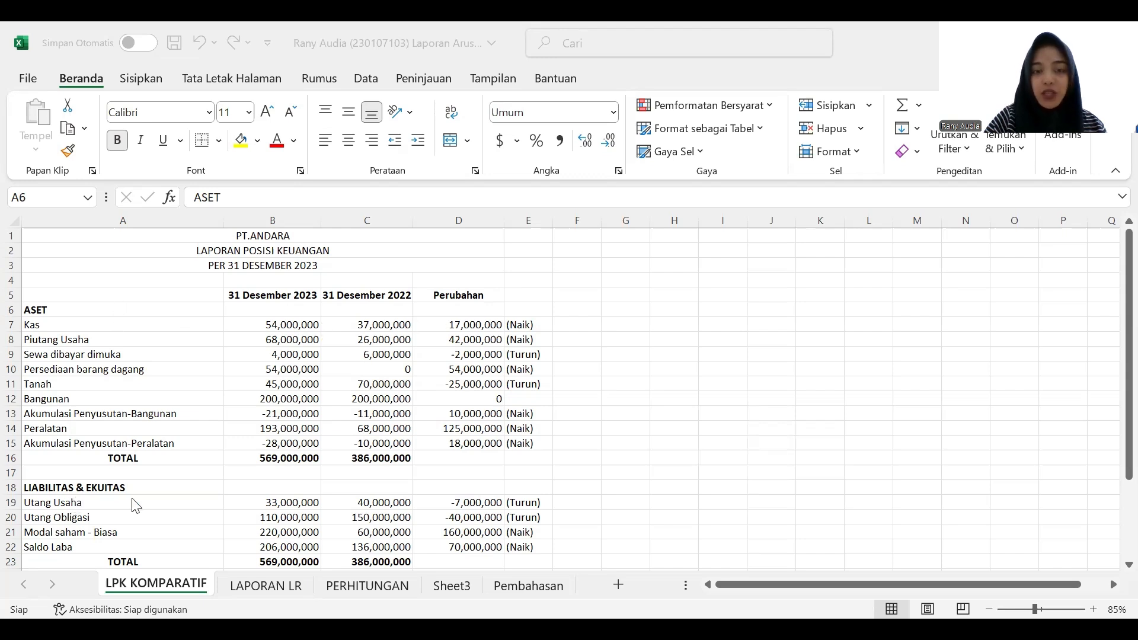
- Review the LPK KOMPARATIF balance sheet, then the net income and additional information notes on the LAPORAN LR sheet
scroll(438, 522, down, 2)
scroll(397, 521, up, 2)
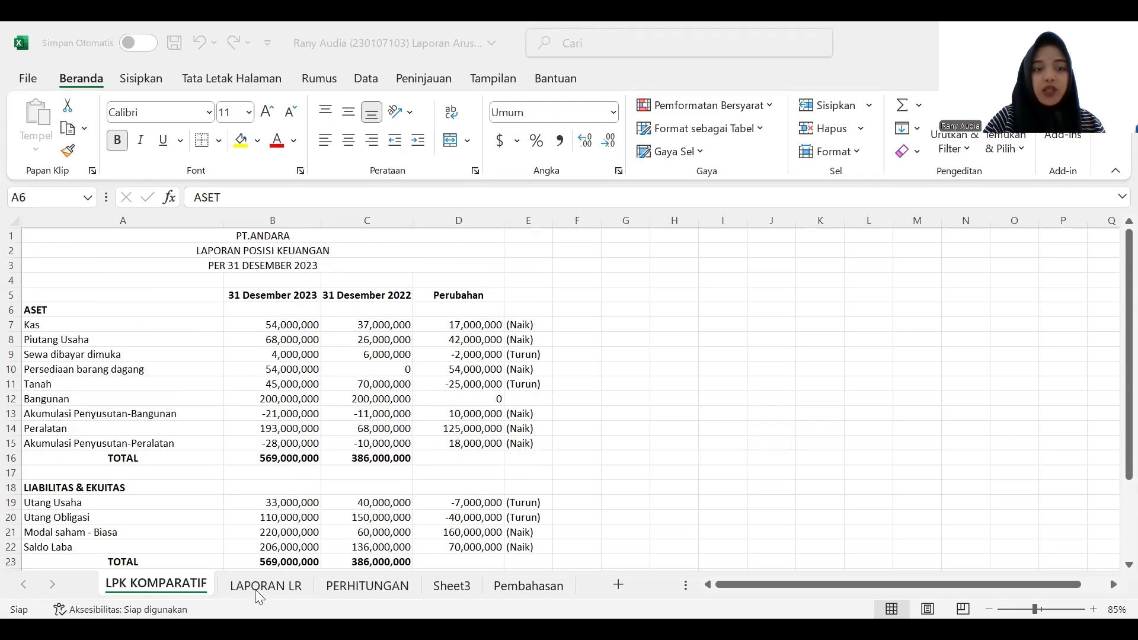
click(251, 448)
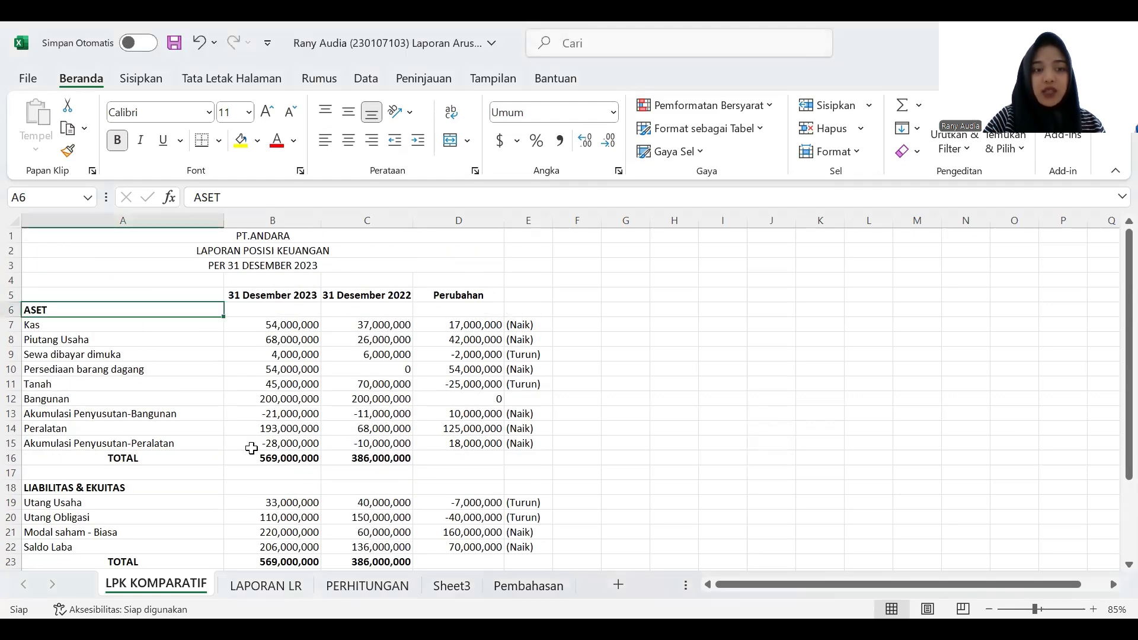
click(260, 591)
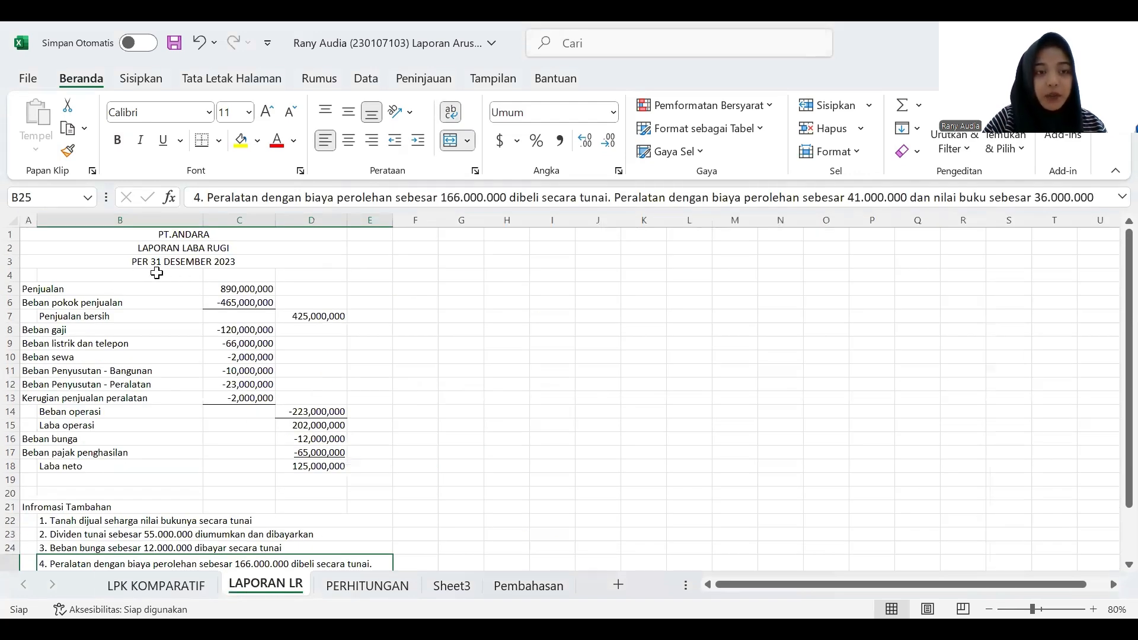
click(69, 467)
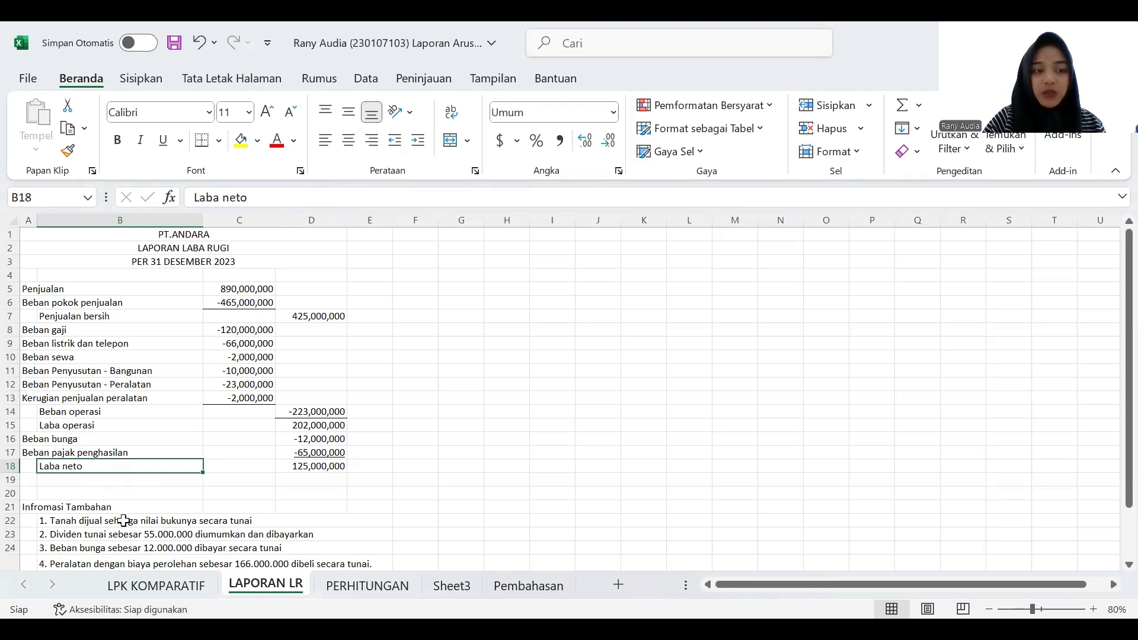
scroll(124, 519, down, 2)
scroll(123, 520, down, 1)
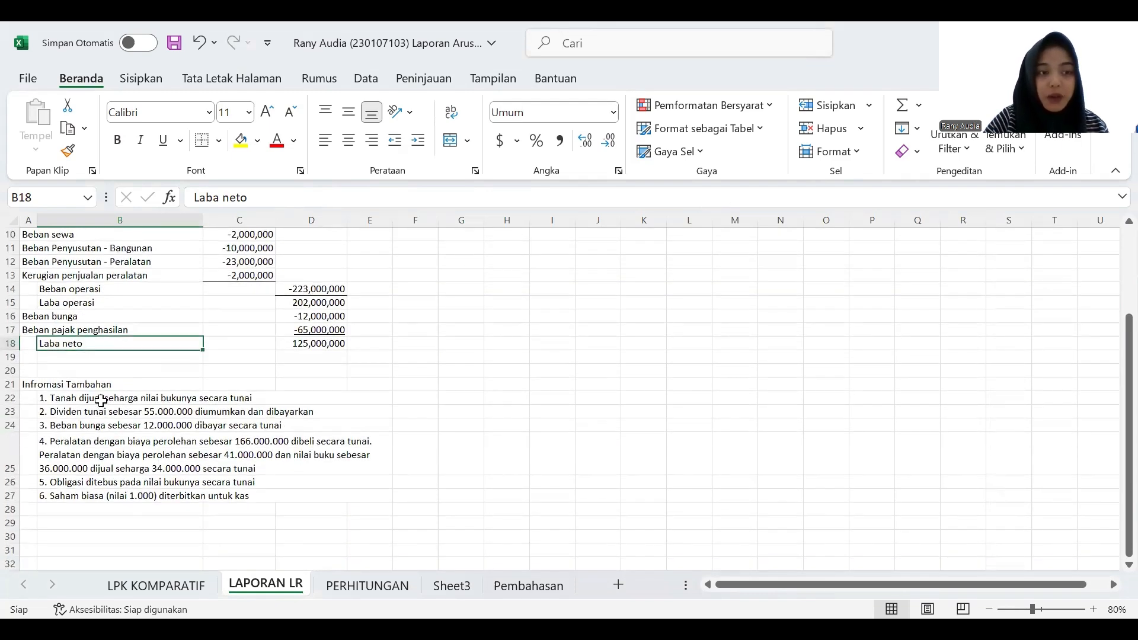
click(101, 399)
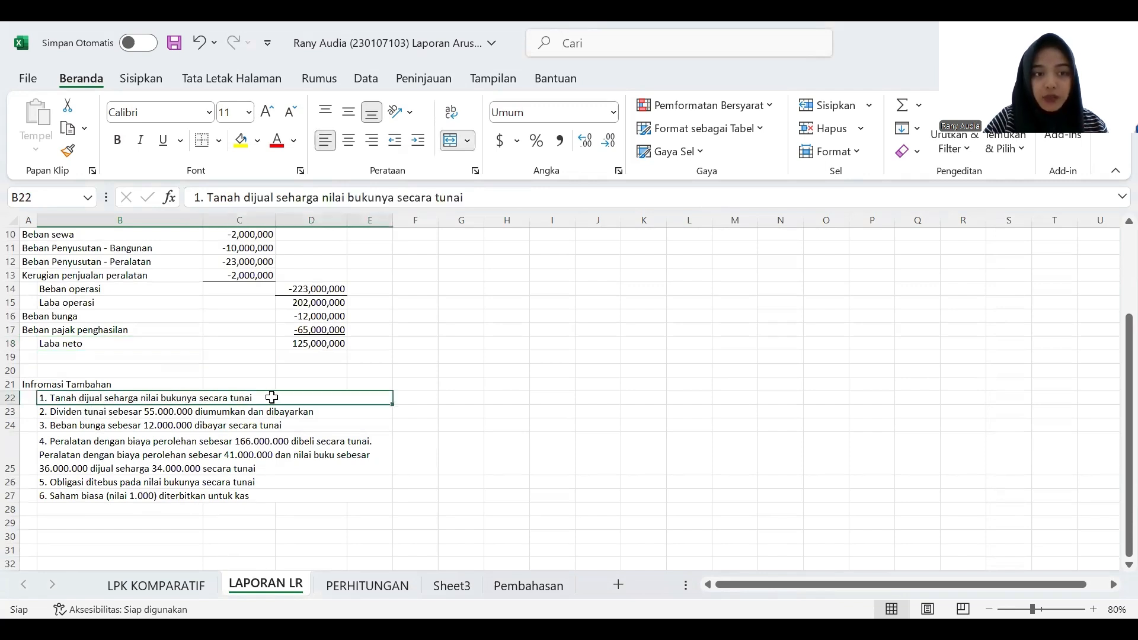
click(166, 414)
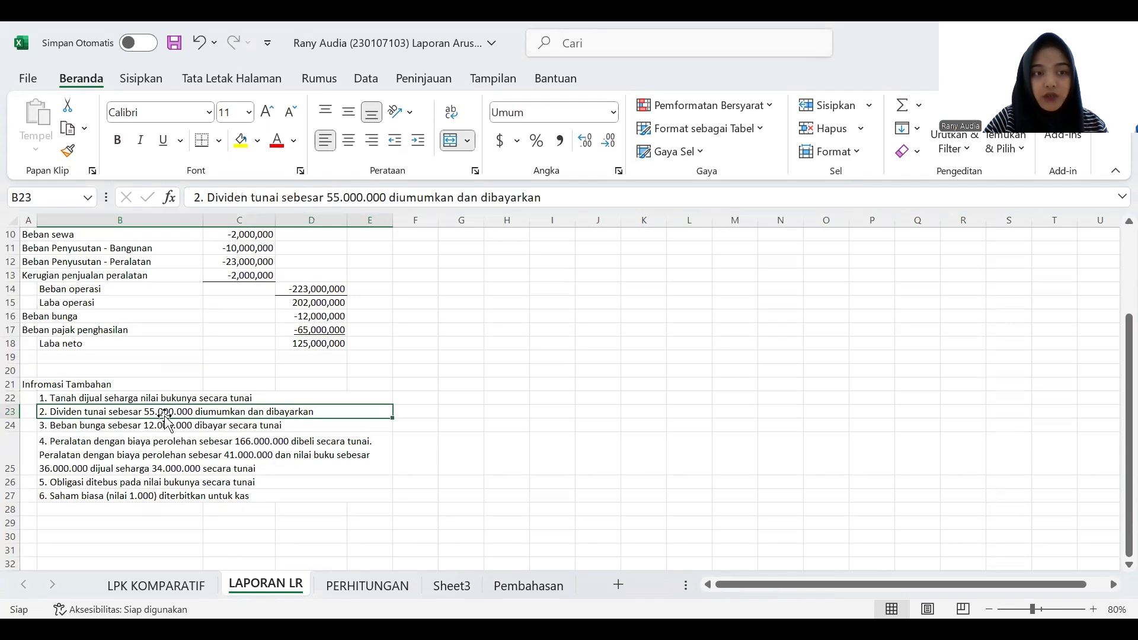
click(151, 440)
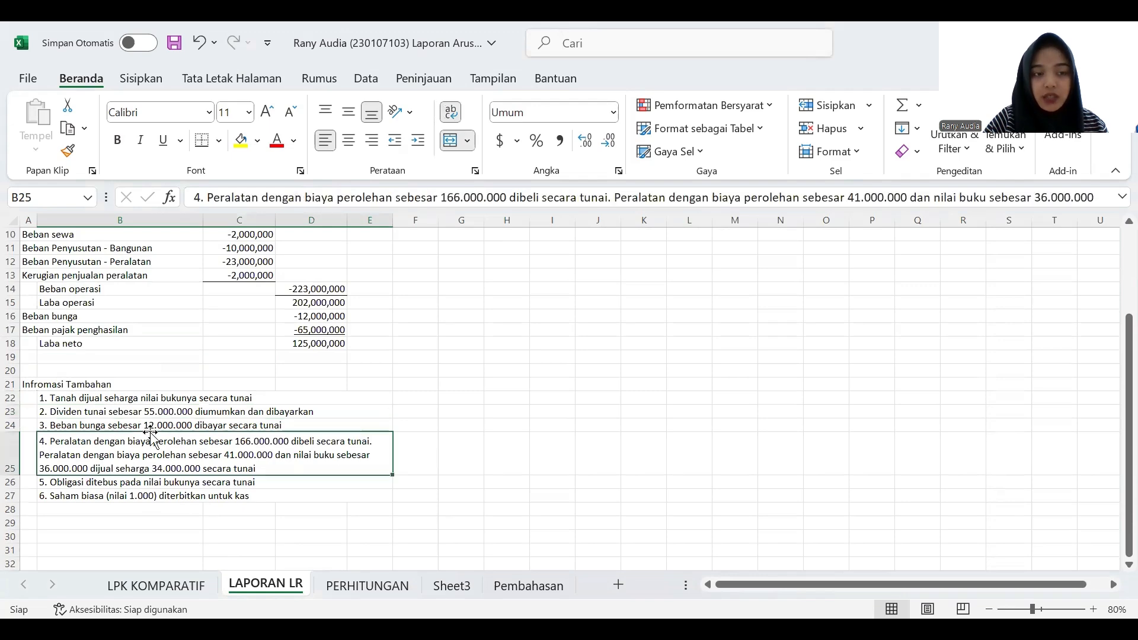
click(162, 496)
scroll(235, 430, up, 3)
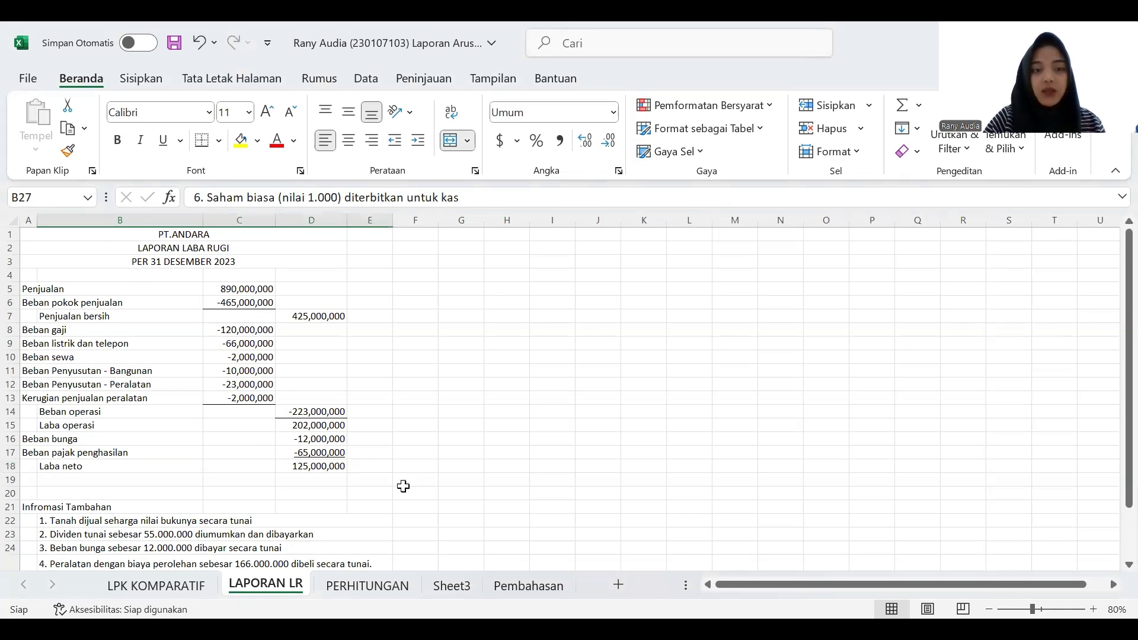
- On the Pembahasan sheet, enter "Laba Neto" in B6 and link F6 to the net income in cell D18 of LAPORAN LR
click(530, 586)
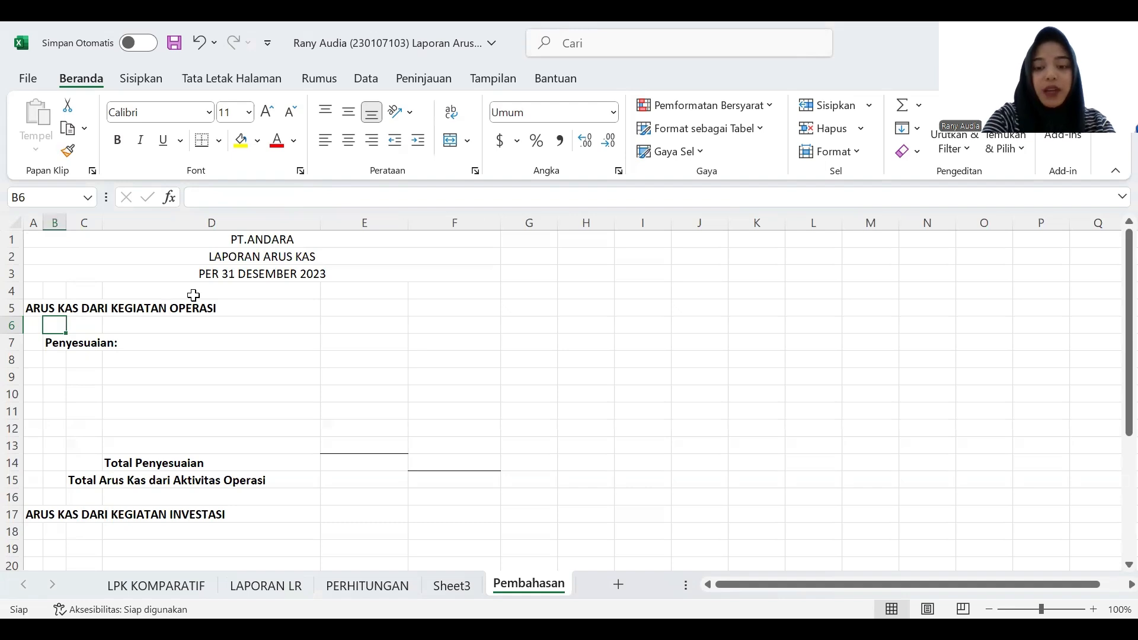
text(Laba Neto)
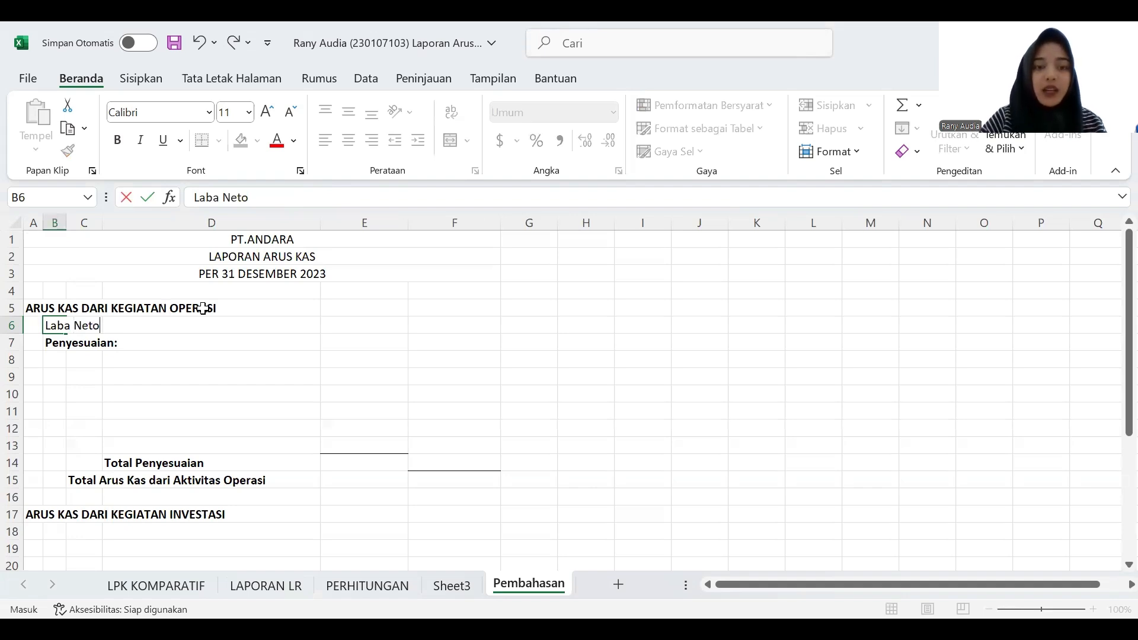
click(446, 329)
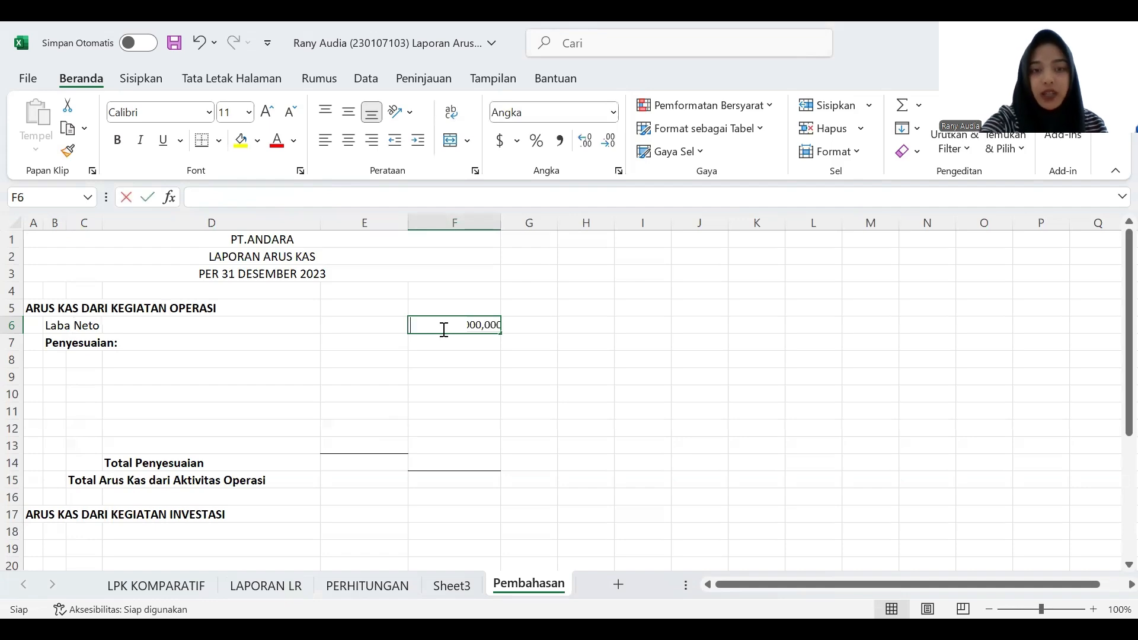
text(=)
click(291, 587)
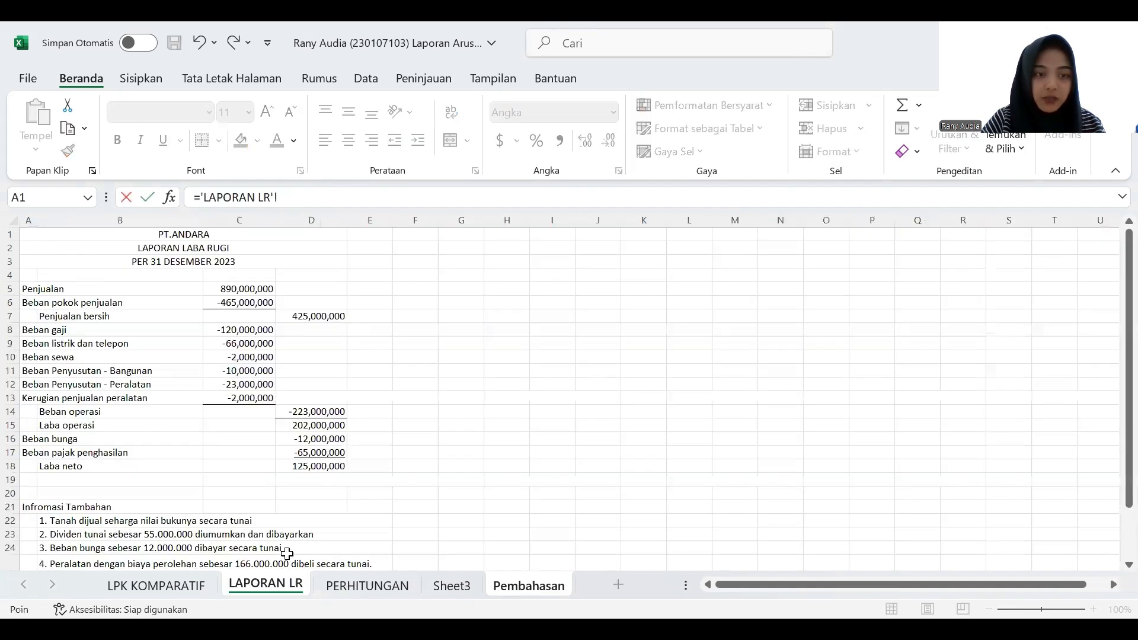
click(311, 467)
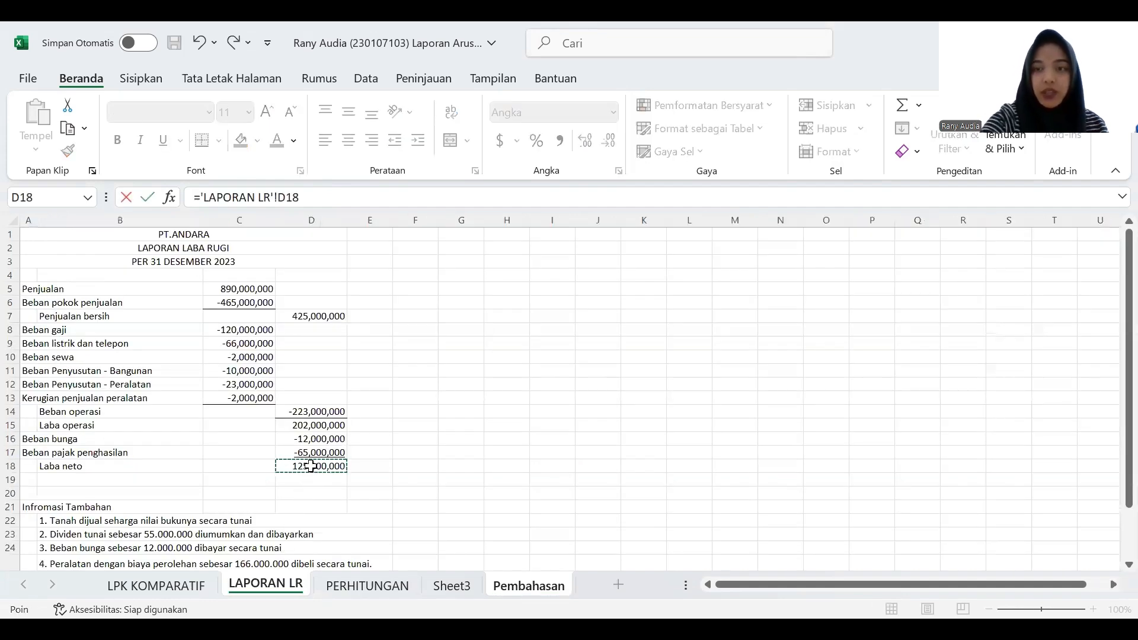
key(Return)
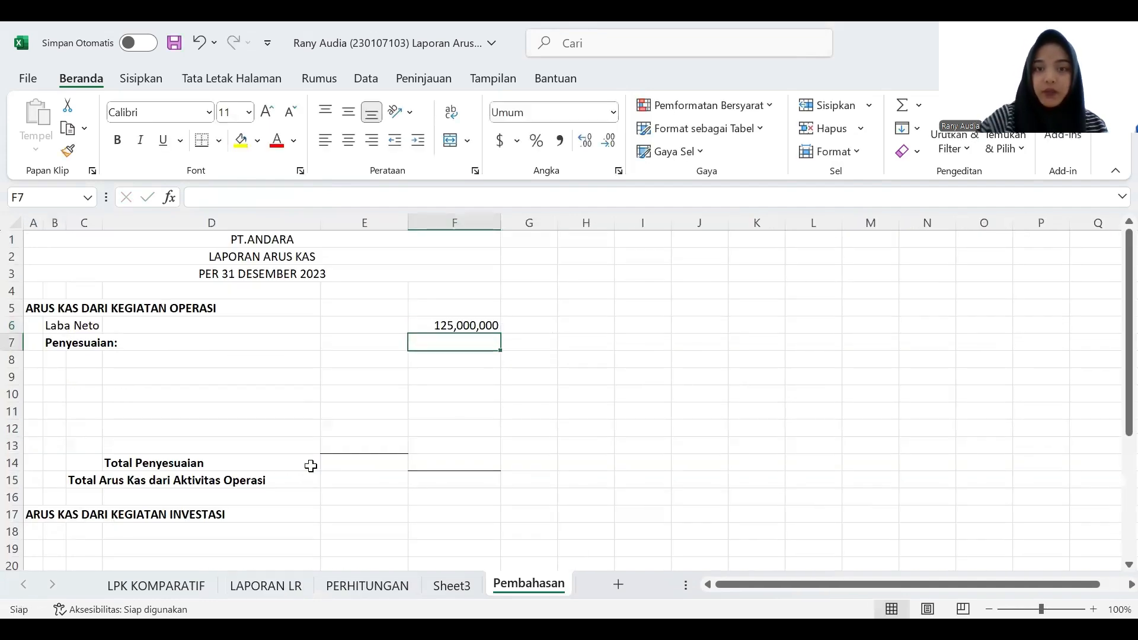
- Examine the account changes on LPK KOMPARATIF and note 4 about equipment bought and sold on LAPORAN LR
click(75, 358)
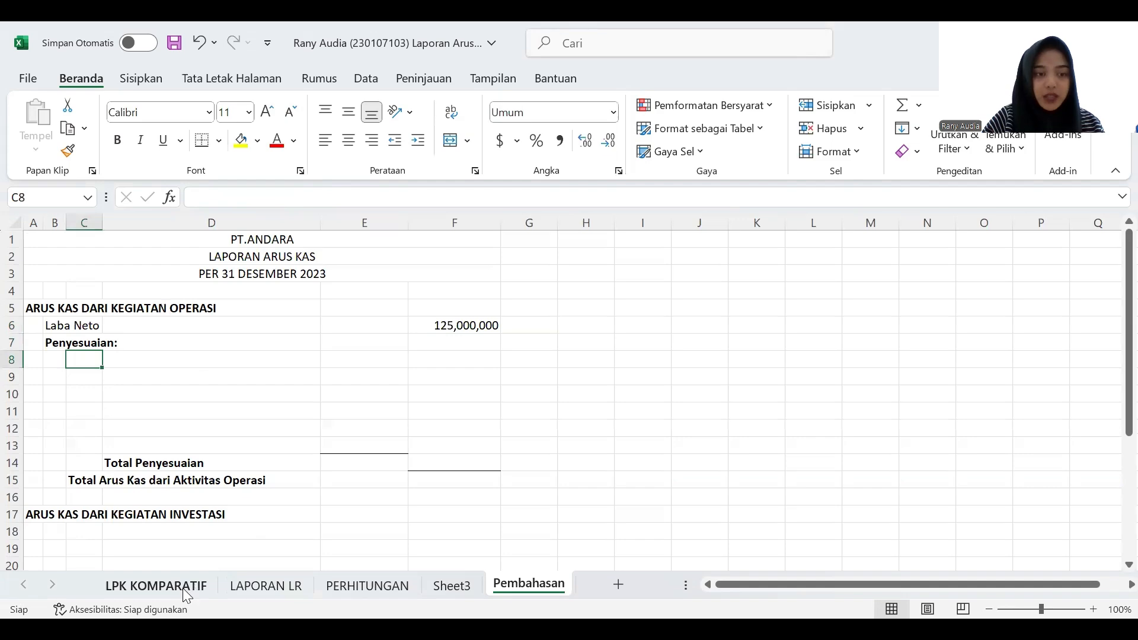
click(156, 586)
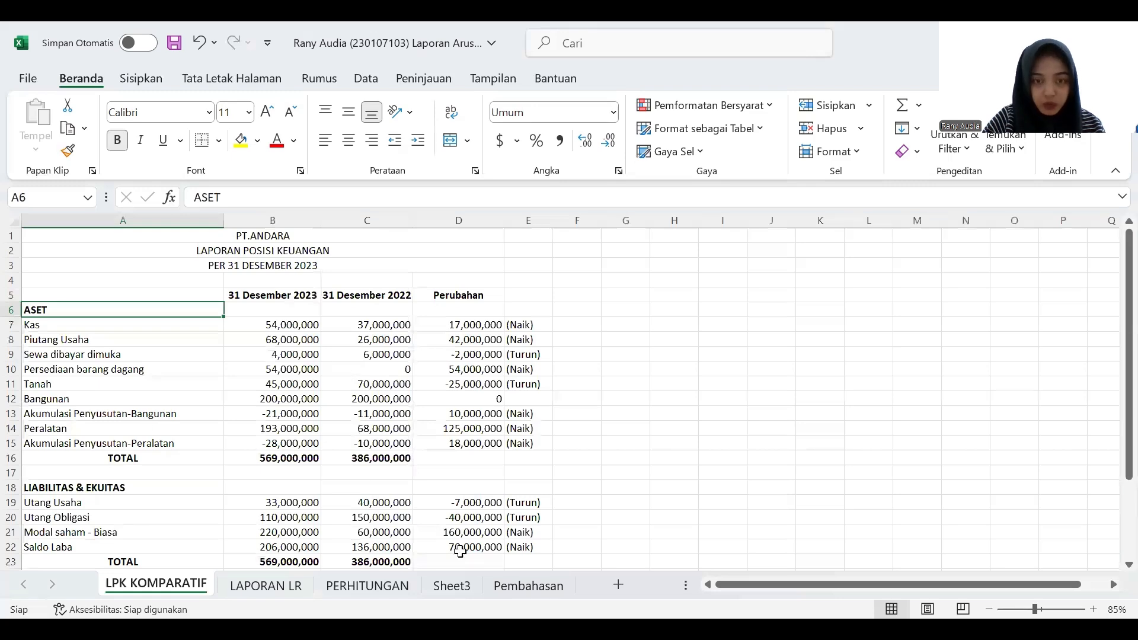
click(498, 584)
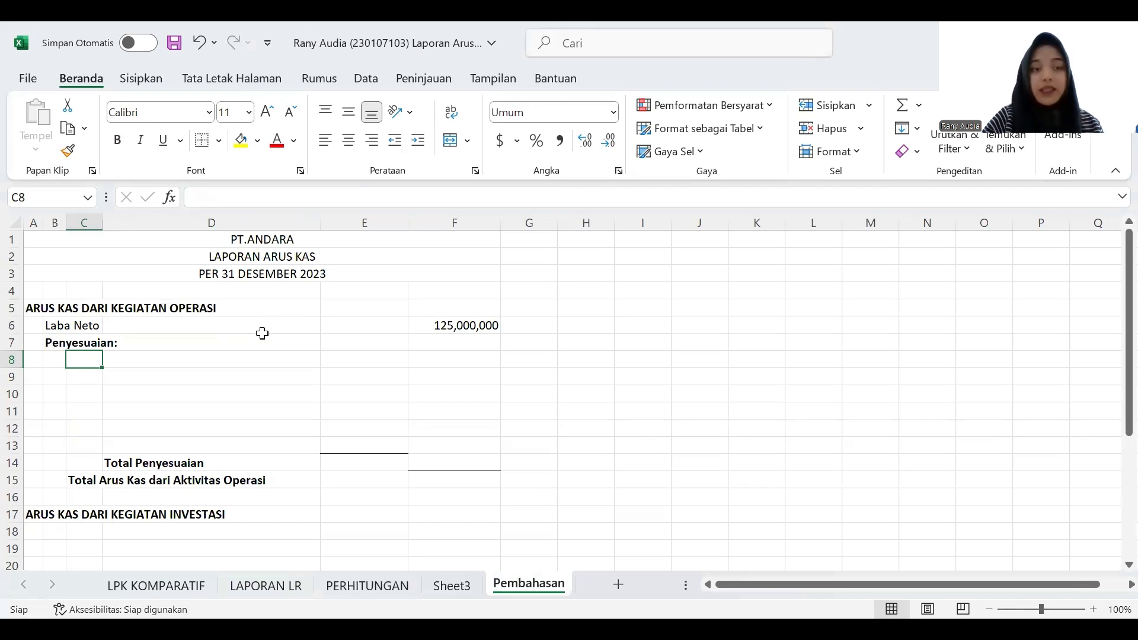
click(170, 588)
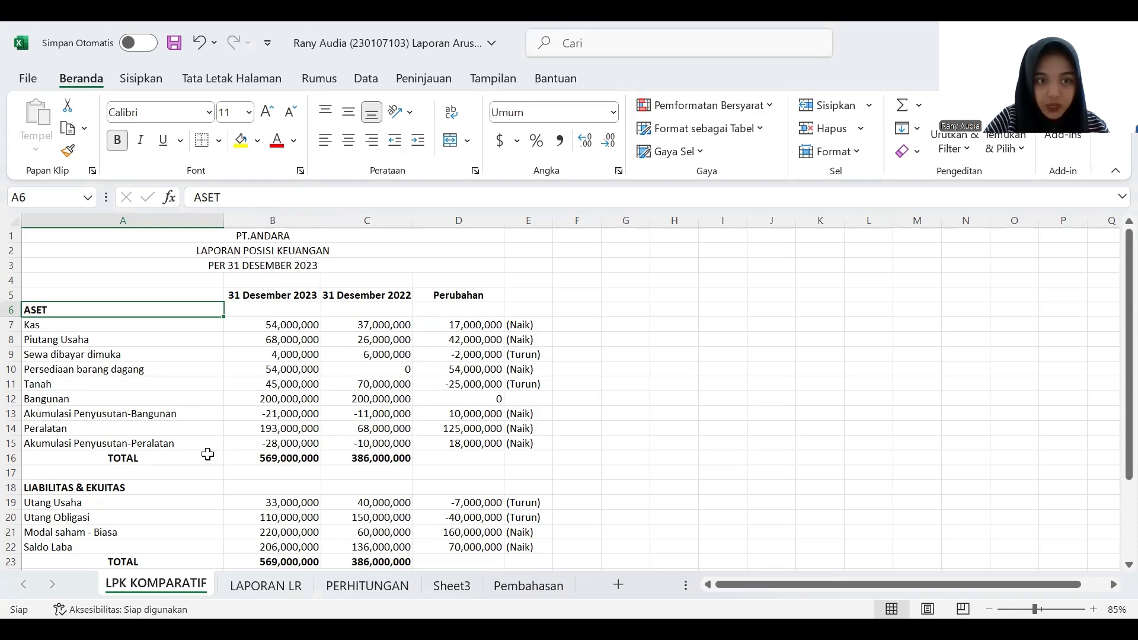
click(294, 587)
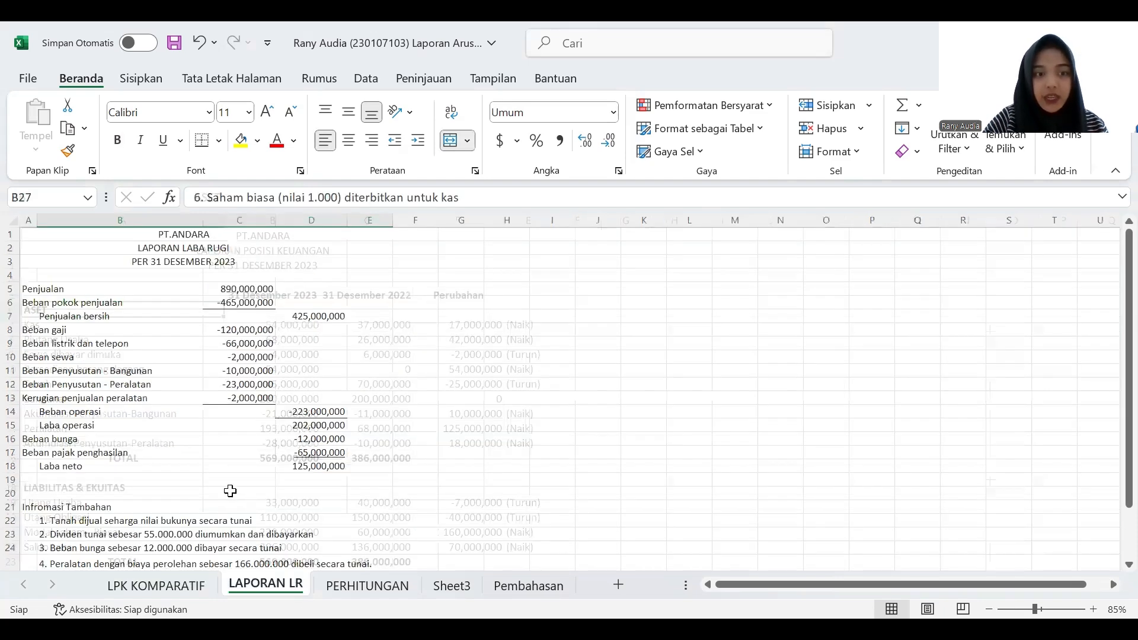
scroll(231, 491, down, 2)
scroll(231, 491, down, 1)
click(98, 499)
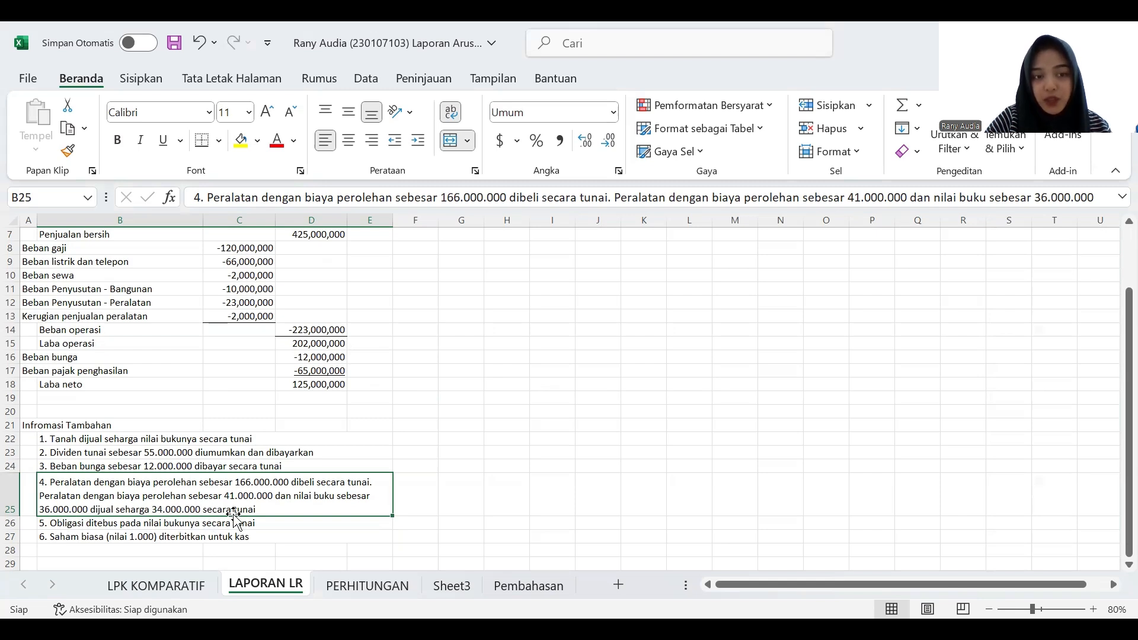
- Examine the accumulated depreciation calculation on the PERHITUNGAN sheet against the balance sheet changes and the equipment sale note
click(329, 584)
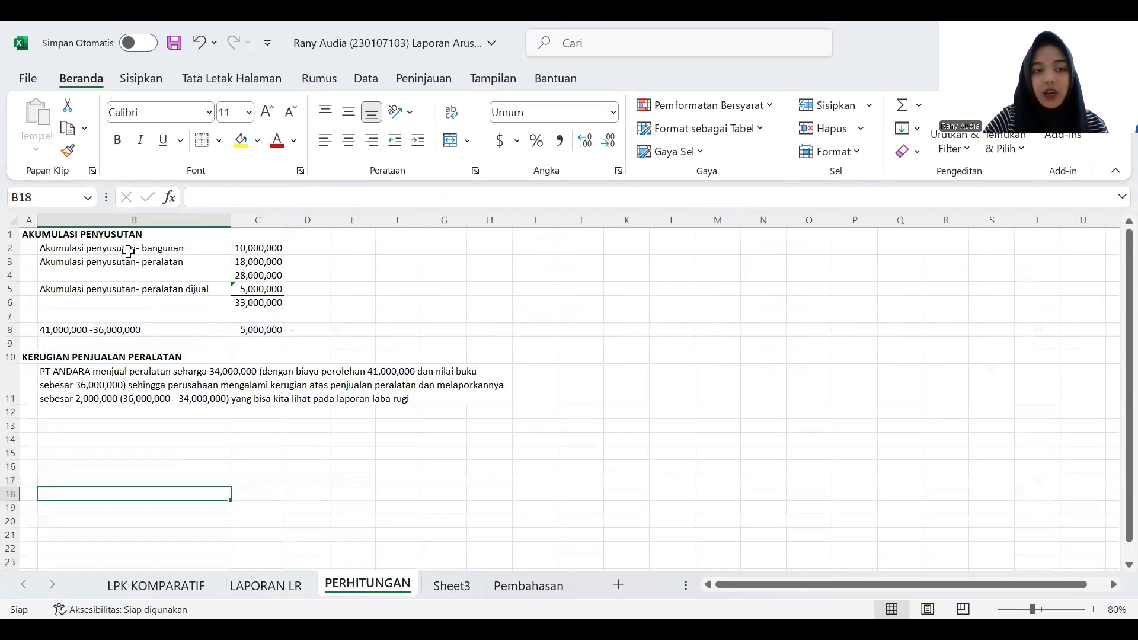
click(156, 596)
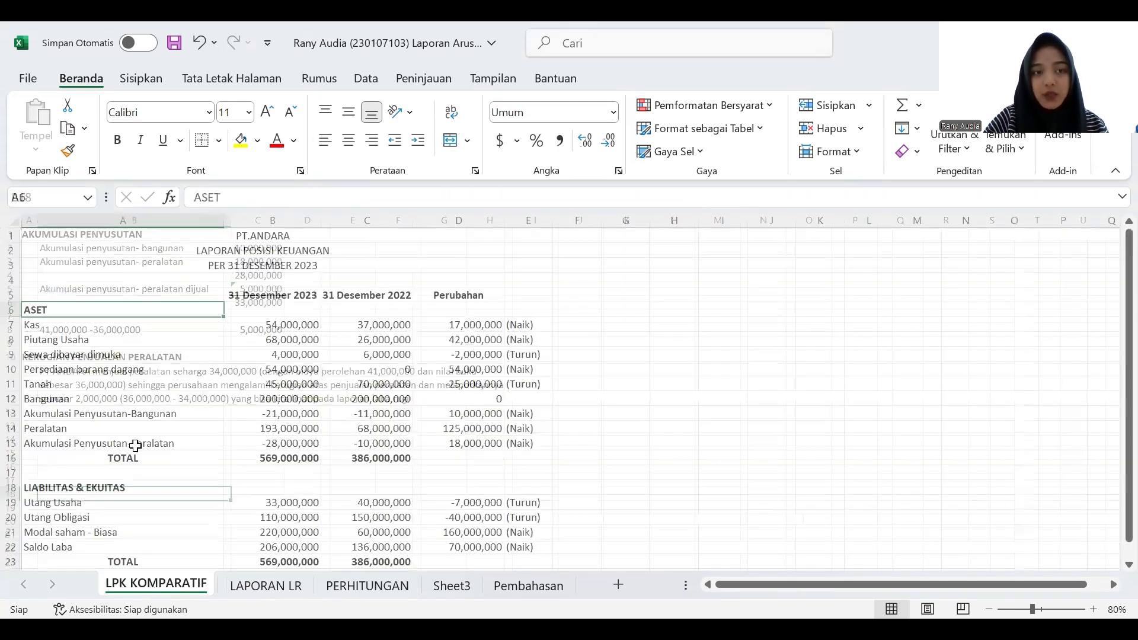
click(495, 415)
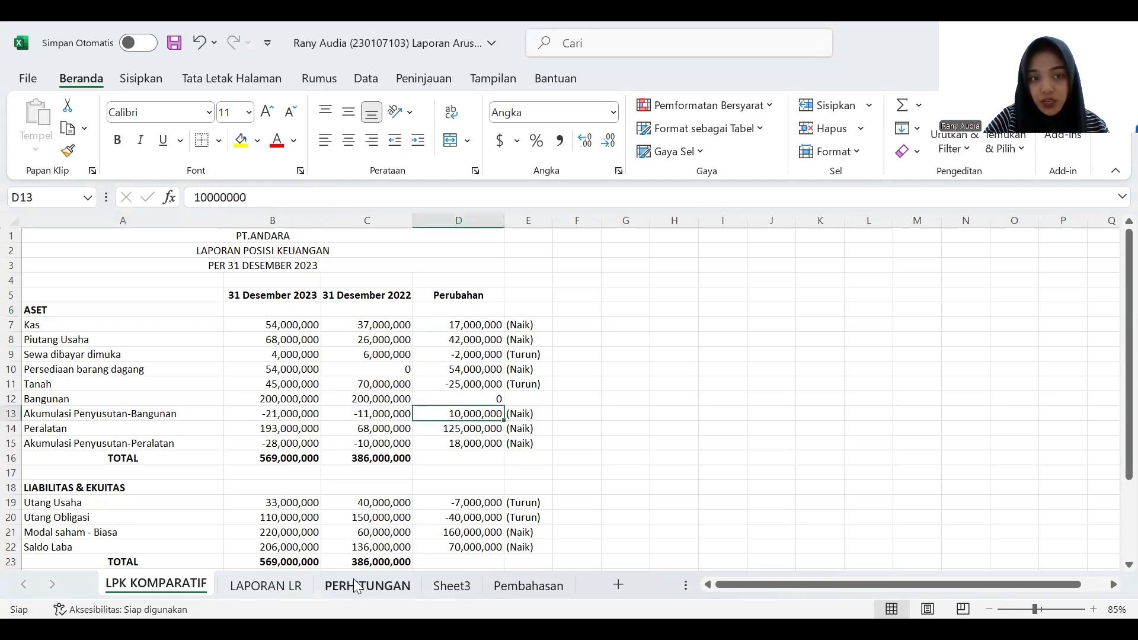
click(386, 590)
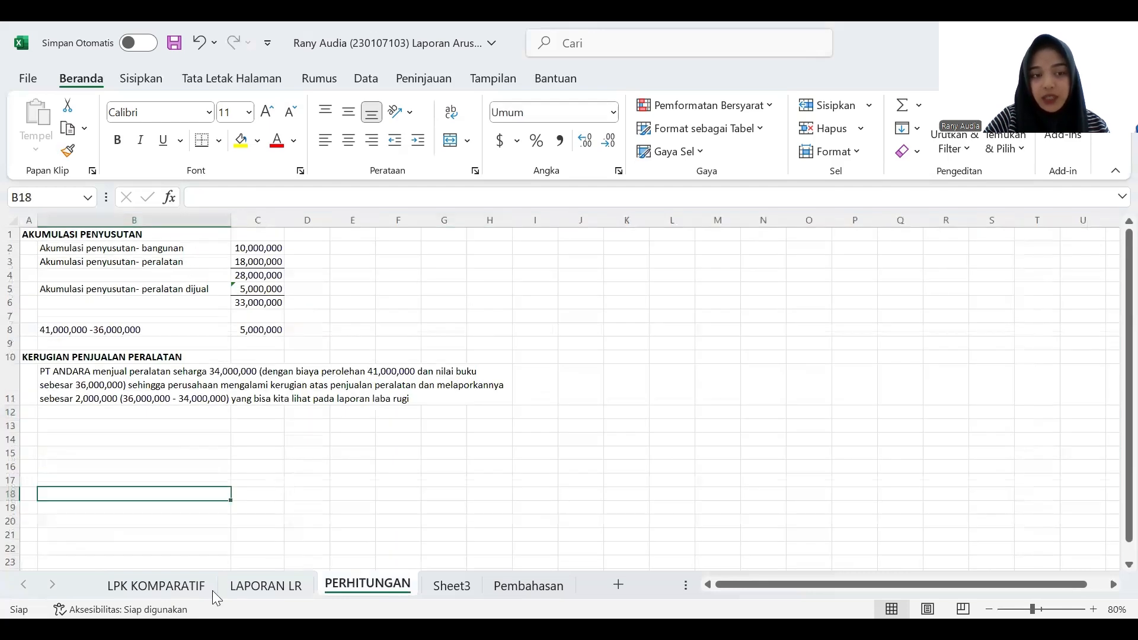
click(165, 590)
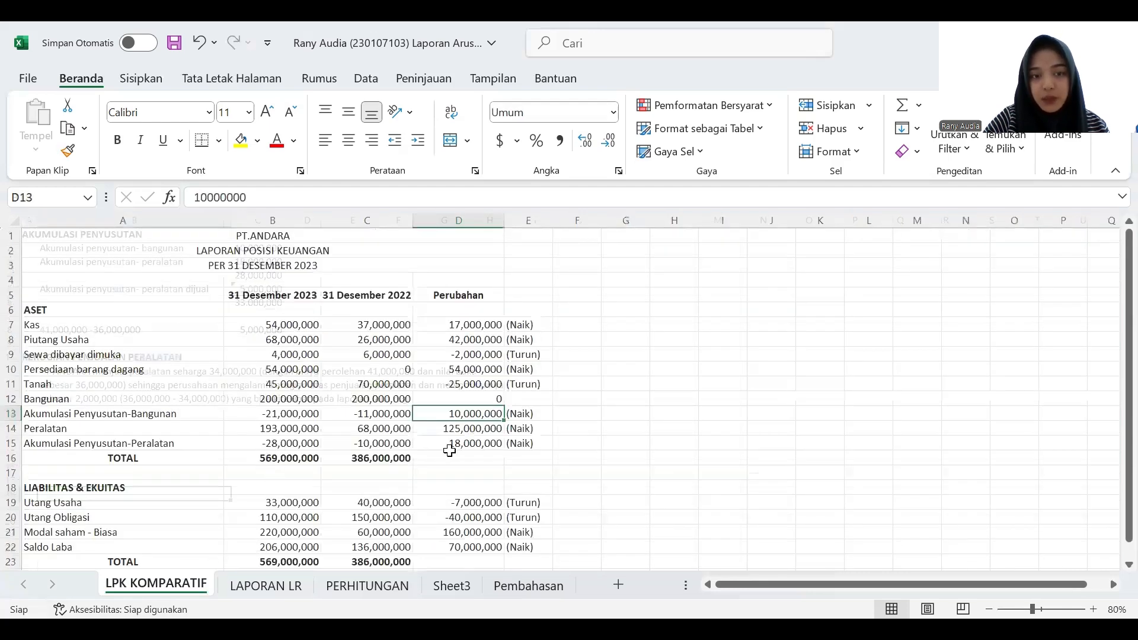
click(383, 590)
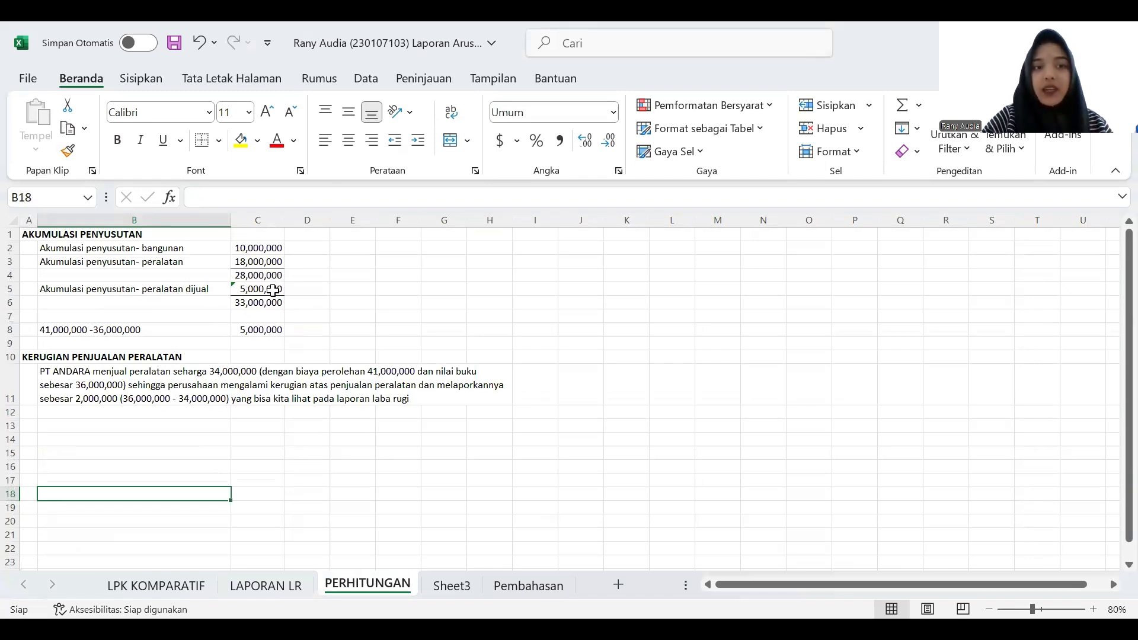
click(270, 288)
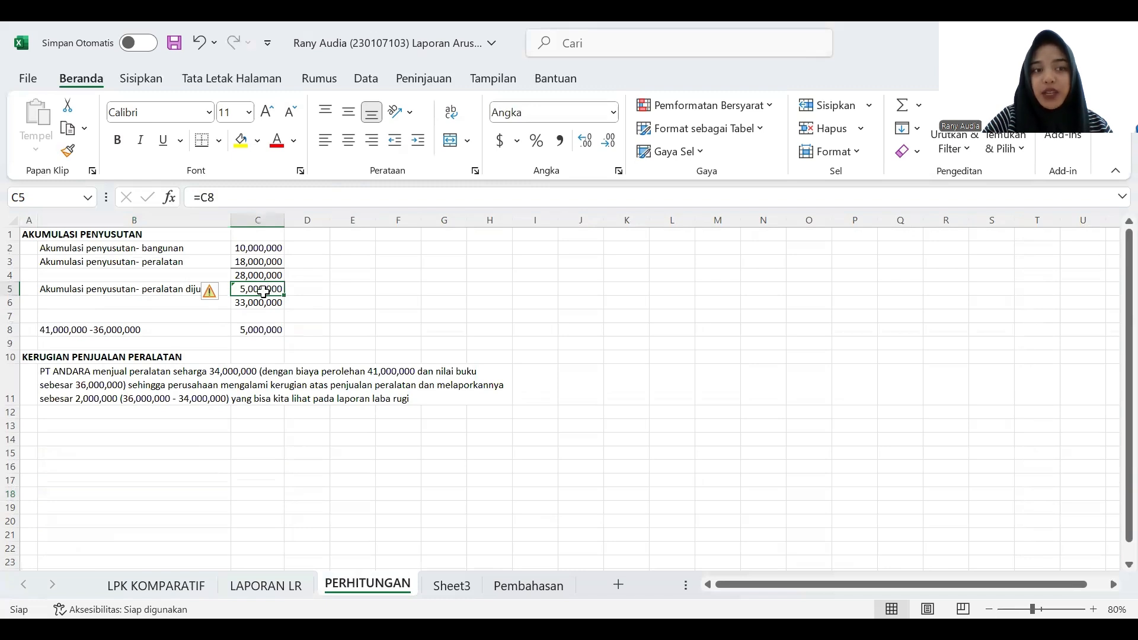
click(55, 330)
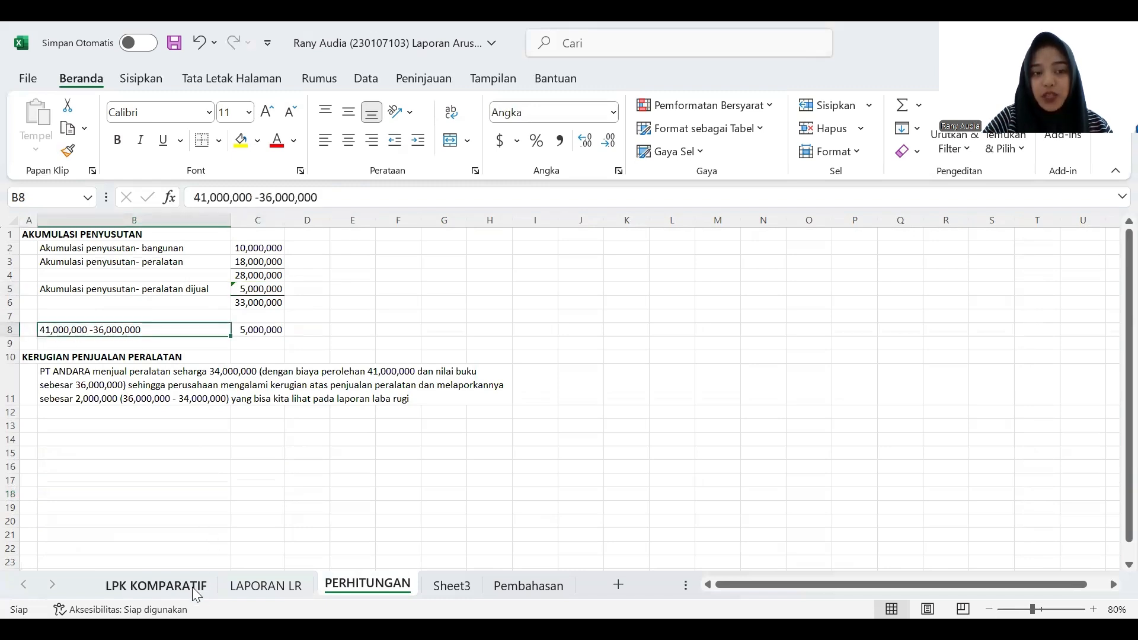
click(249, 585)
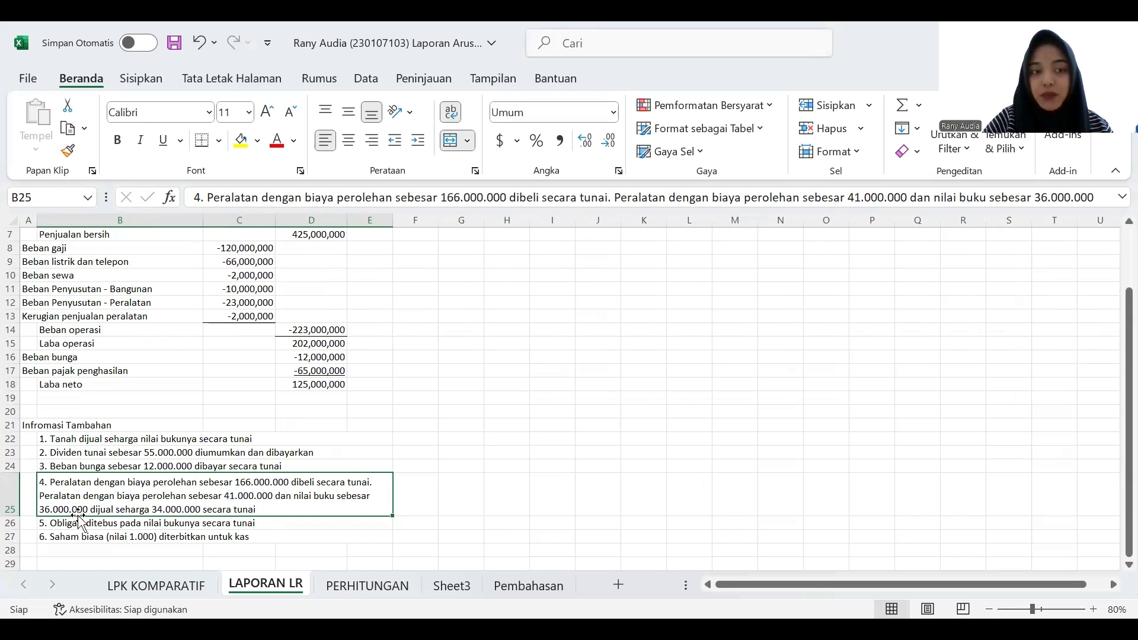
click(402, 587)
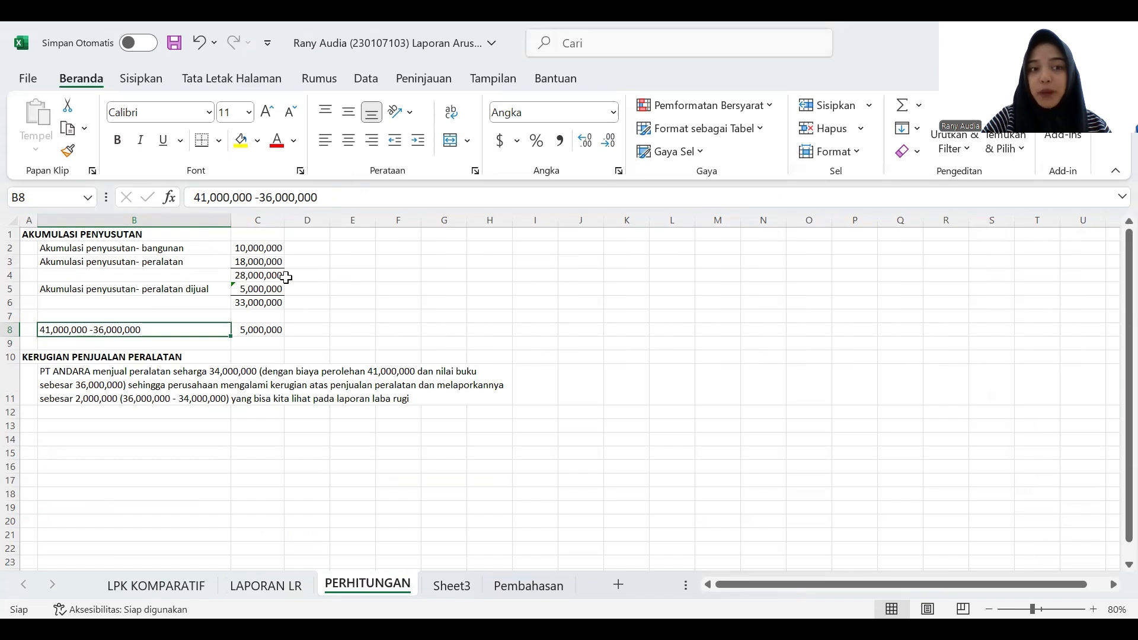
click(240, 303)
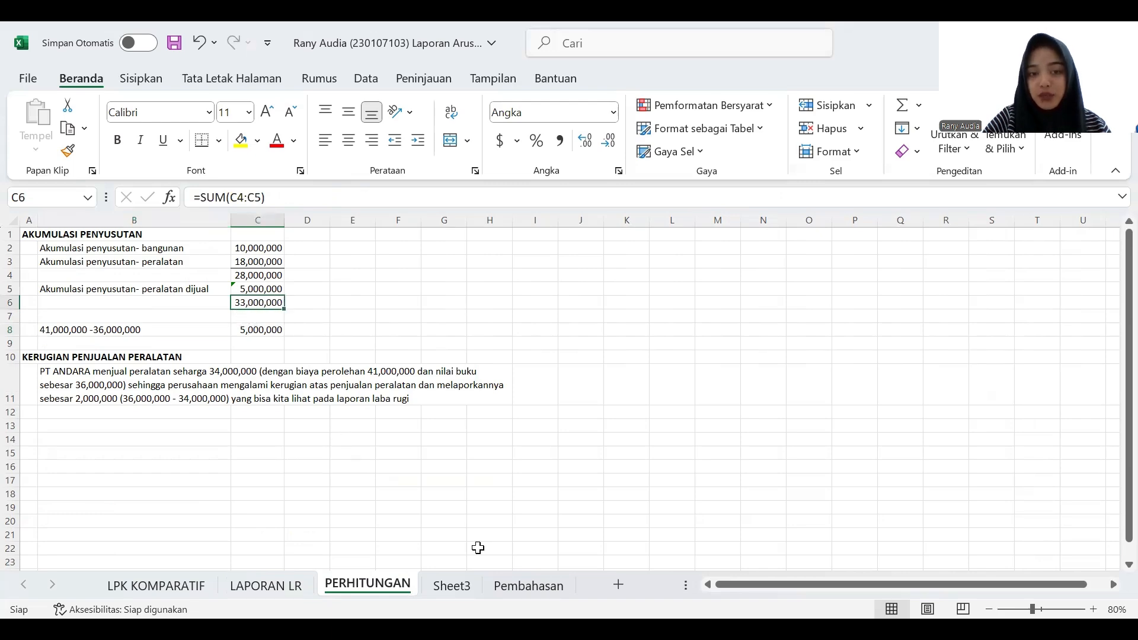
- Enter the adjustment label "Biaya akumulasi penyusutan" in C8 of the Pembahasan sheet
click(507, 590)
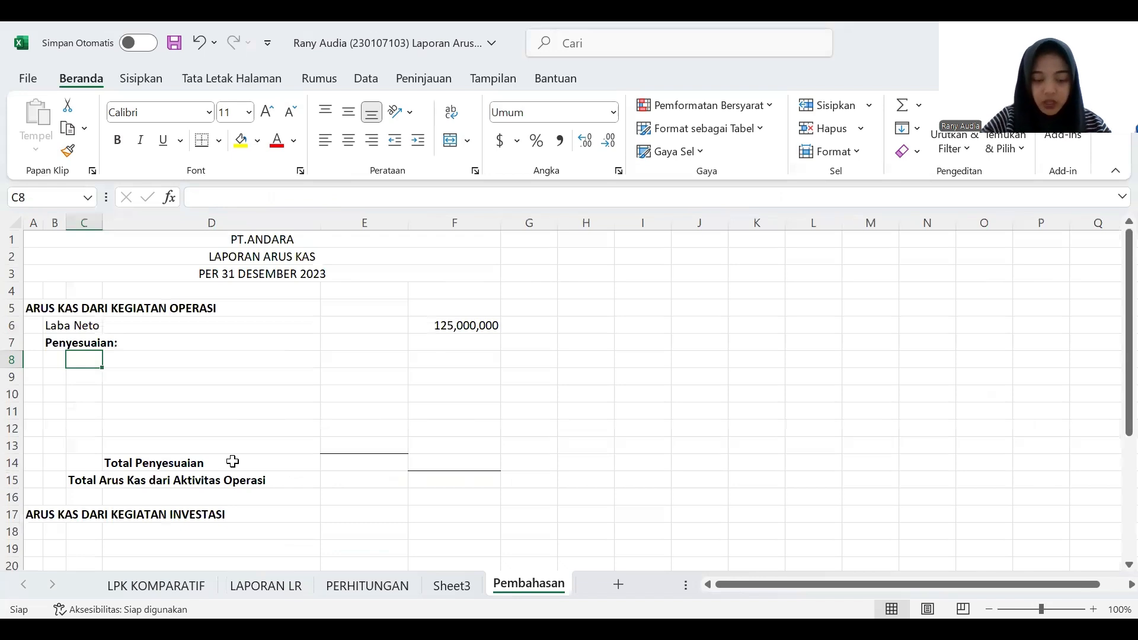
text(Biaya akumula)
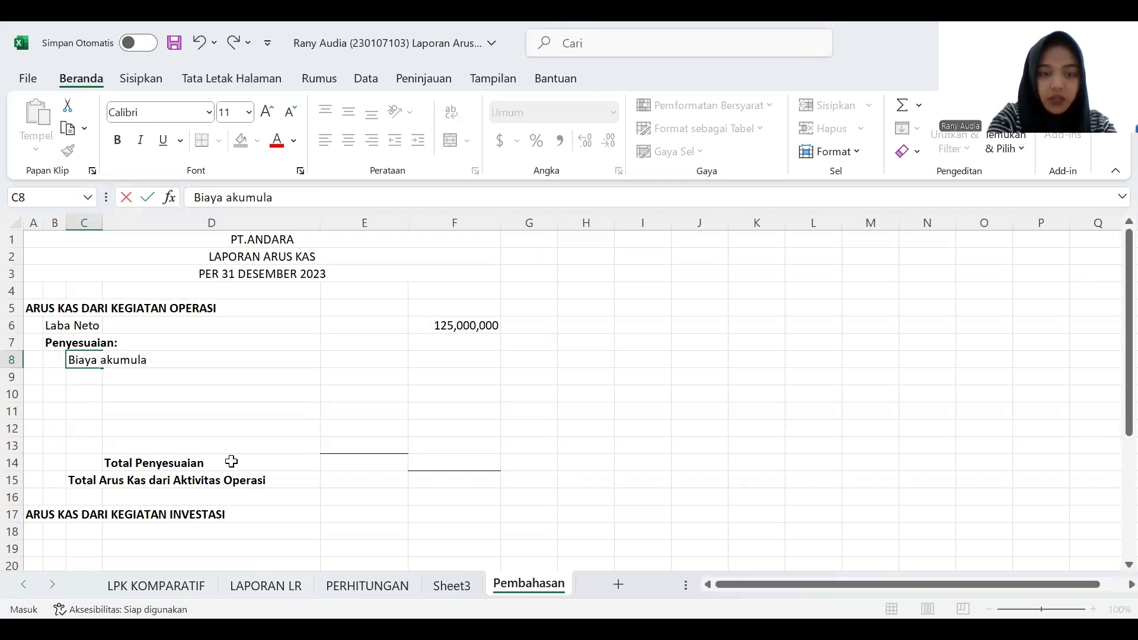
text(si penyusutan)
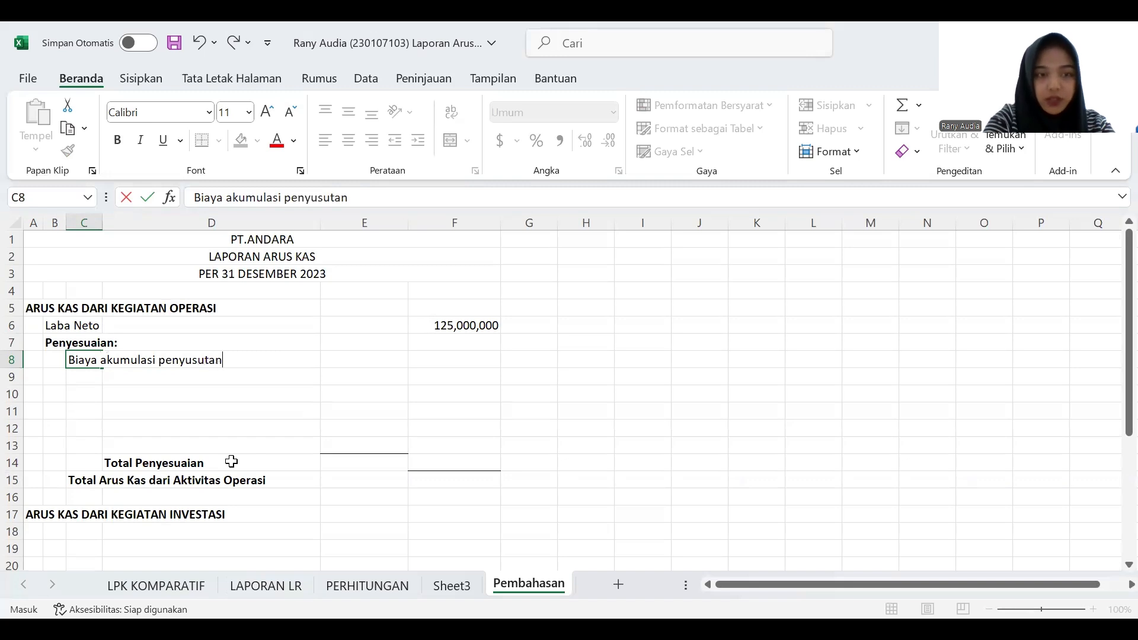
- Link E8 to the accumulated depreciation total in cell C6 of the PERHITUNGAN sheet
click(382, 358)
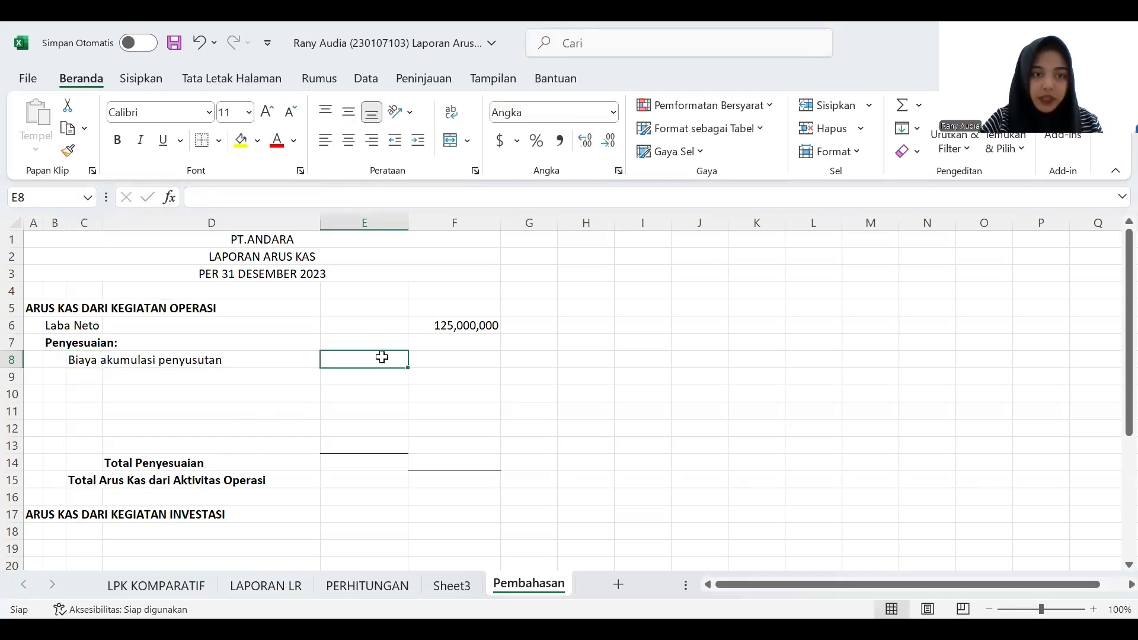
text(=)
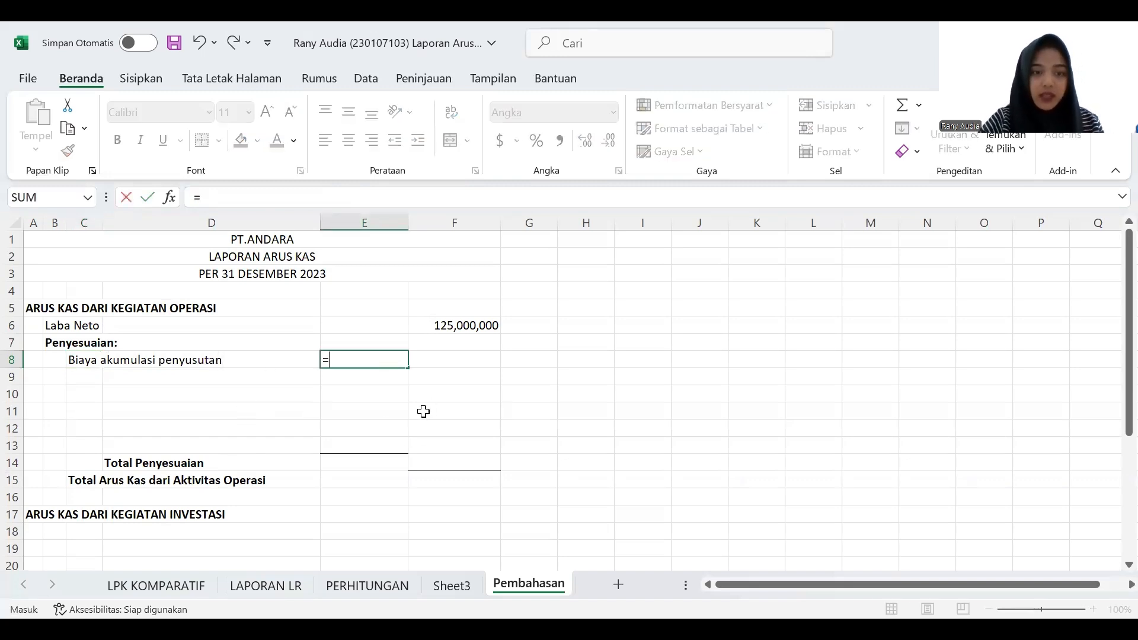
click(393, 586)
click(261, 302)
key(Return)
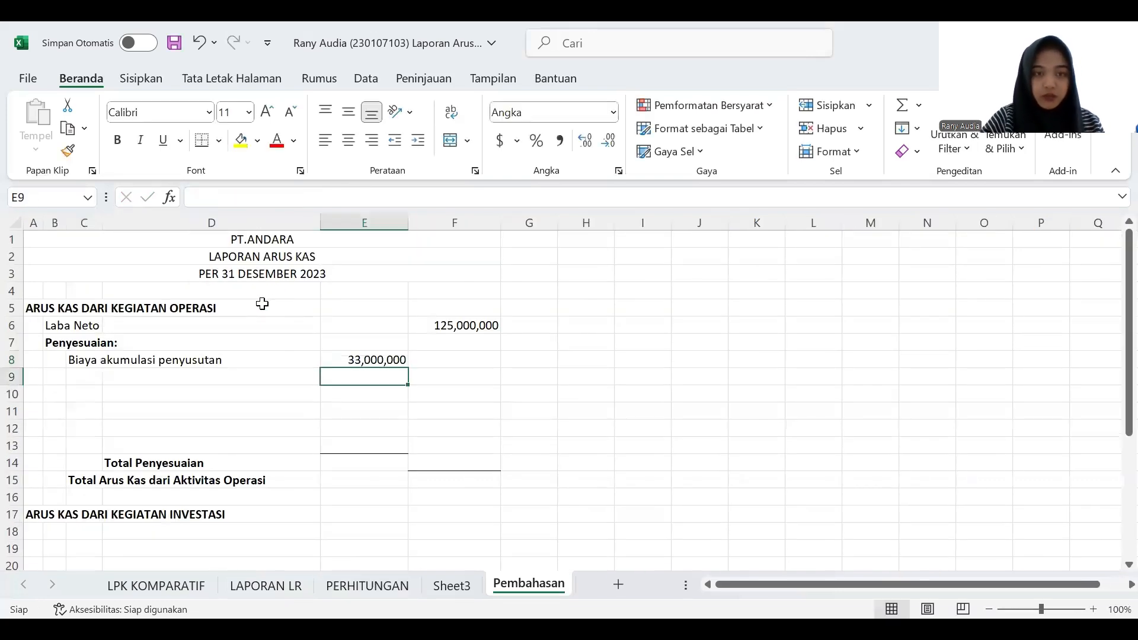
- Check the Piutang Usaha change on LPK KOMPARATIF and enter "Kenaikan piutang usaha" in C9 of Pembahasan
click(79, 378)
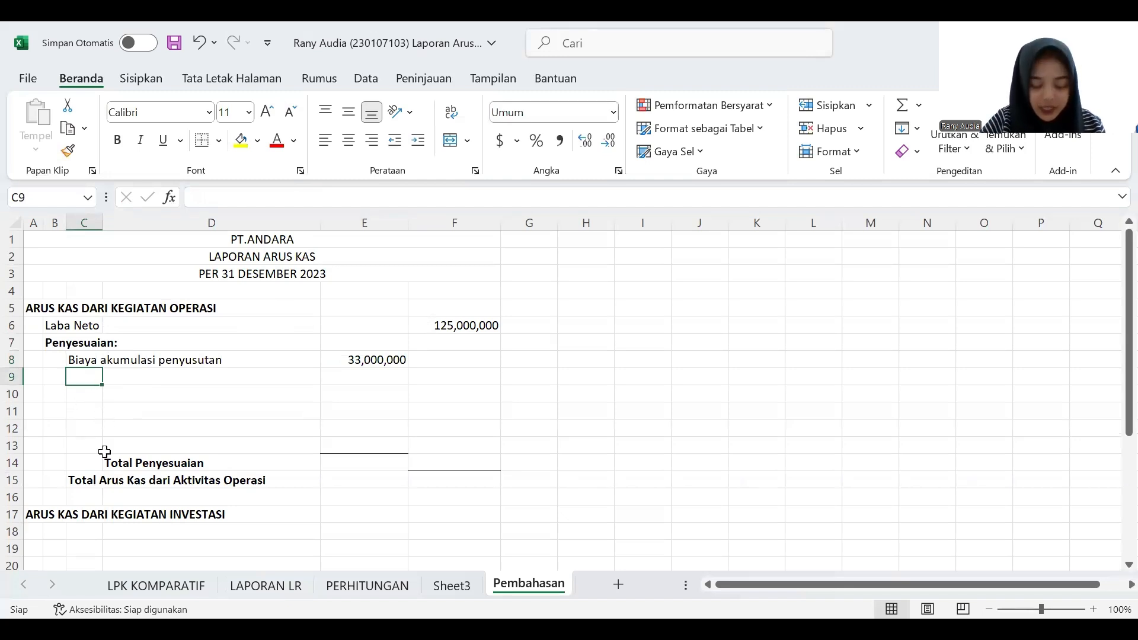
click(172, 591)
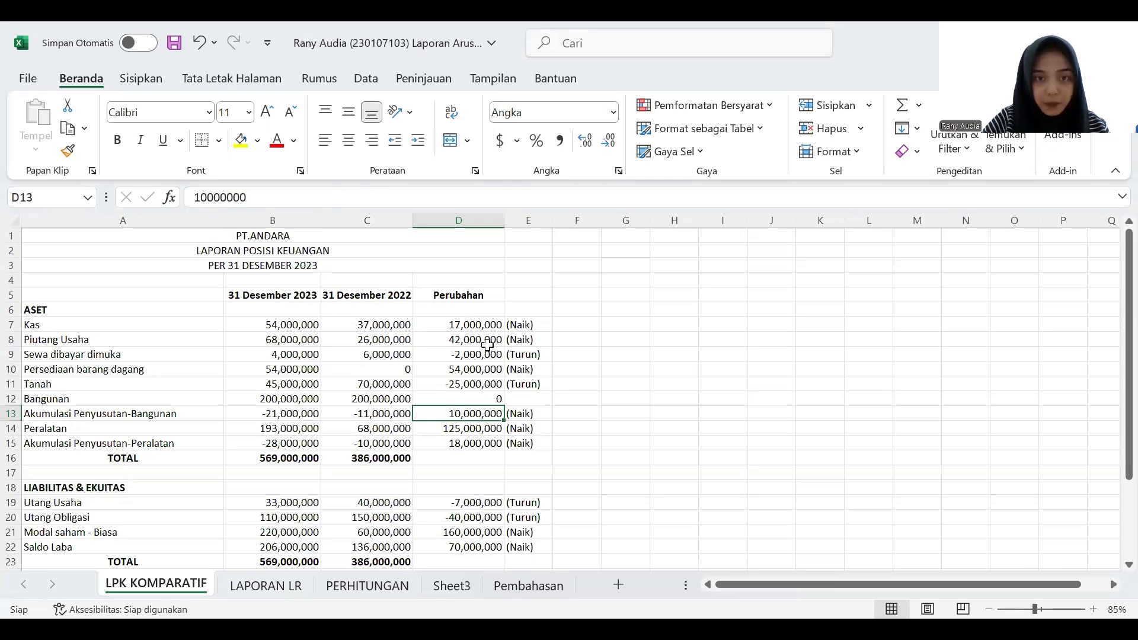
click(530, 575)
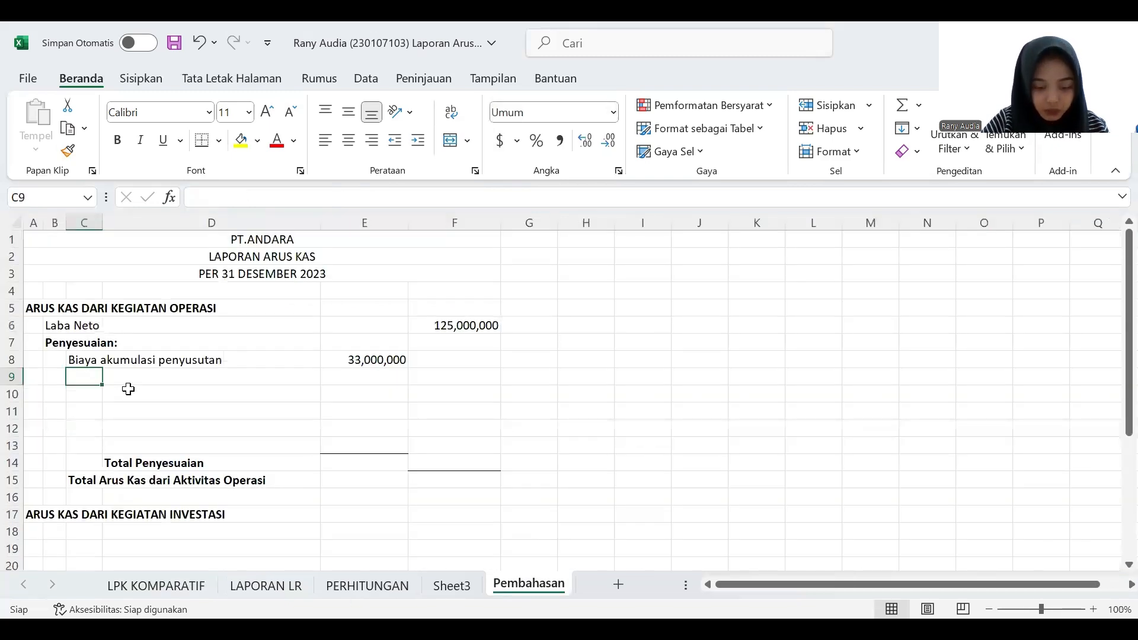
text(Ke)
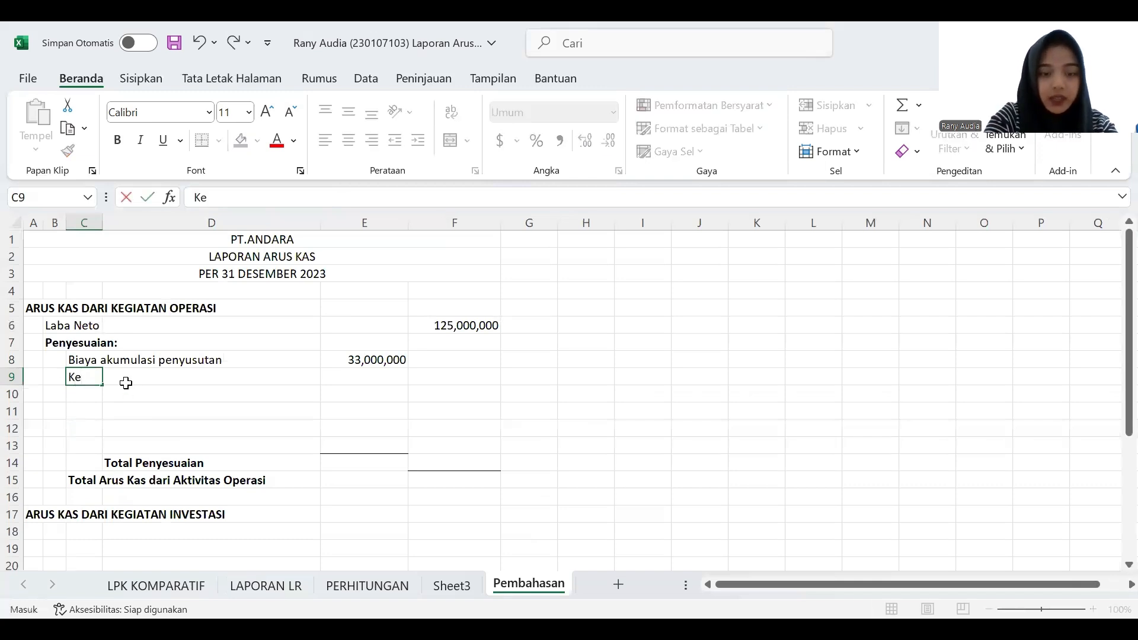
text(naikan p)
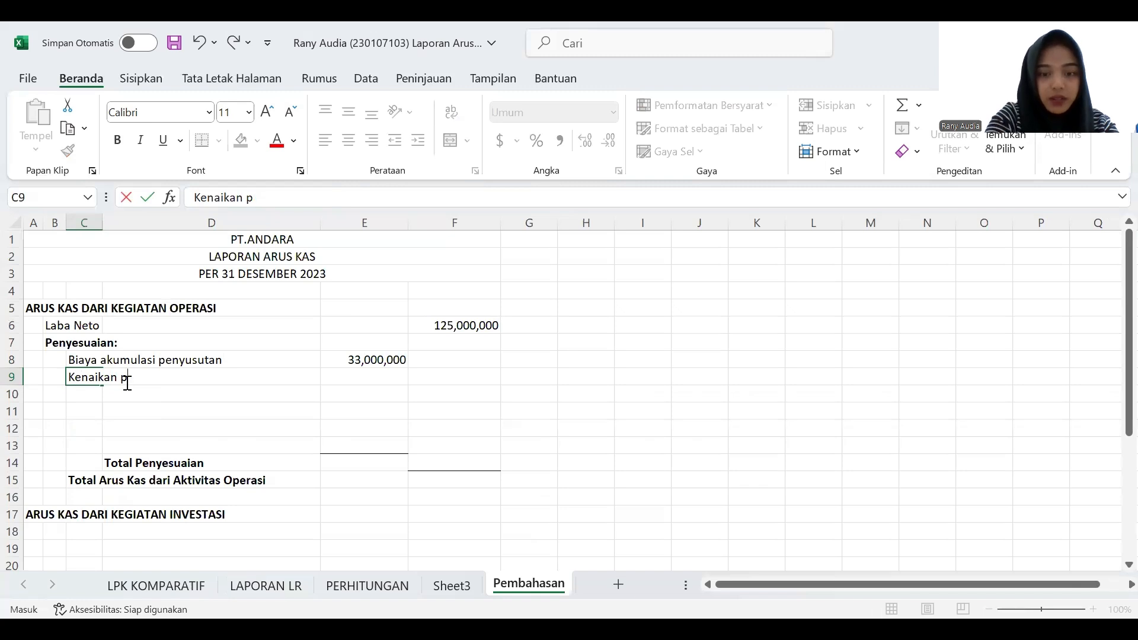
text(uutang usaha)
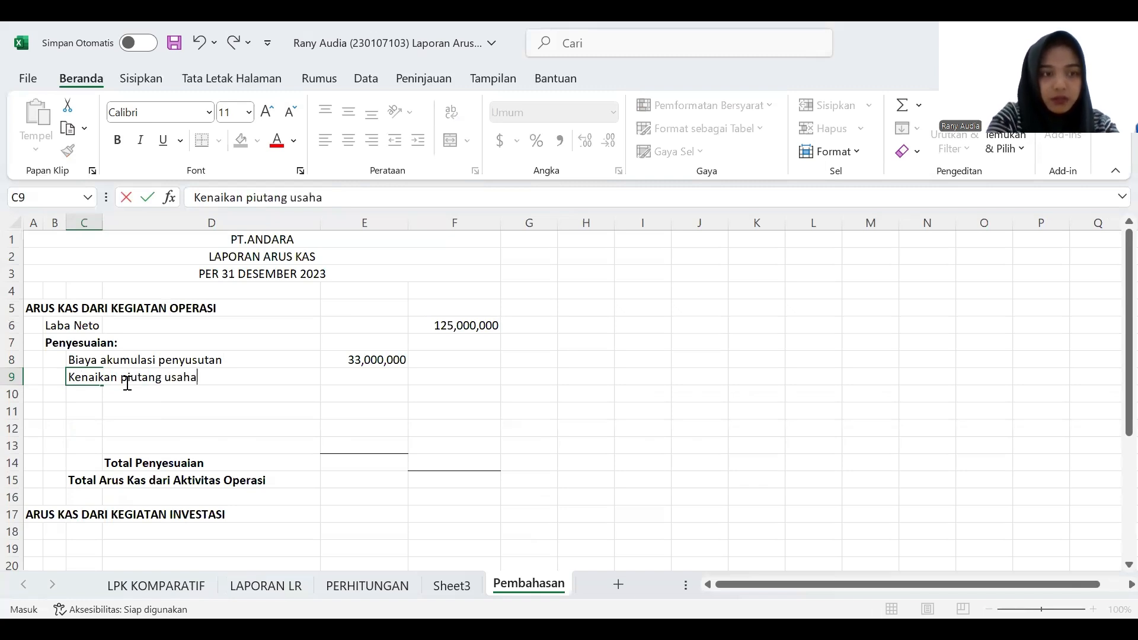
- Enter the receivables increase from LPK KOMPARATIF as (42000000) in E9 of Pembahasan
click(373, 377)
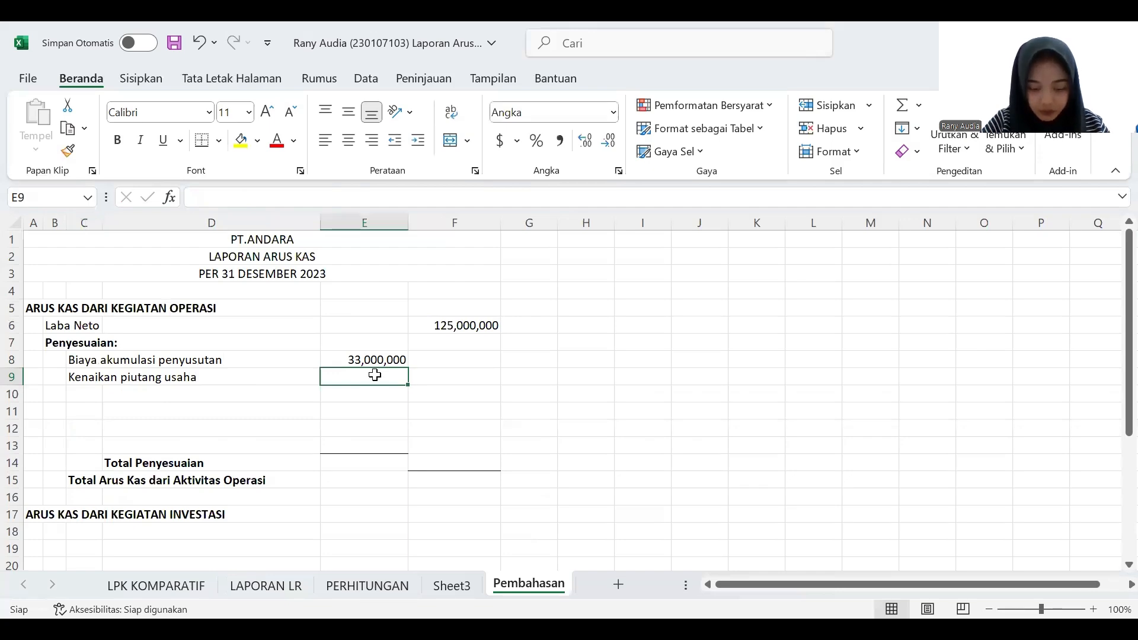
click(182, 587)
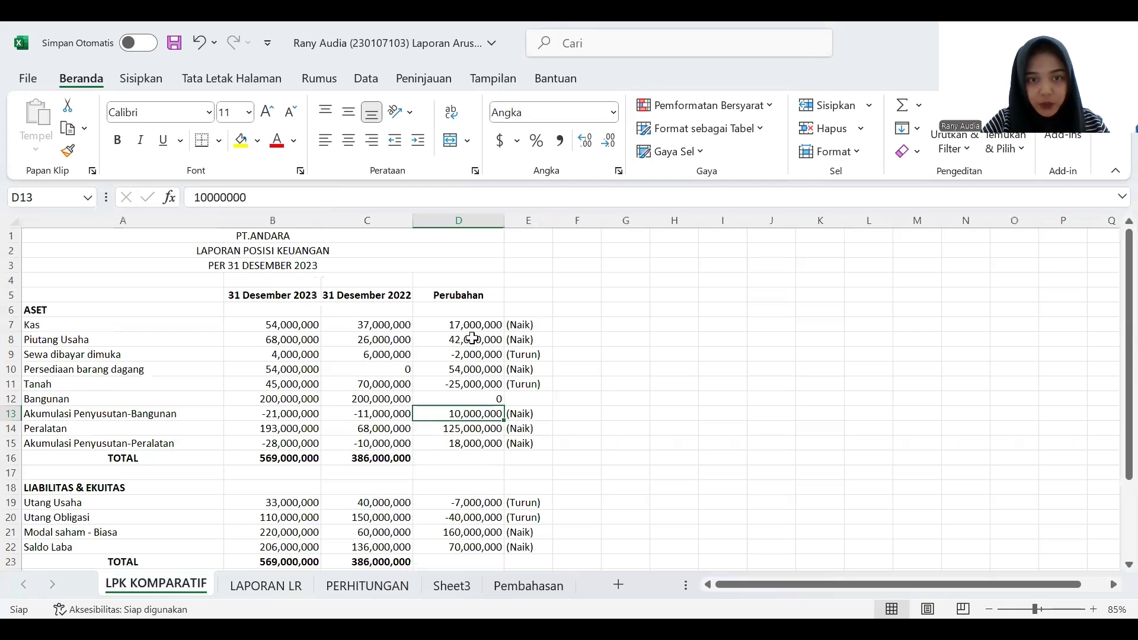
click(504, 585)
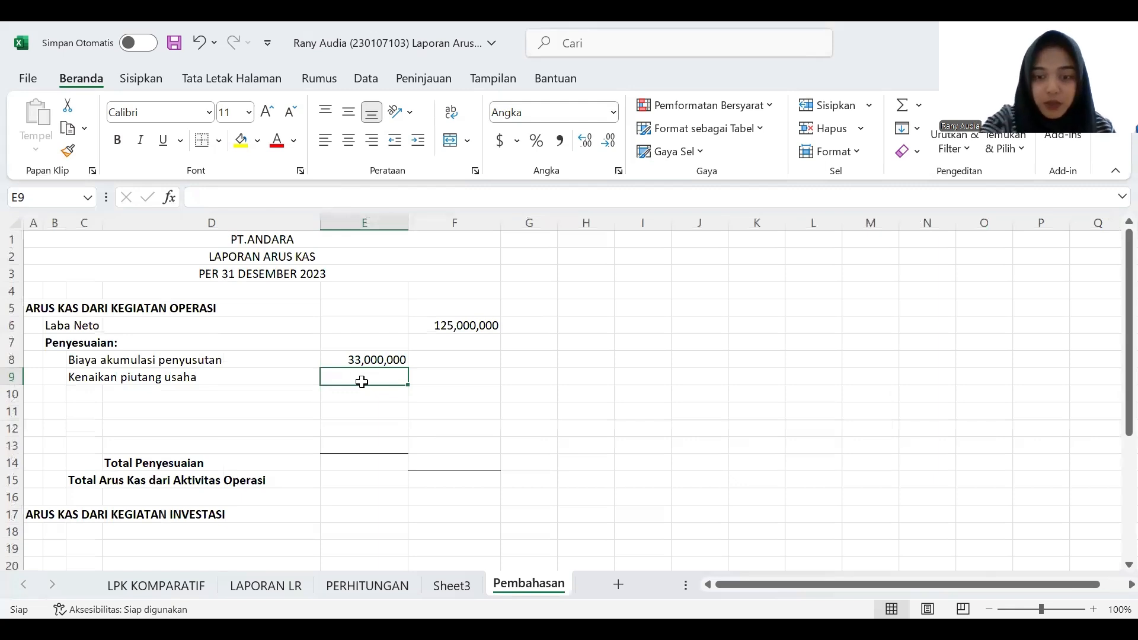
text((42000000)
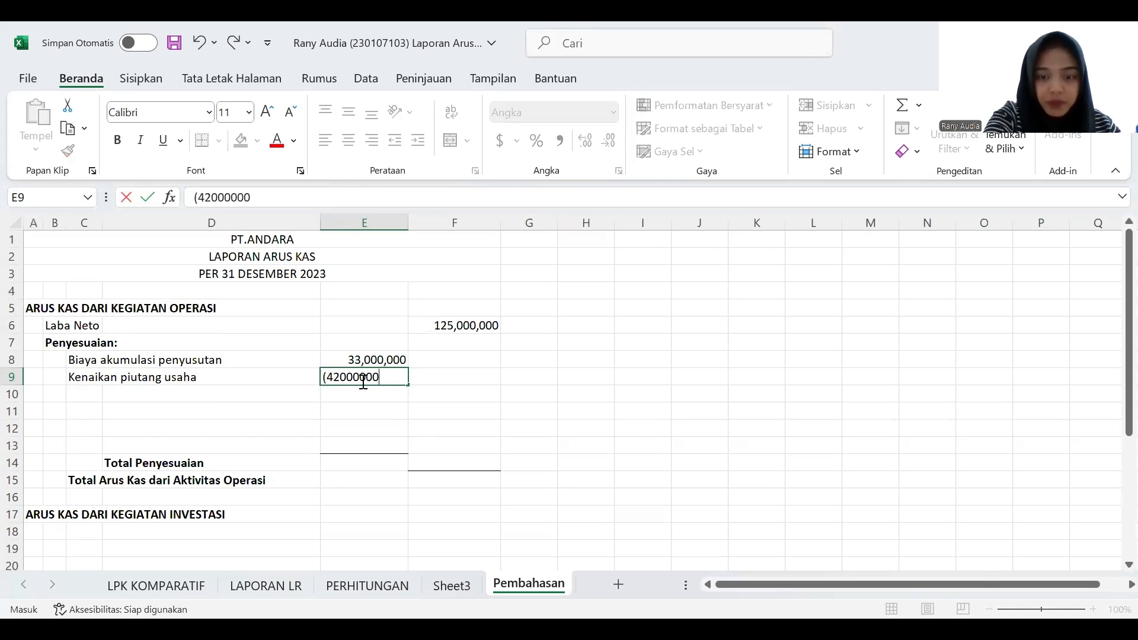
text())
key(Return)
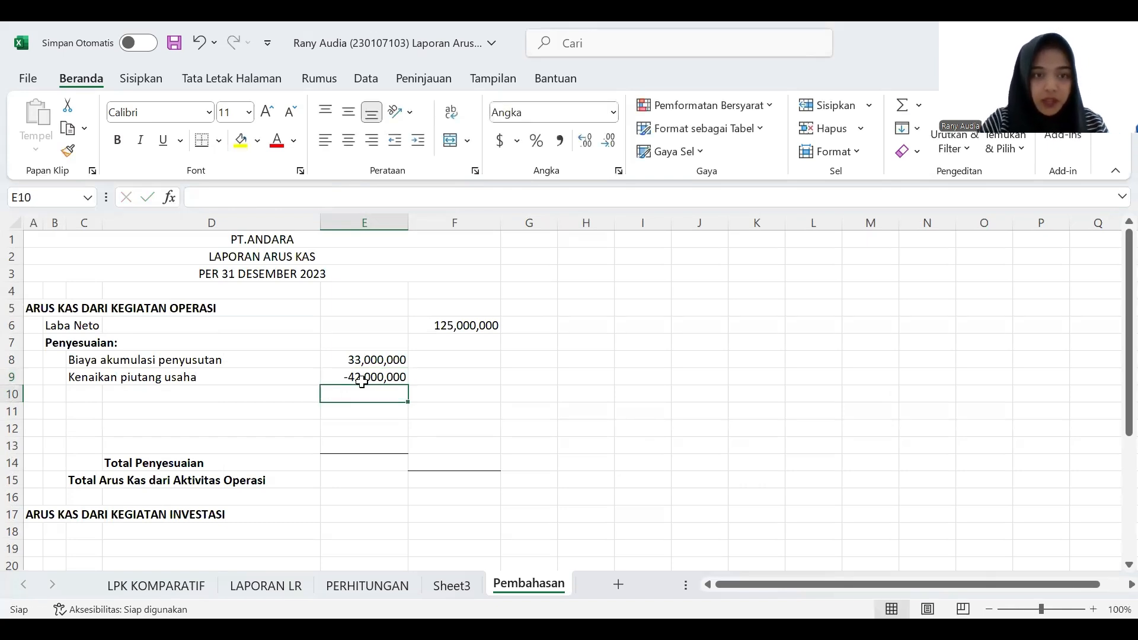
- Check the prepaid rent change on LPK KOMPARATIF and enter "Penurunan sewa dibayar dimuka" in C10 of Pembahasan
click(89, 393)
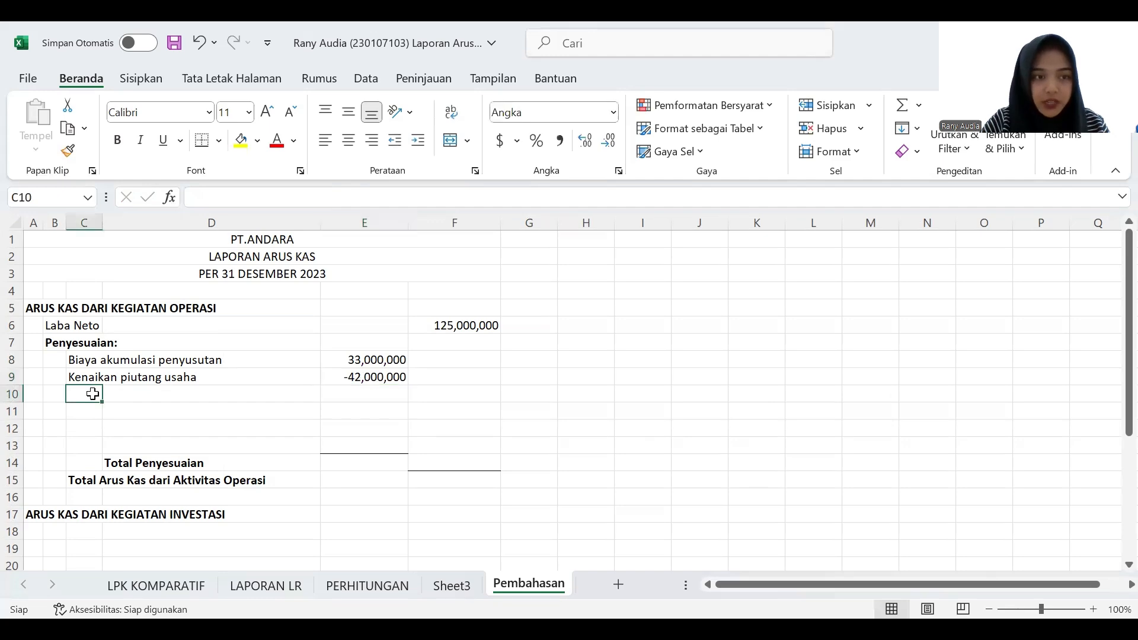
click(187, 581)
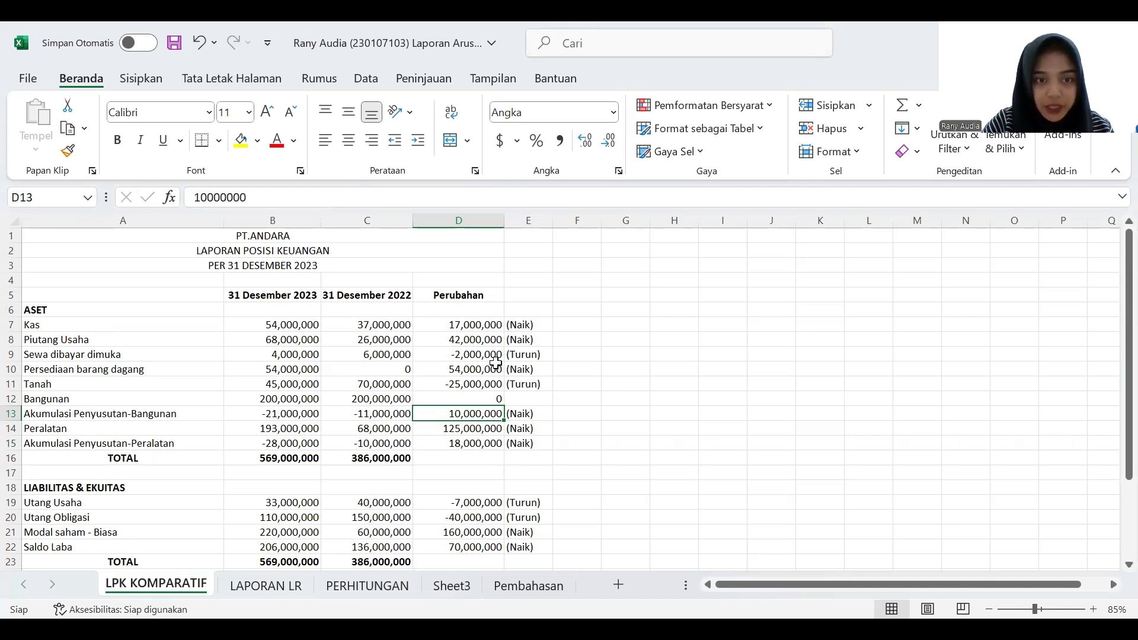
click(513, 587)
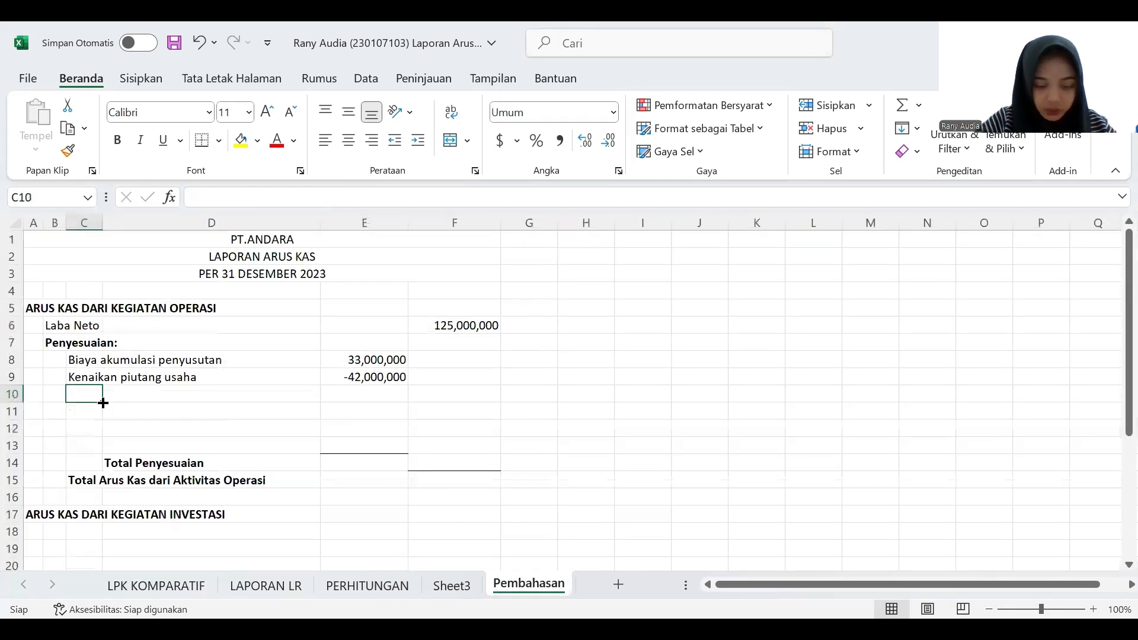
text(Penuru)
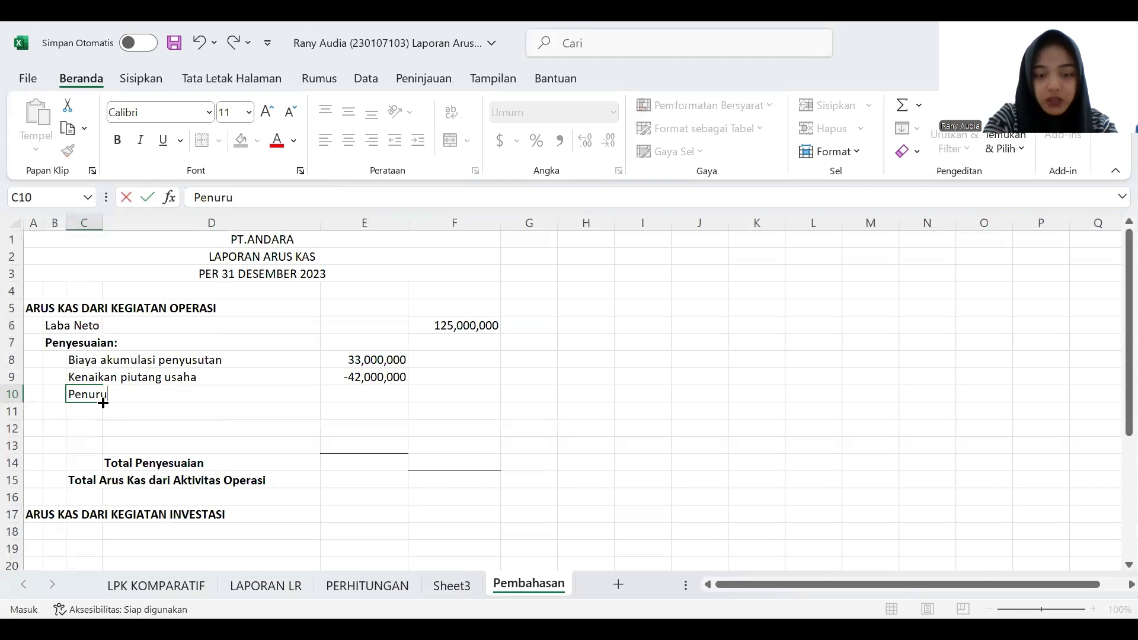
text(nan sewa dibayar)
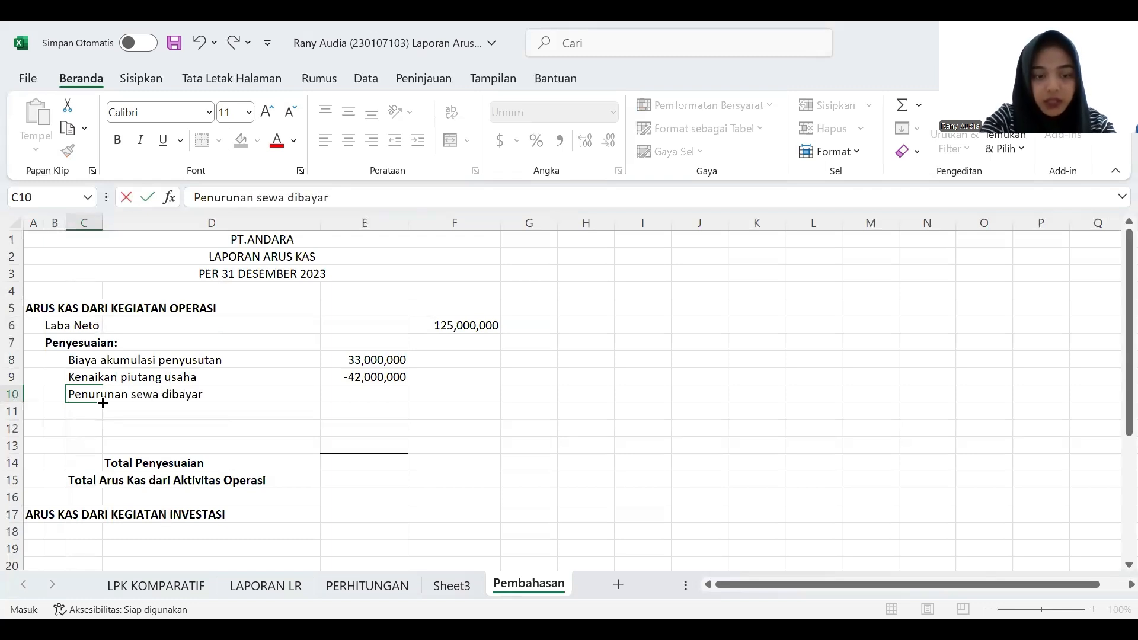
text( dimuka)
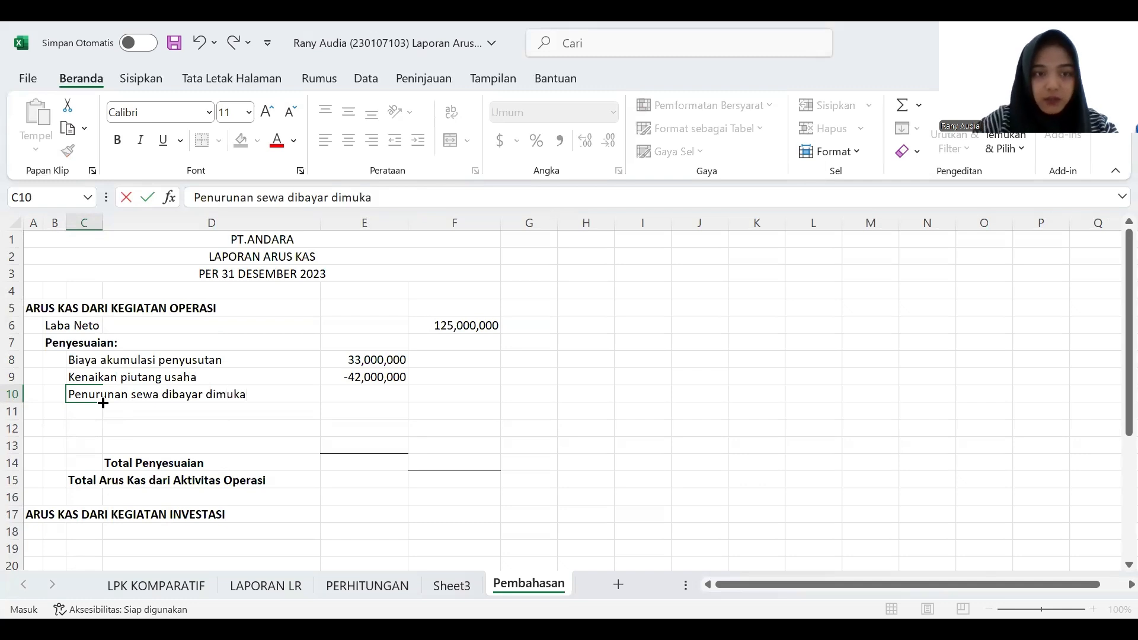
- Enter 2000000 in E10 as the prepaid rent decrease
click(348, 397)
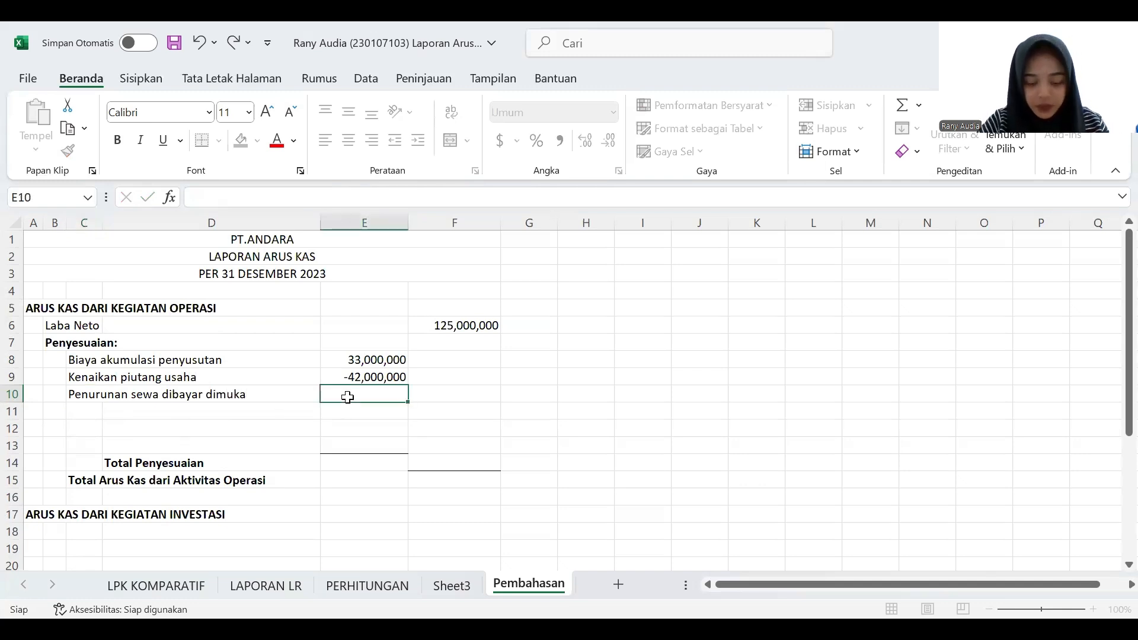
text(2,000,00)
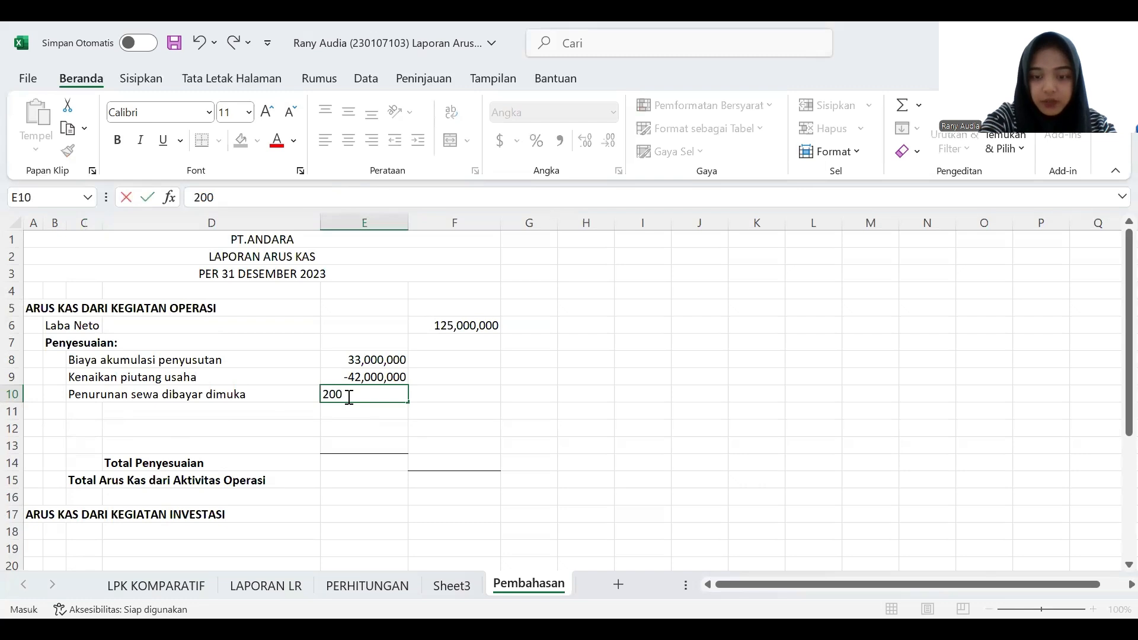
text(0000)
key(Return)
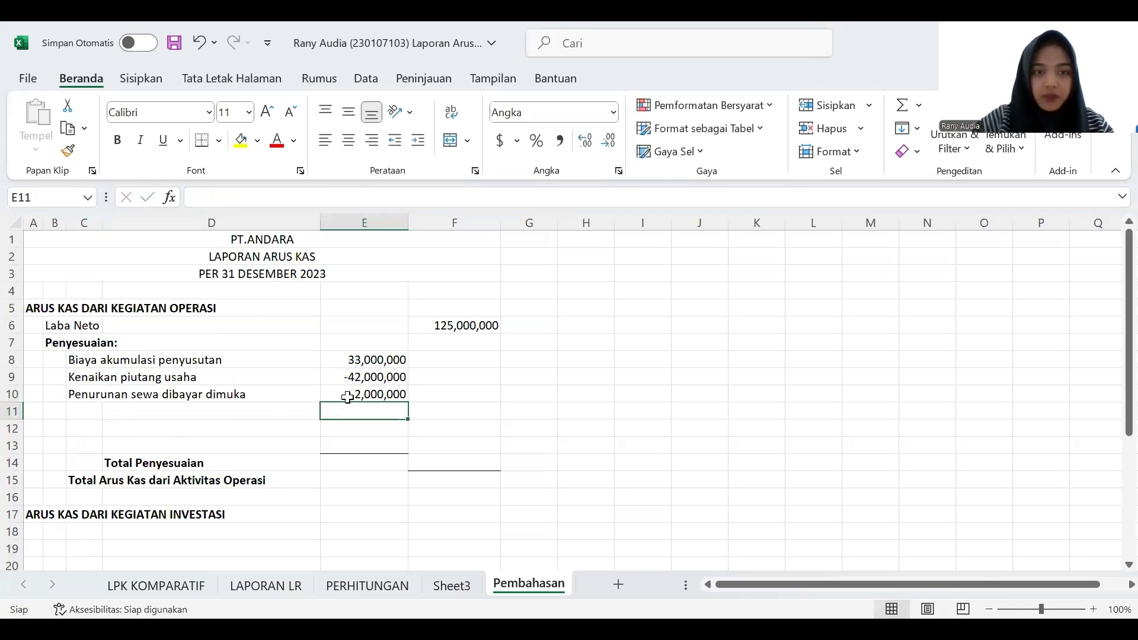
- Check the inventory change on LPK KOMPARATIF and enter "Kenaikan Persediaan barang dagang" in C11 of Pembahasan
click(92, 409)
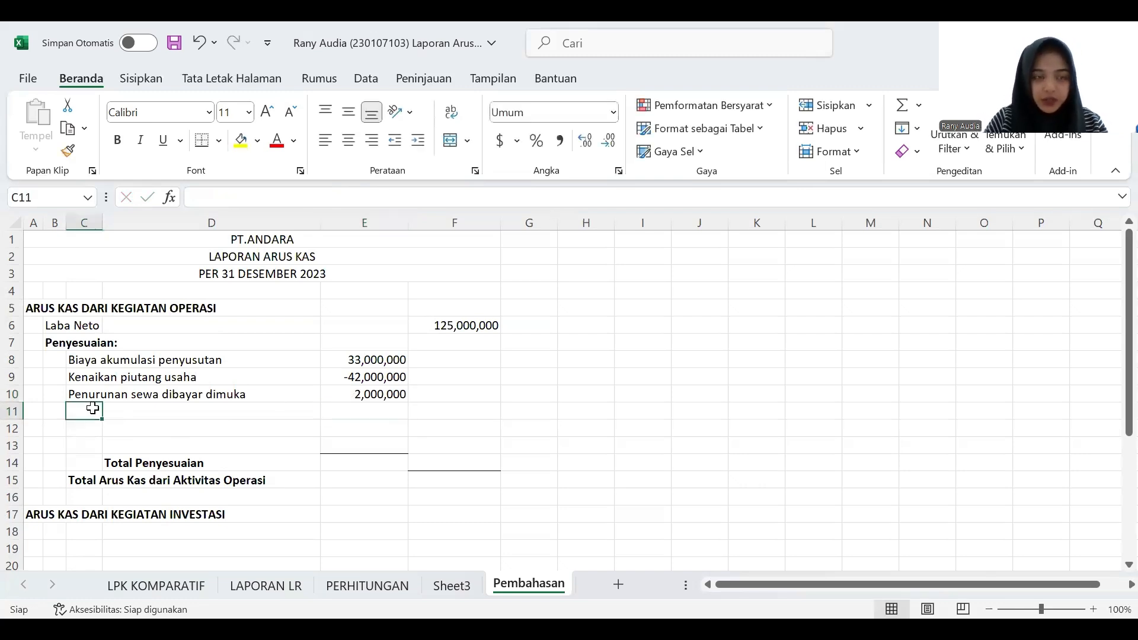
click(171, 590)
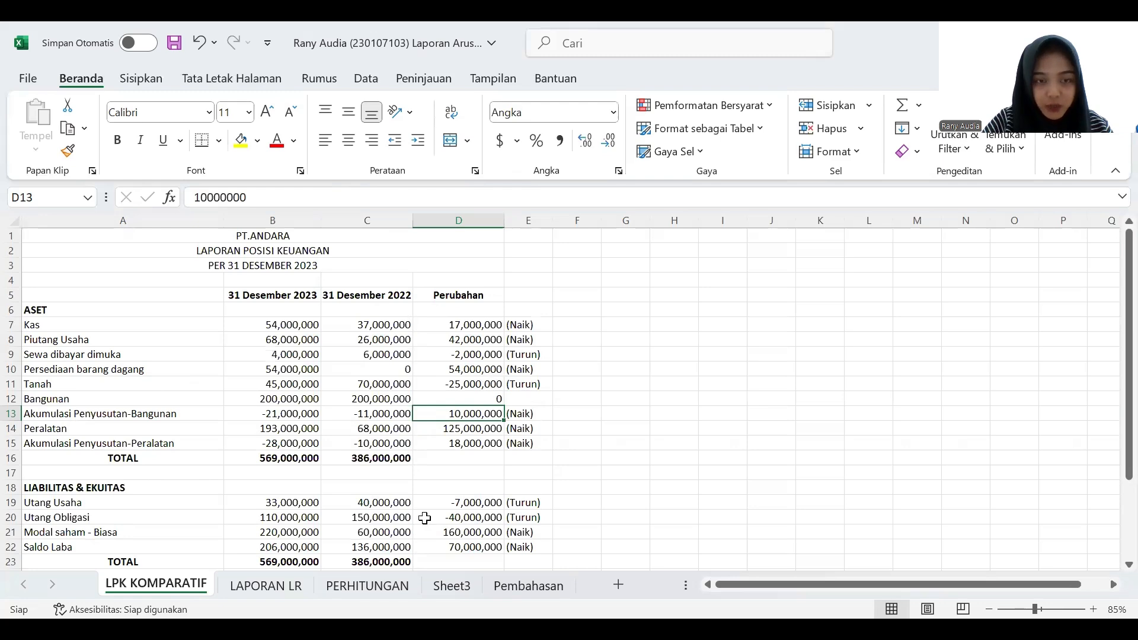
click(524, 587)
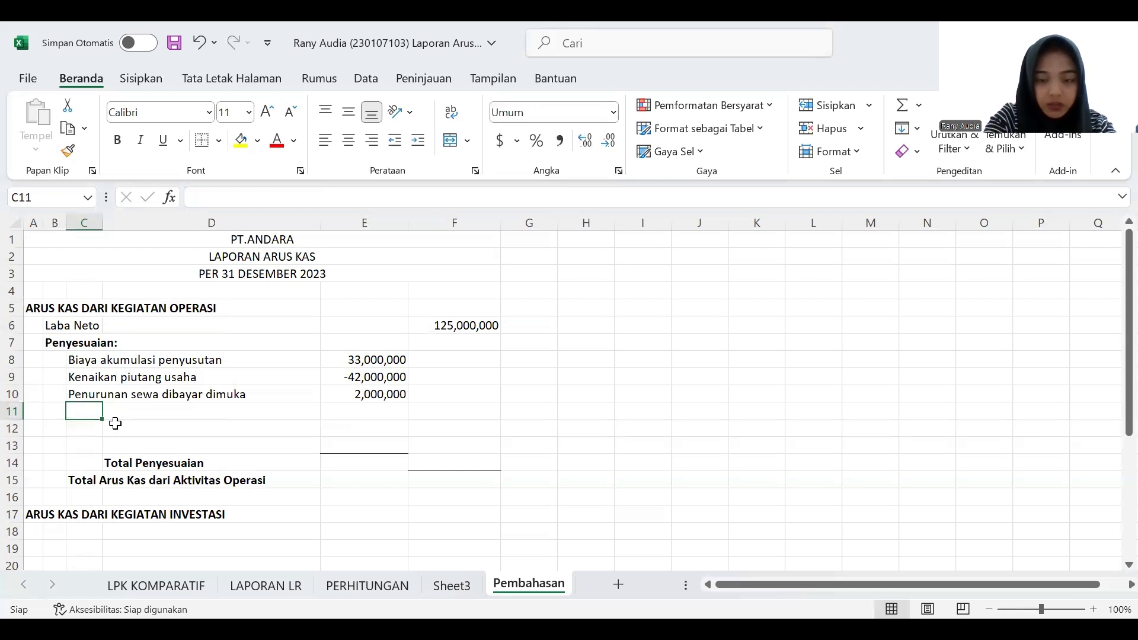
text(Kenaikan Per)
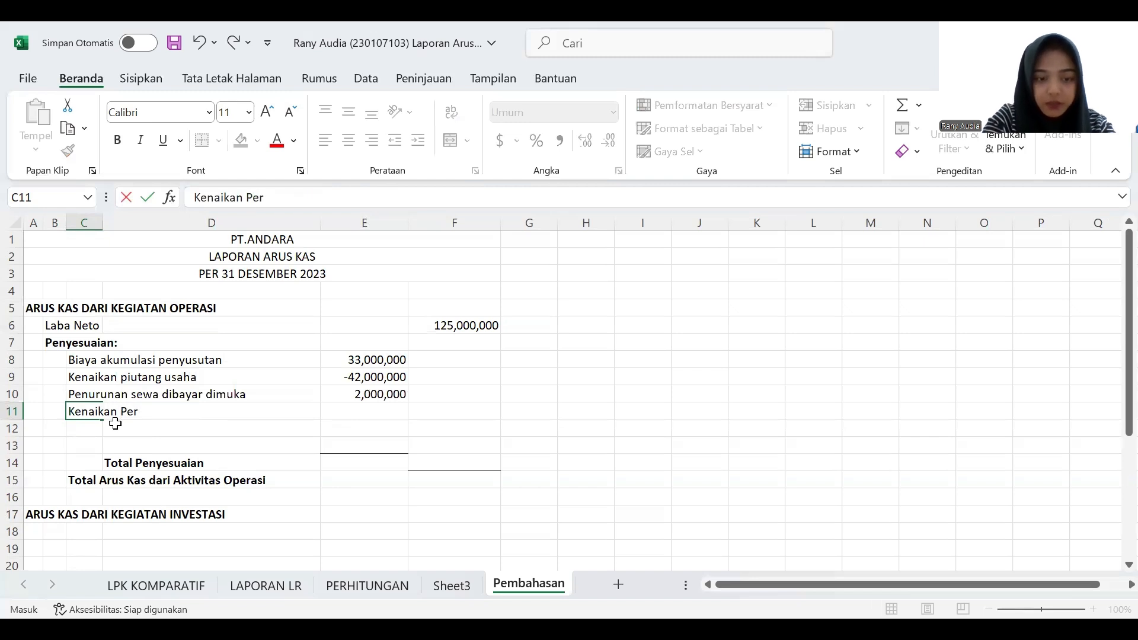
text(sediaan barang dagang)
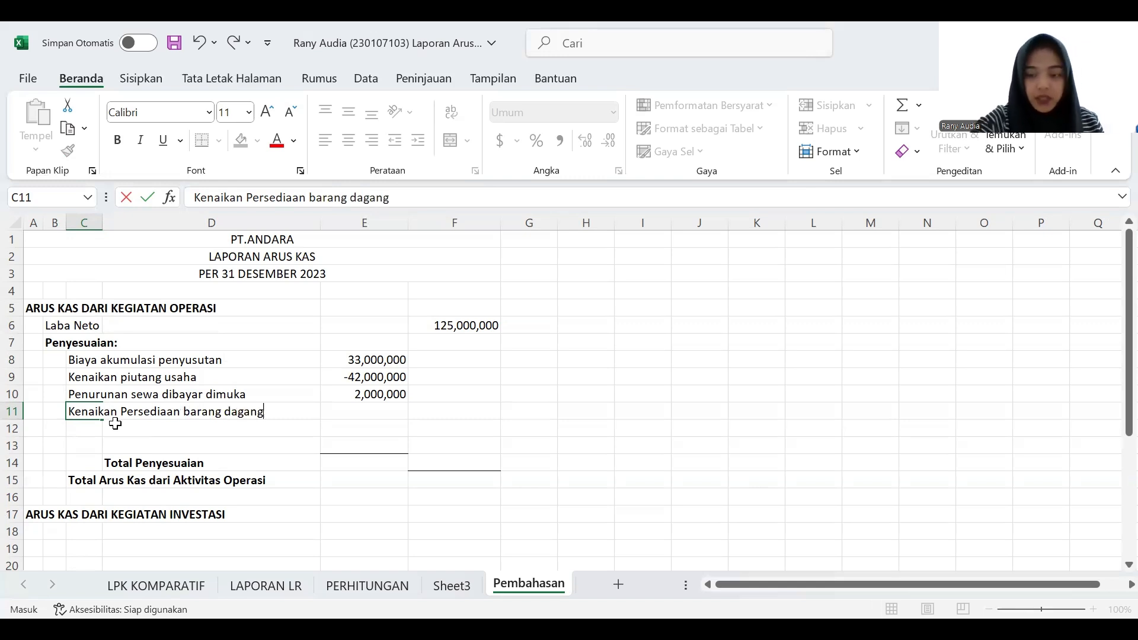
- Enter the merchandise inventory increase as a negative 54000000 in E11
key(Tab)
key(Tab)
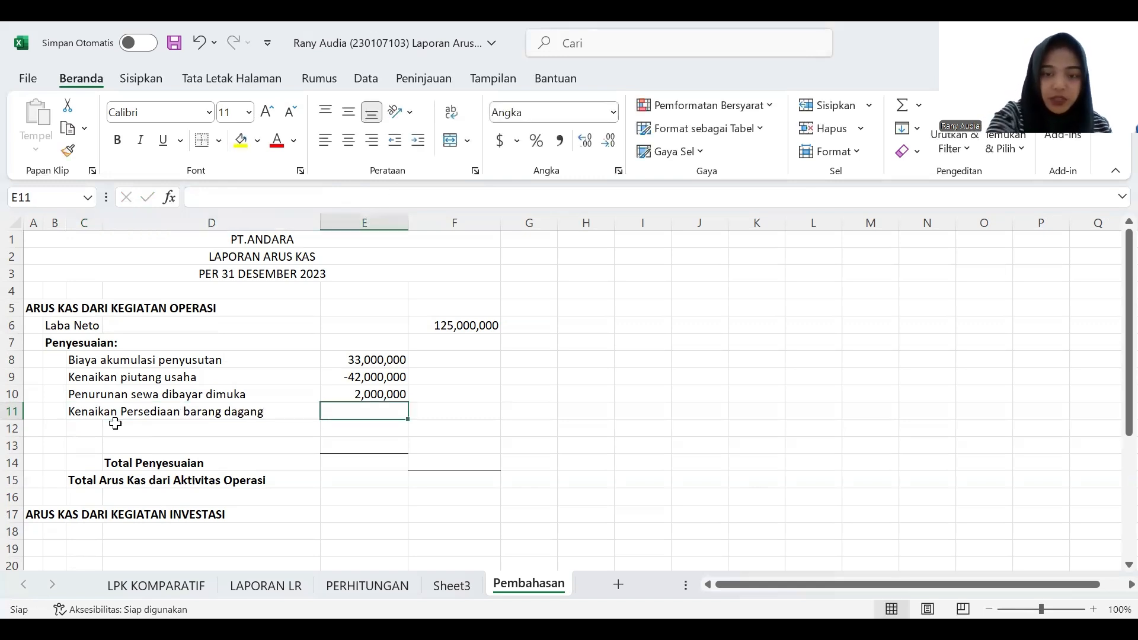
text(()
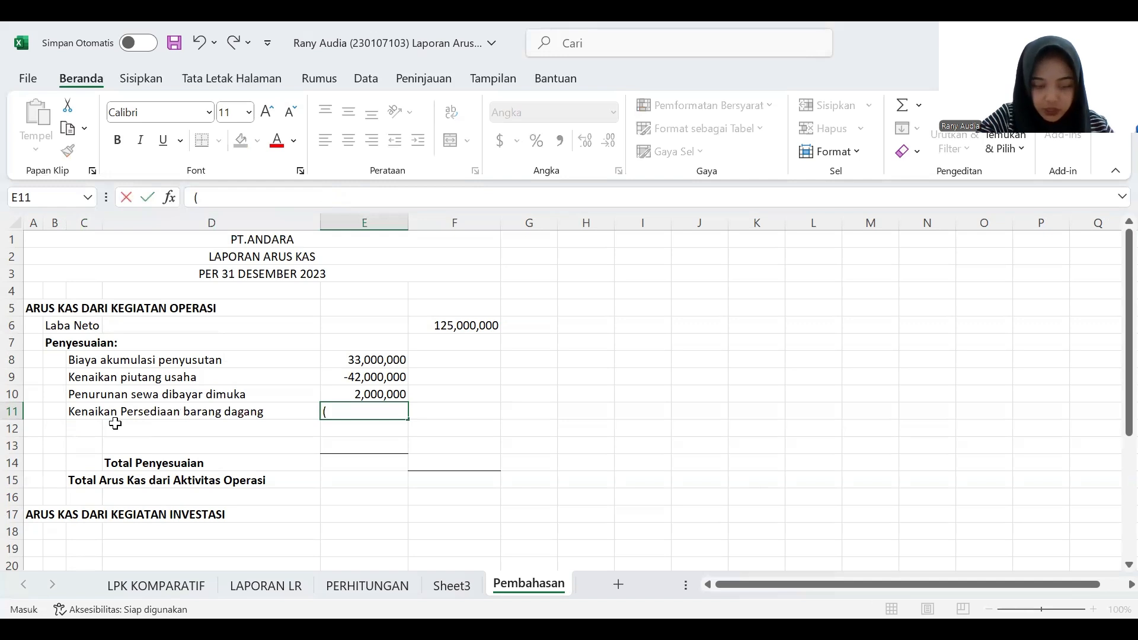
text(54000000)
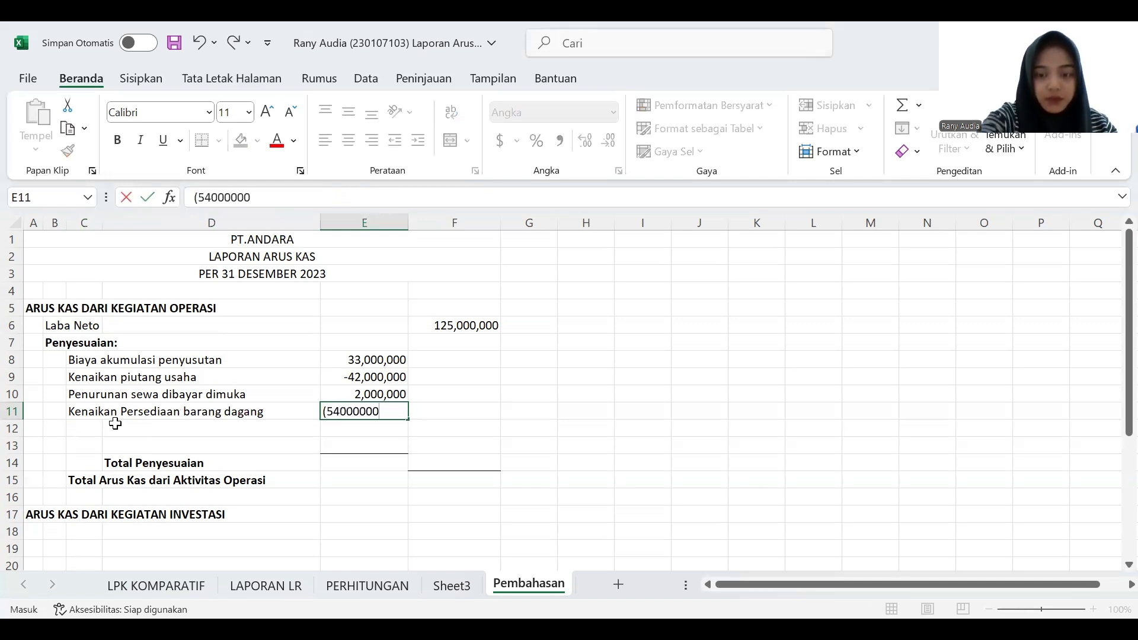
key(Return)
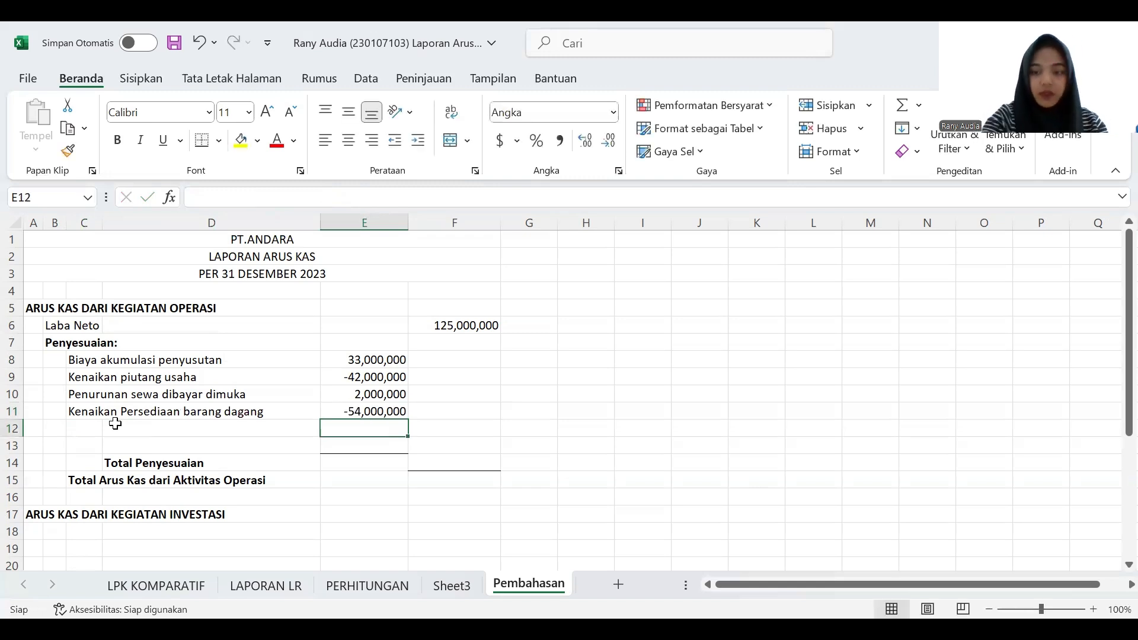
- Check the accounts payable change on LPK KOMPARATIF and enter "Penurunan utang usaha" in C12 of Pembahasan
key(Left)
key(Left)
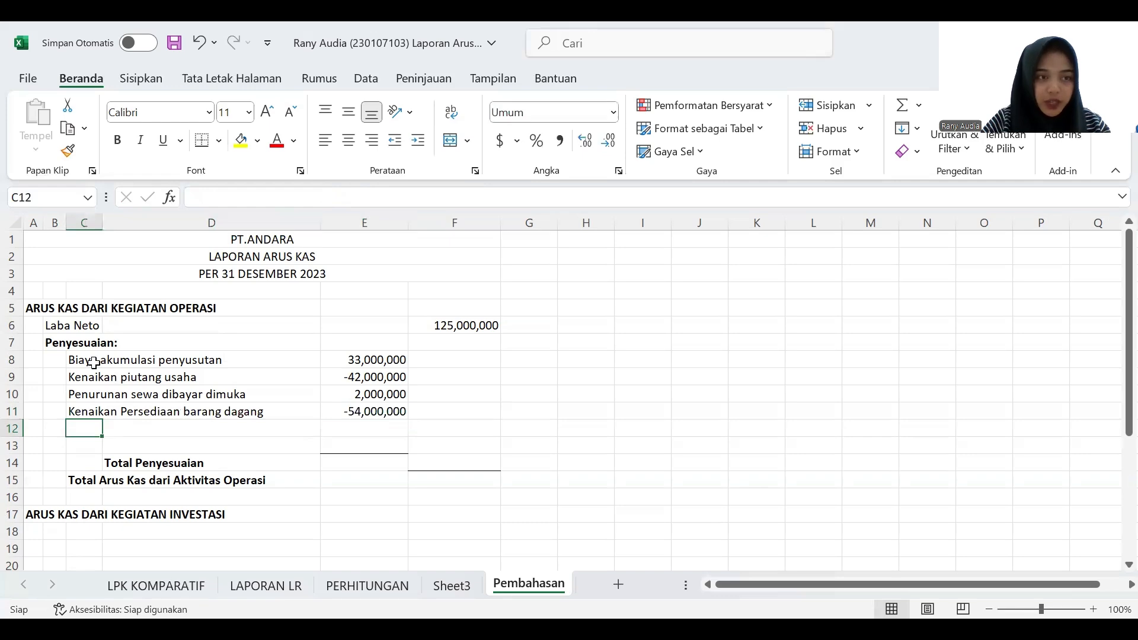
click(142, 589)
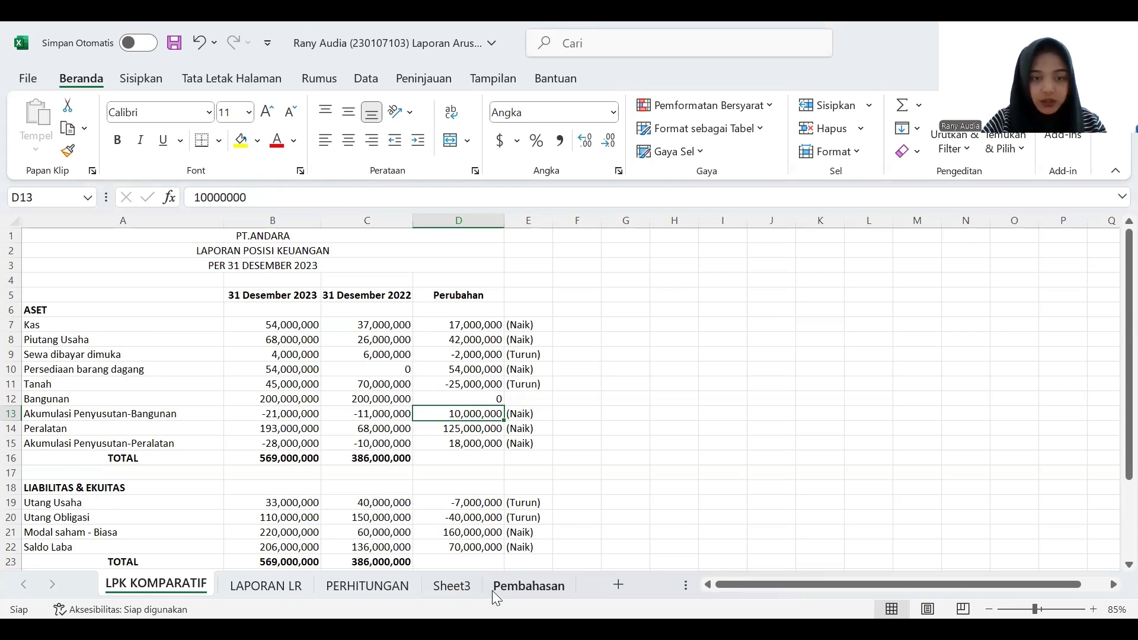
click(528, 586)
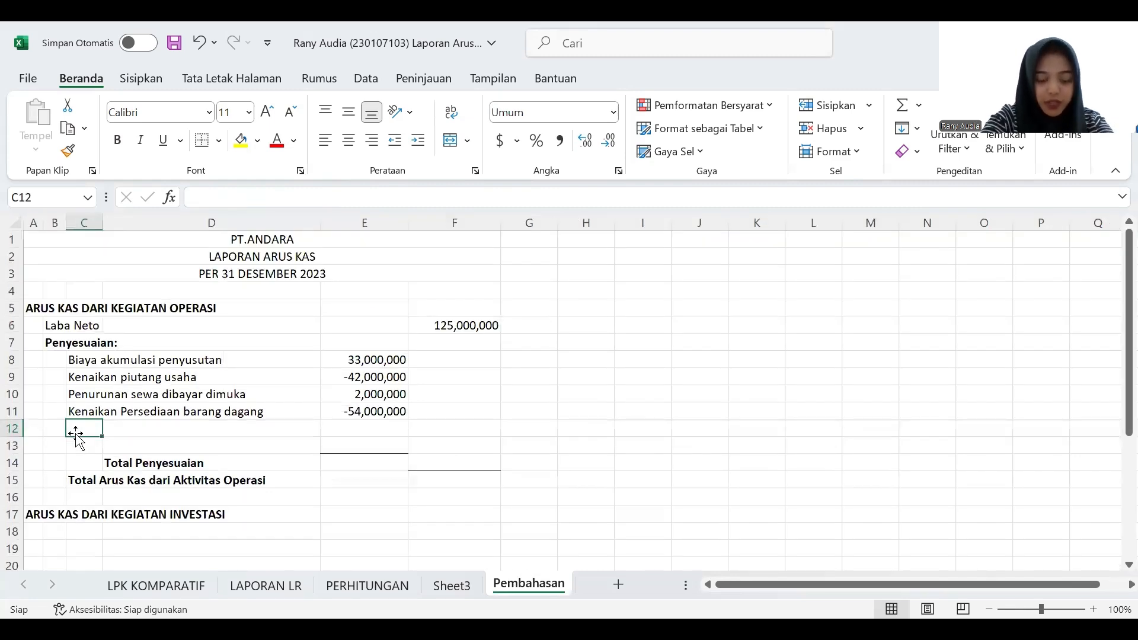
text(Penurunn)
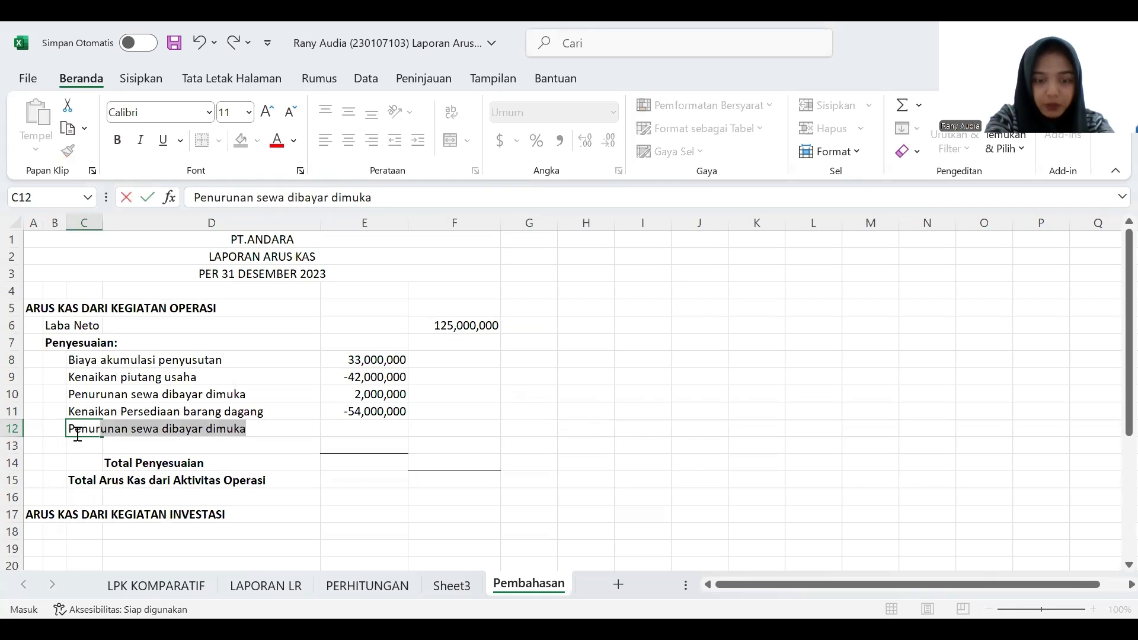
text(va)
key(BackSpace)
key(BackSpace)
text(an utang usaha)
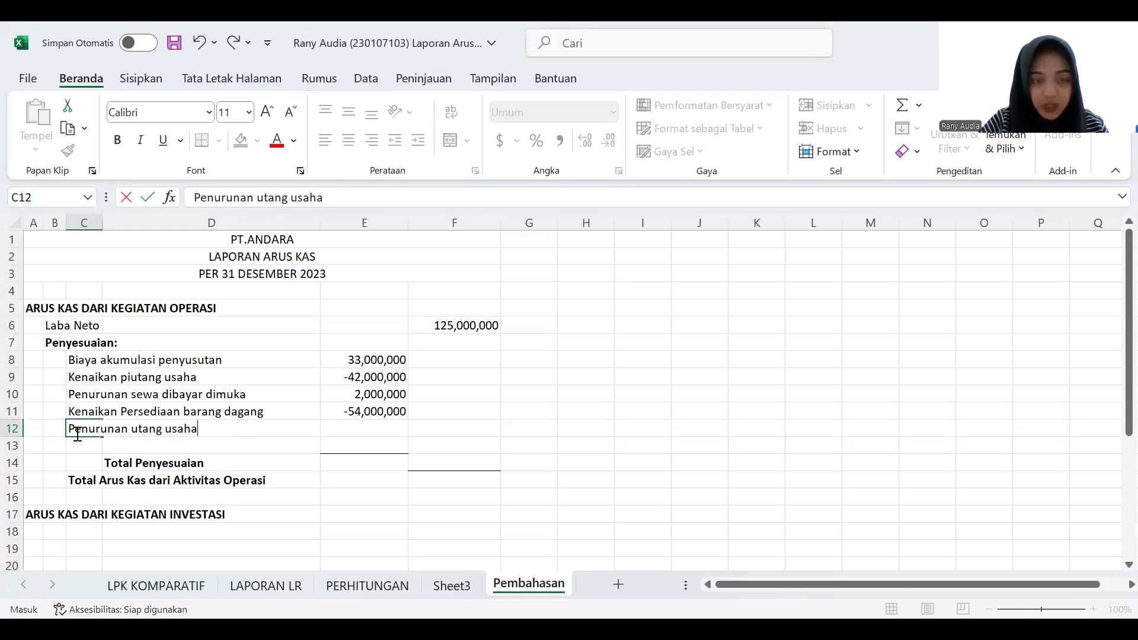
- Look up the Utang Usaha change on LPK KOMPARATIF and enter it as a negative 7000000 in E12 of Pembahasan
click(359, 432)
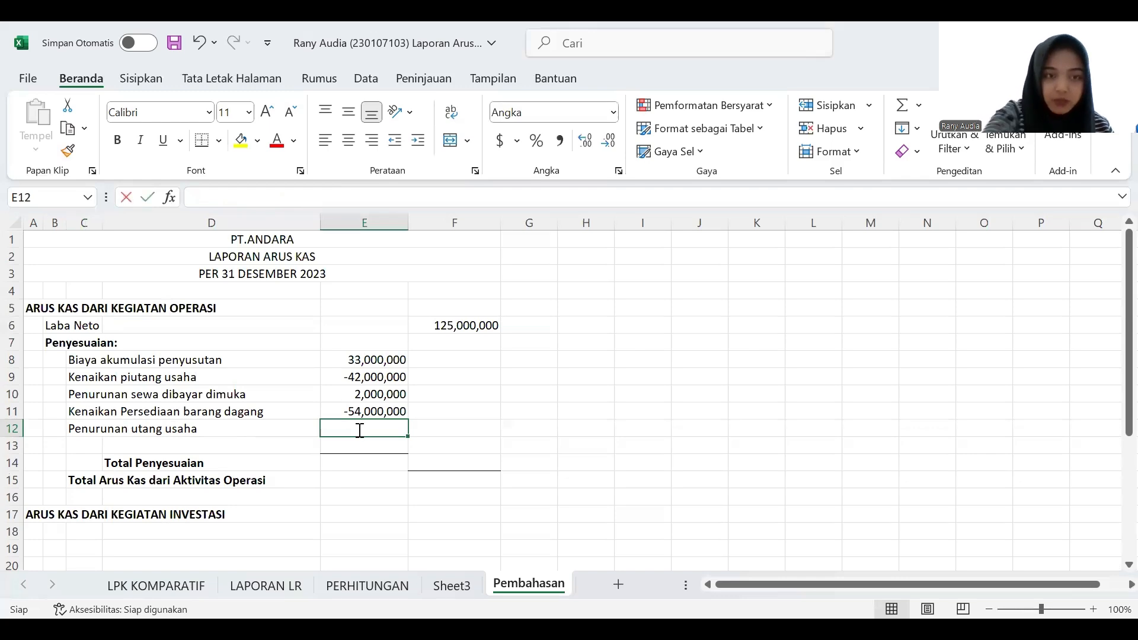
text(()
click(142, 591)
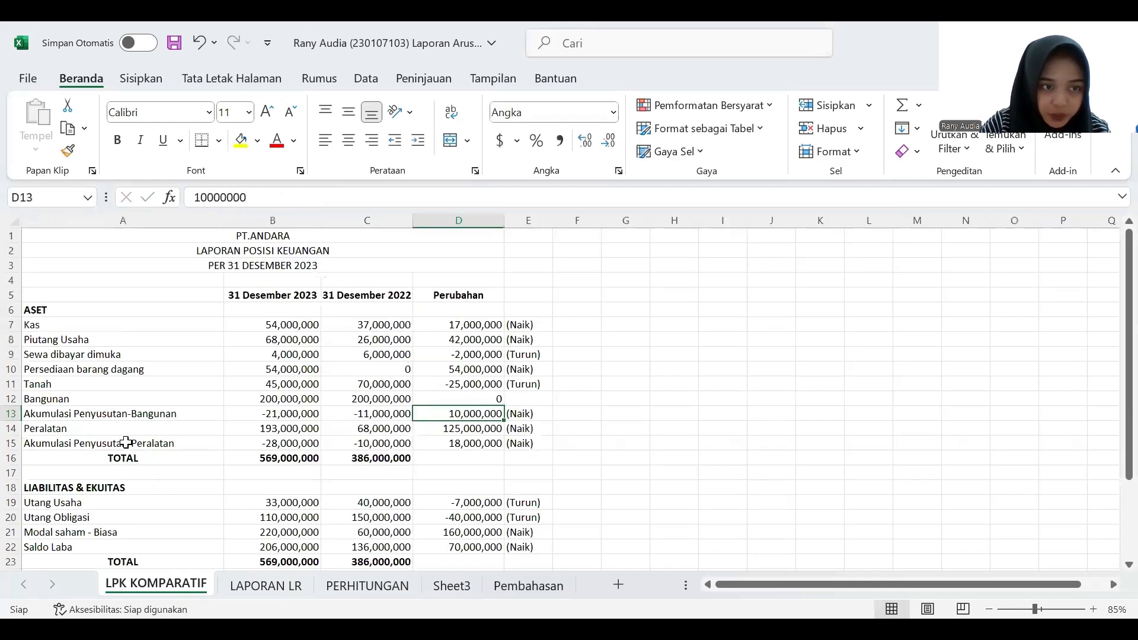
click(461, 502)
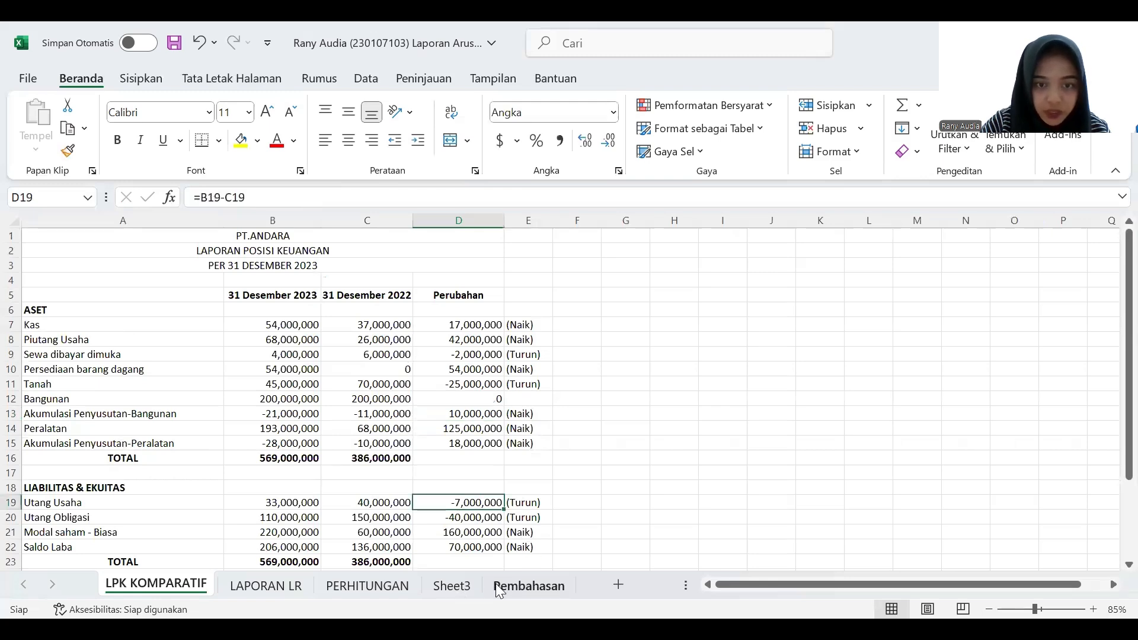
click(511, 587)
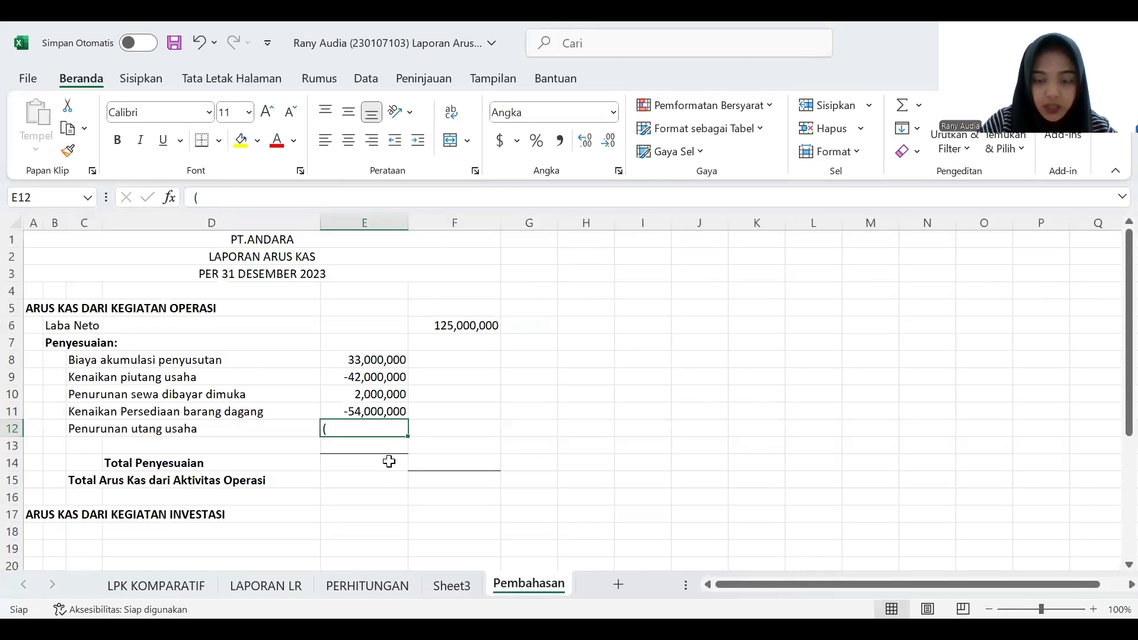
double_click(345, 429)
text(7000000)
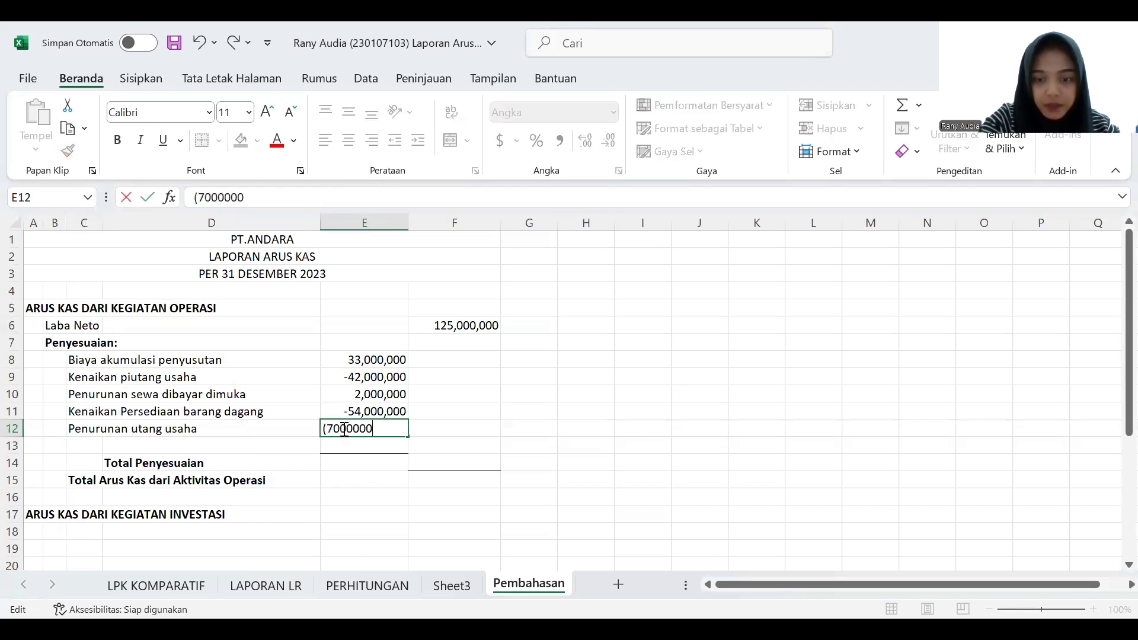
key(Return)
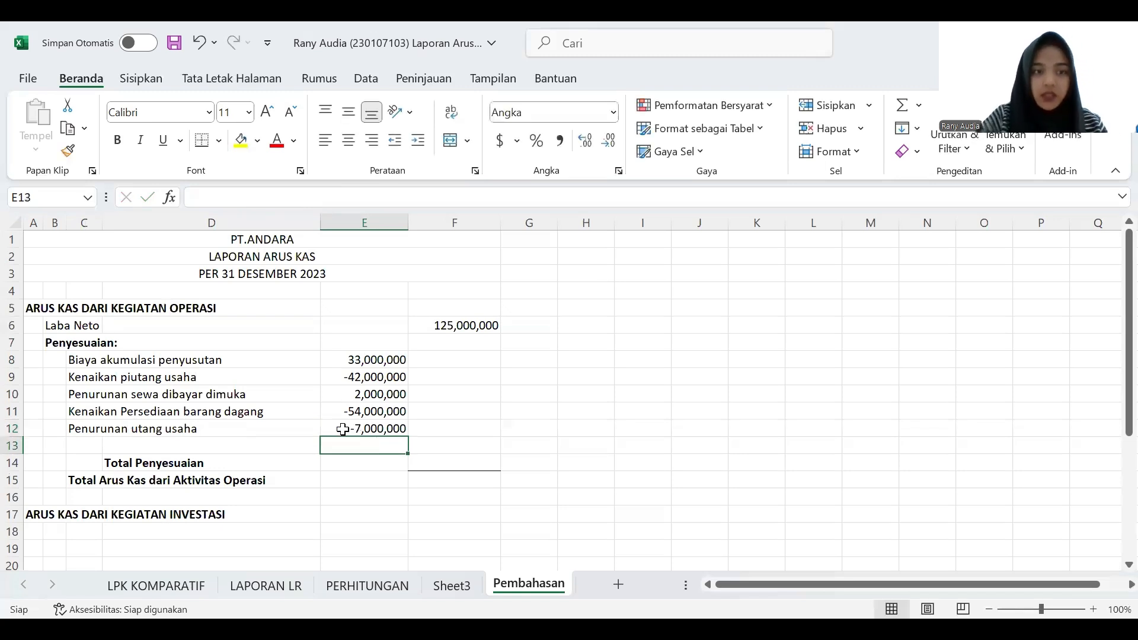
- Review LPK KOMPARATIF, the additional information on LAPORAN LR and the equipment sale loss explanation on PERHITUNGAN
key(Left)
key(Left)
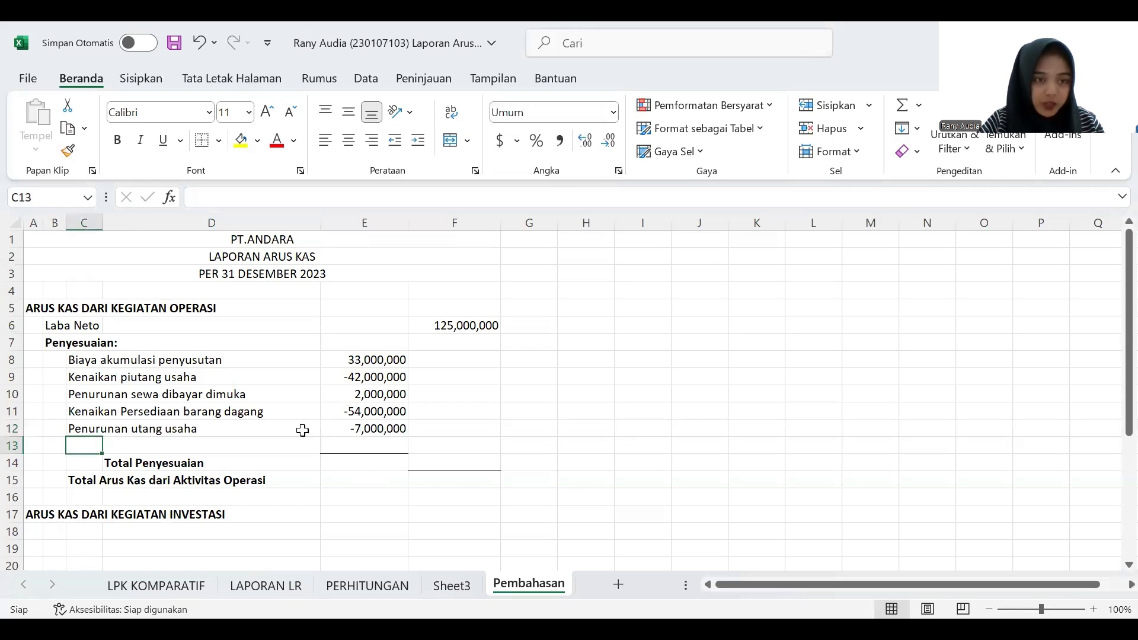
click(198, 587)
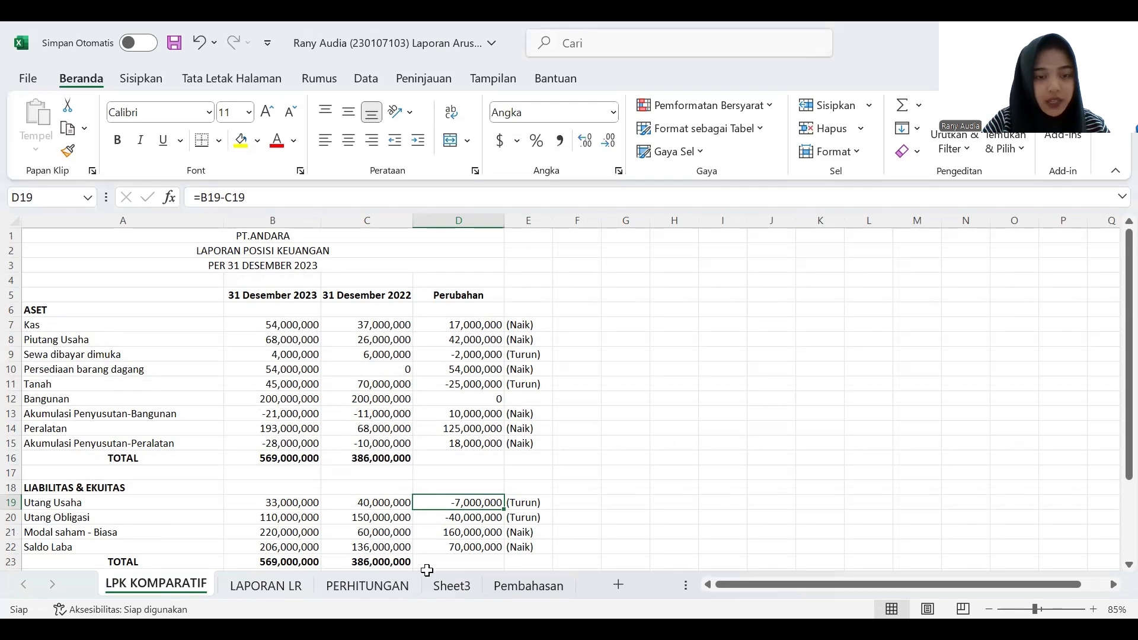
click(510, 586)
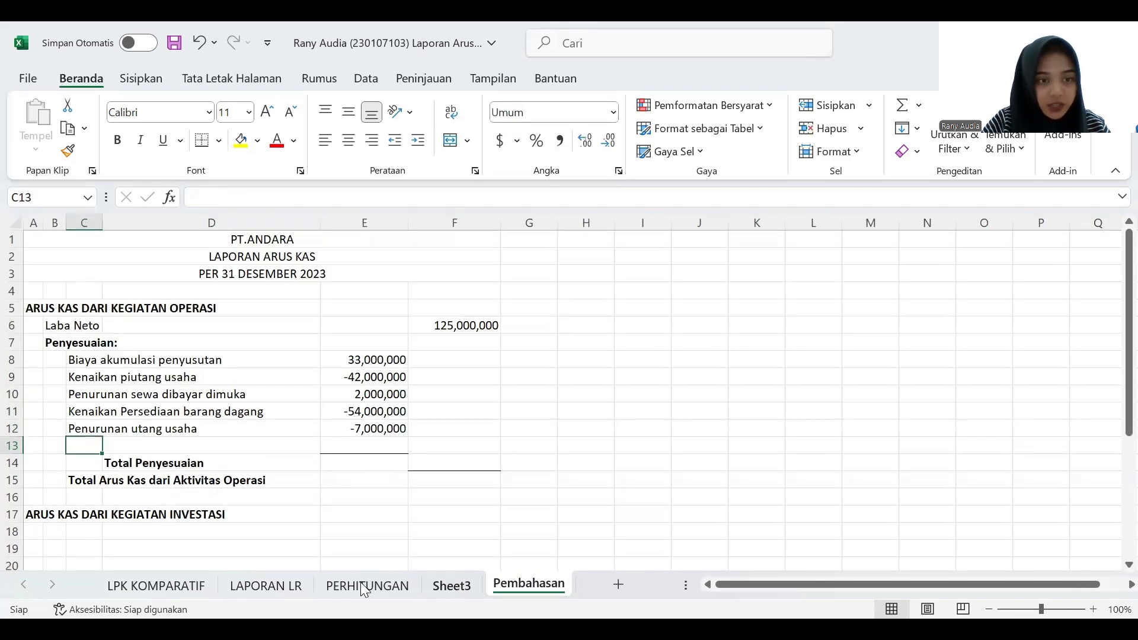
click(187, 590)
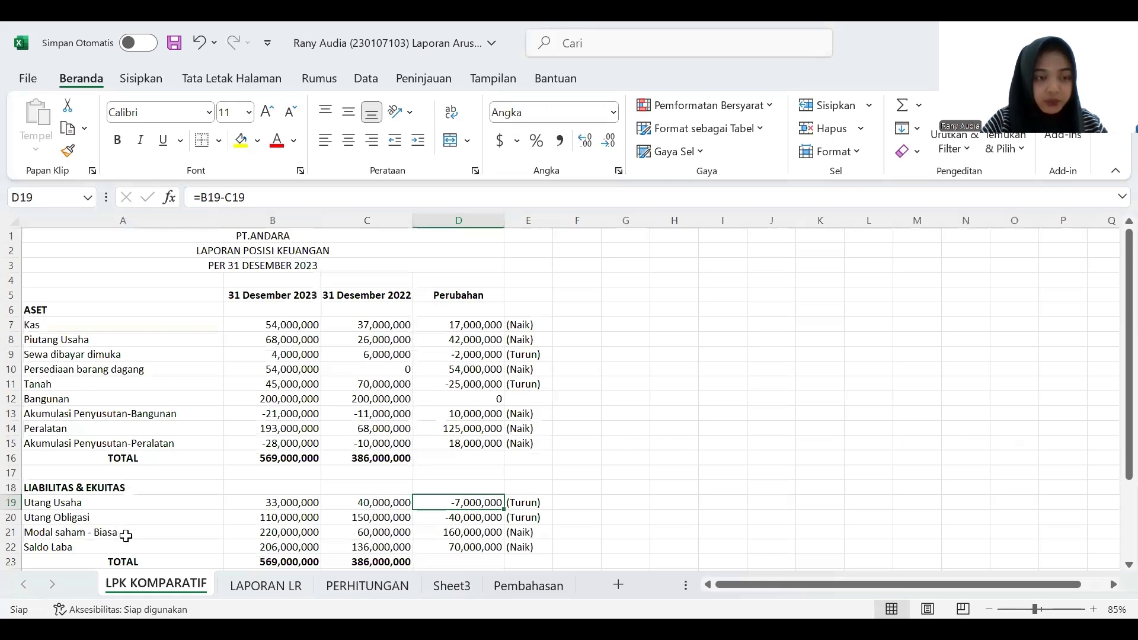
click(290, 590)
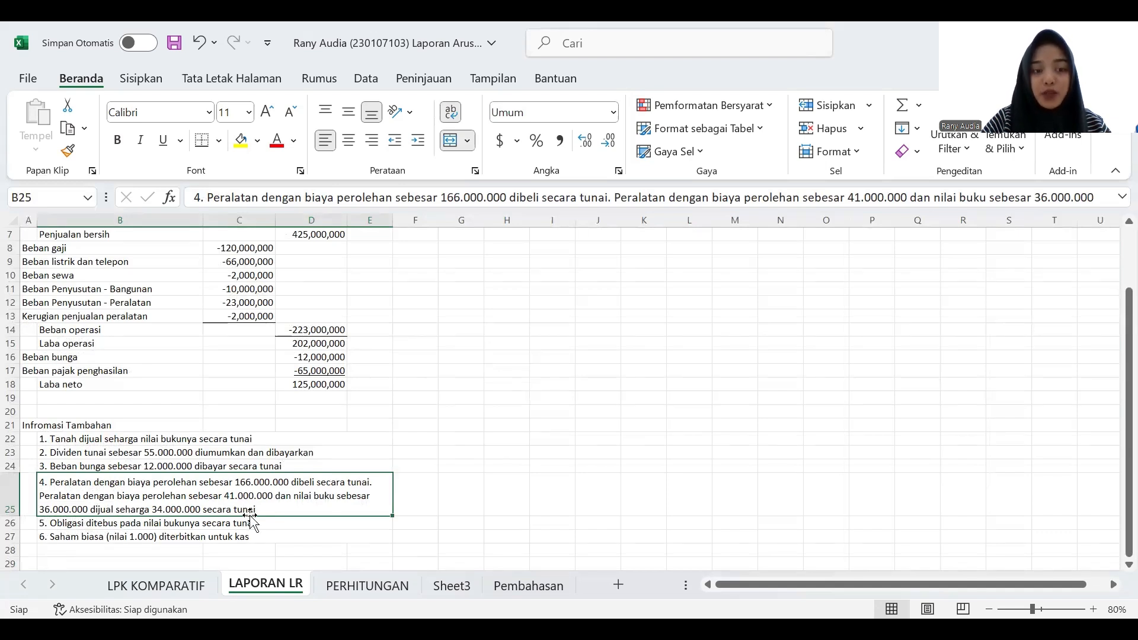
click(366, 585)
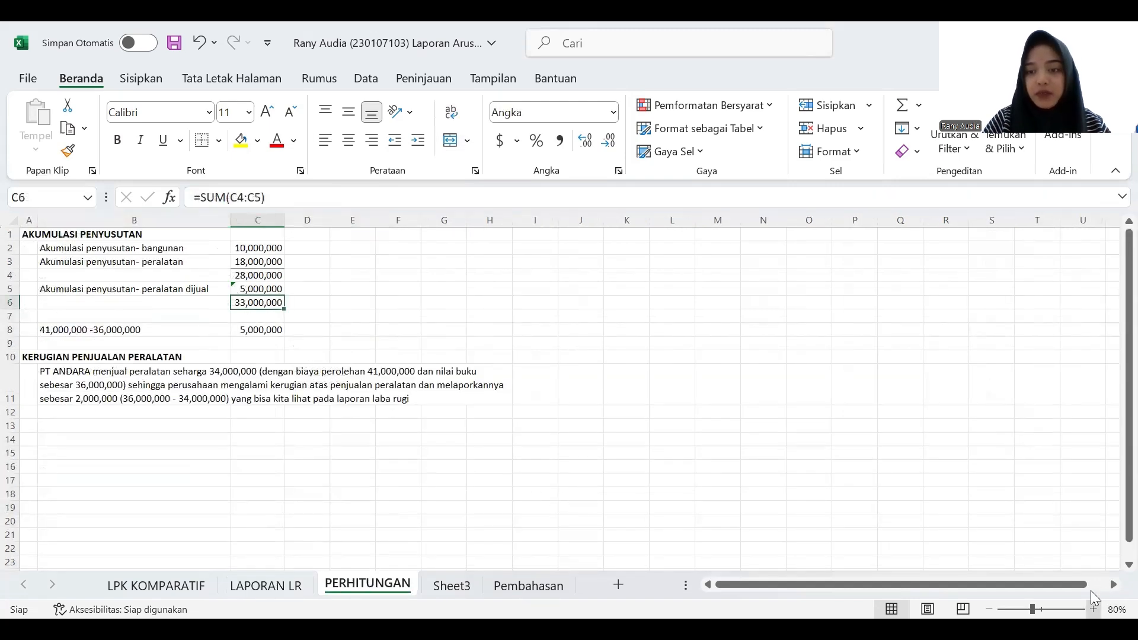
click(1094, 609)
click(1093, 610)
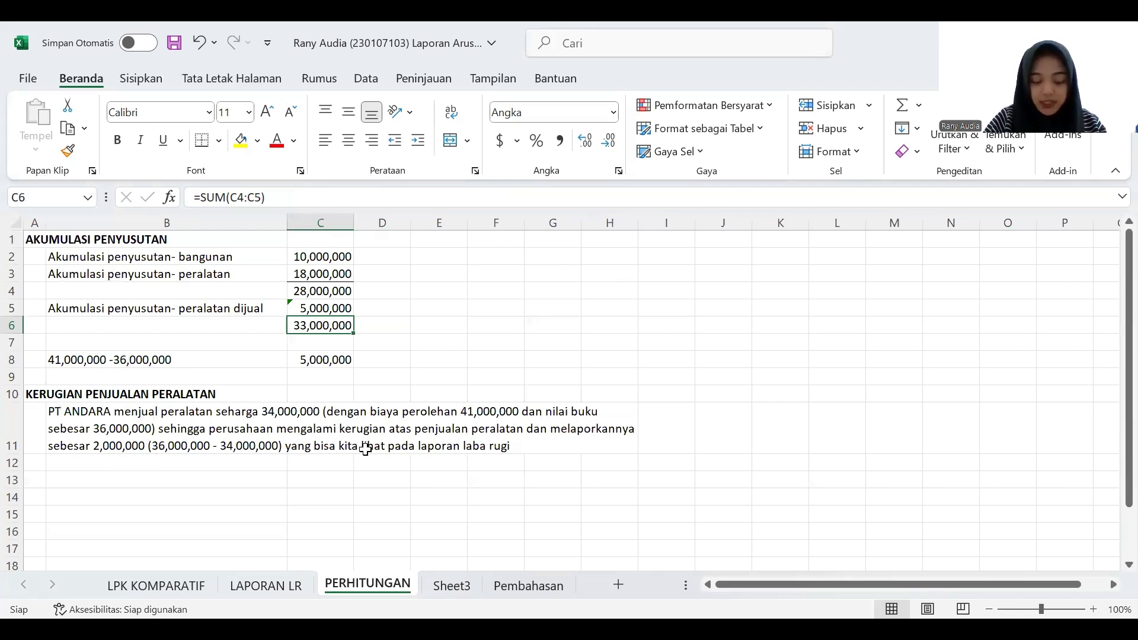
- Enter the label "Rugi penjualan peralatan" in C13 of Pembahasan
click(521, 586)
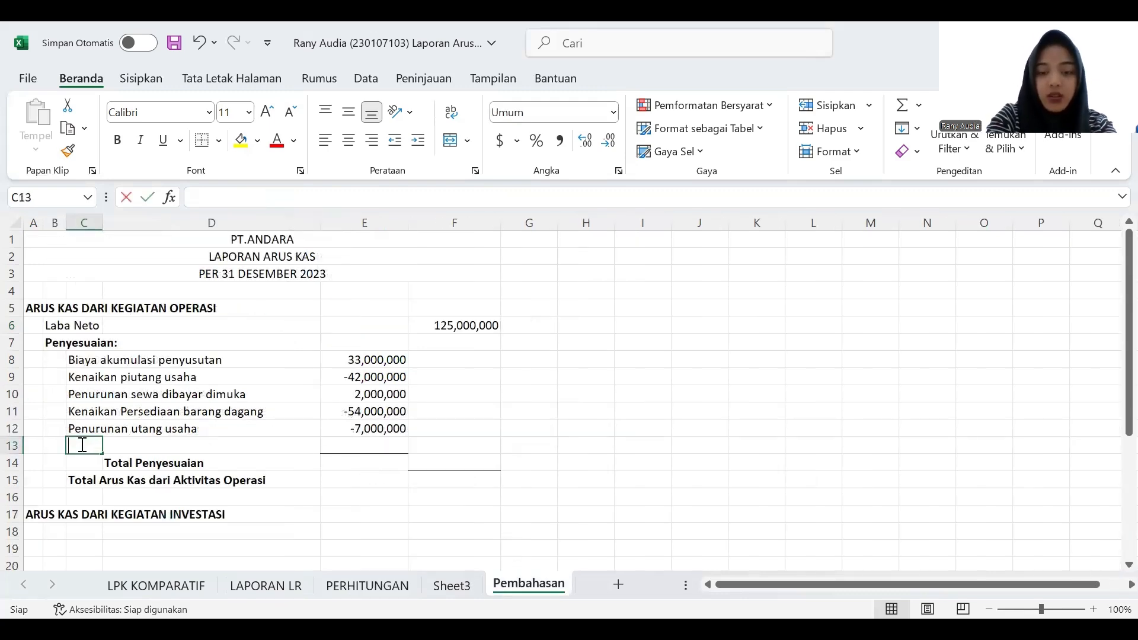
text(Rugi)
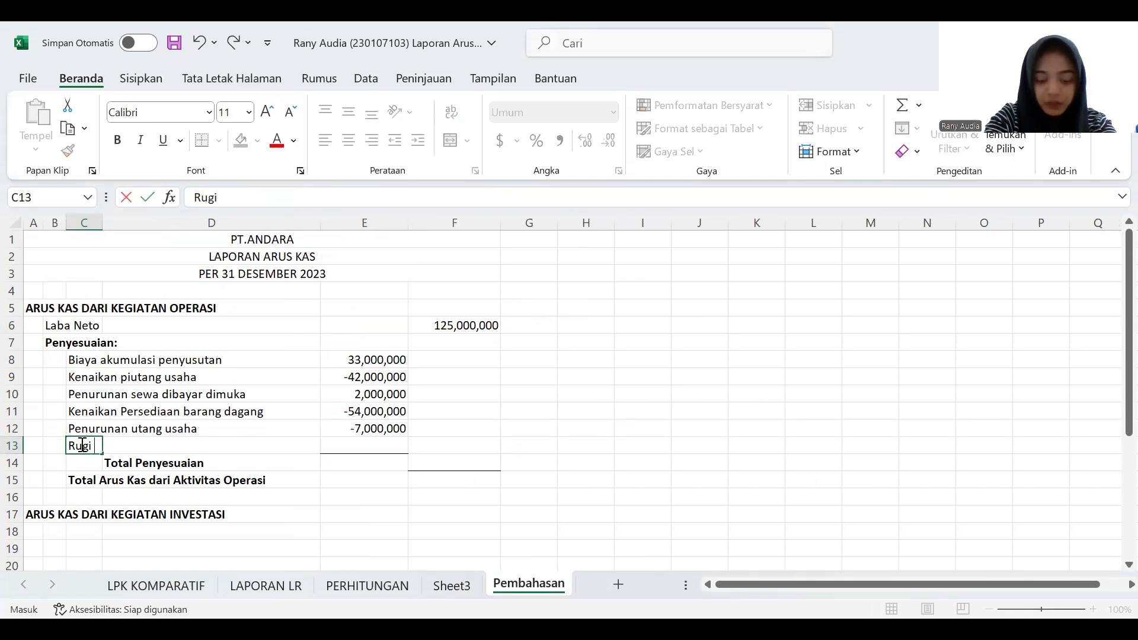
text( penjualan)
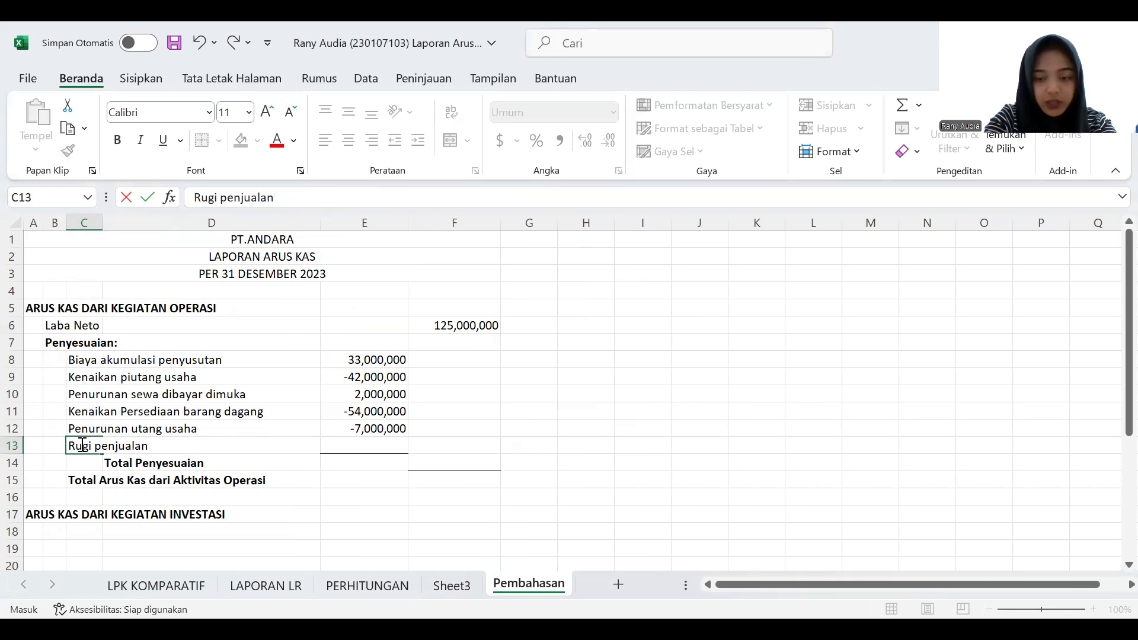
text( pe)
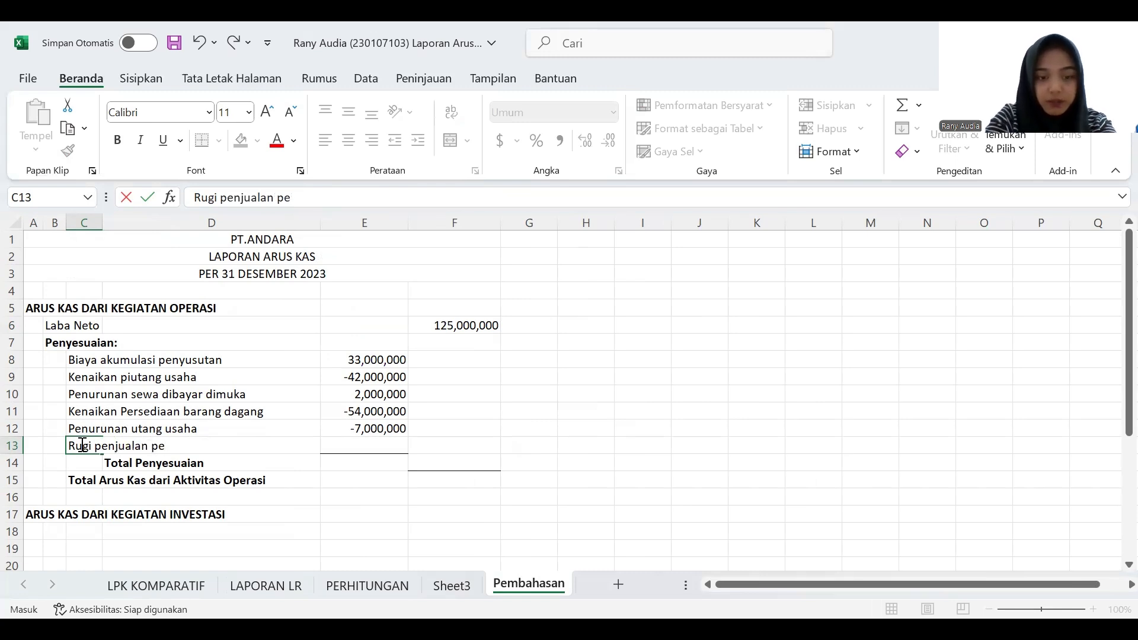
text(ralatan)
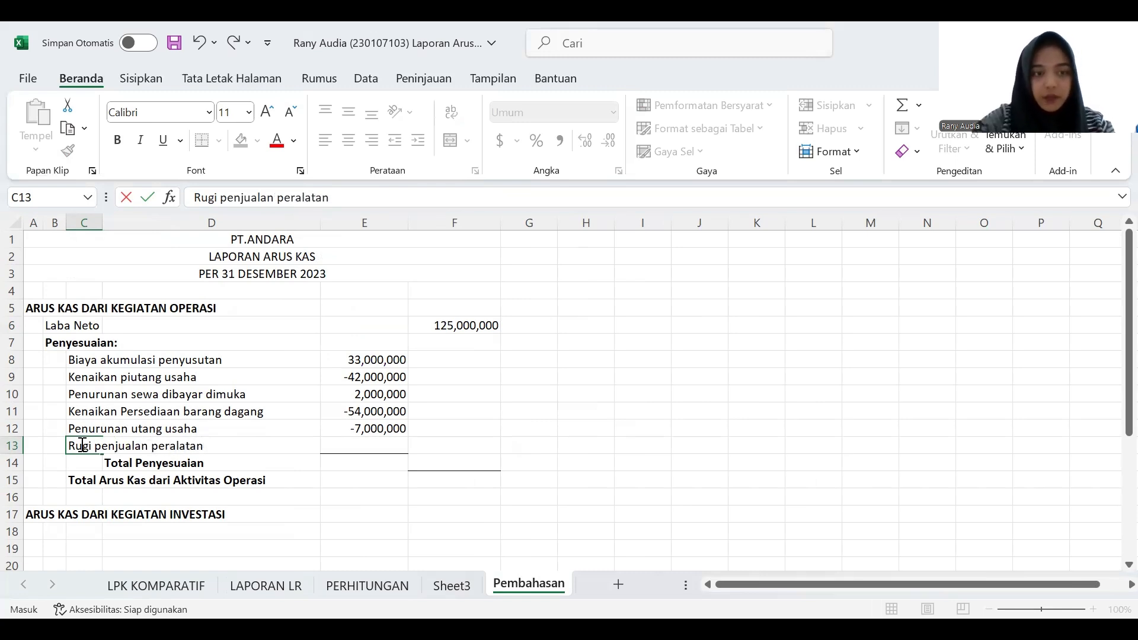
- Enter 2000000 in E13 as the loss on the equipment sale
key(Tab)
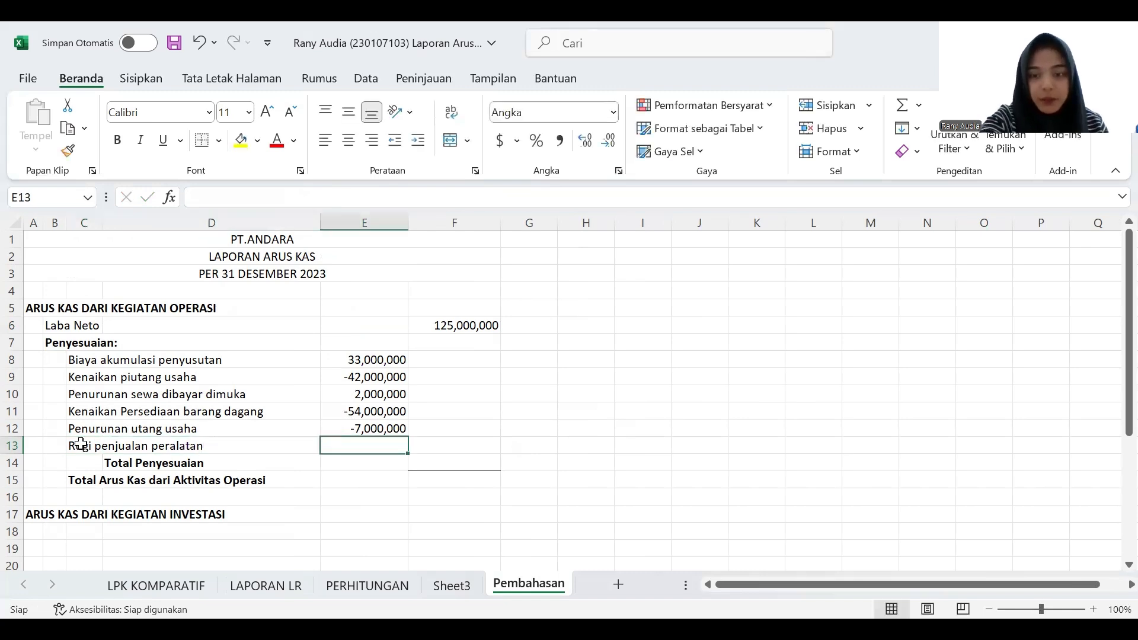
text(2)
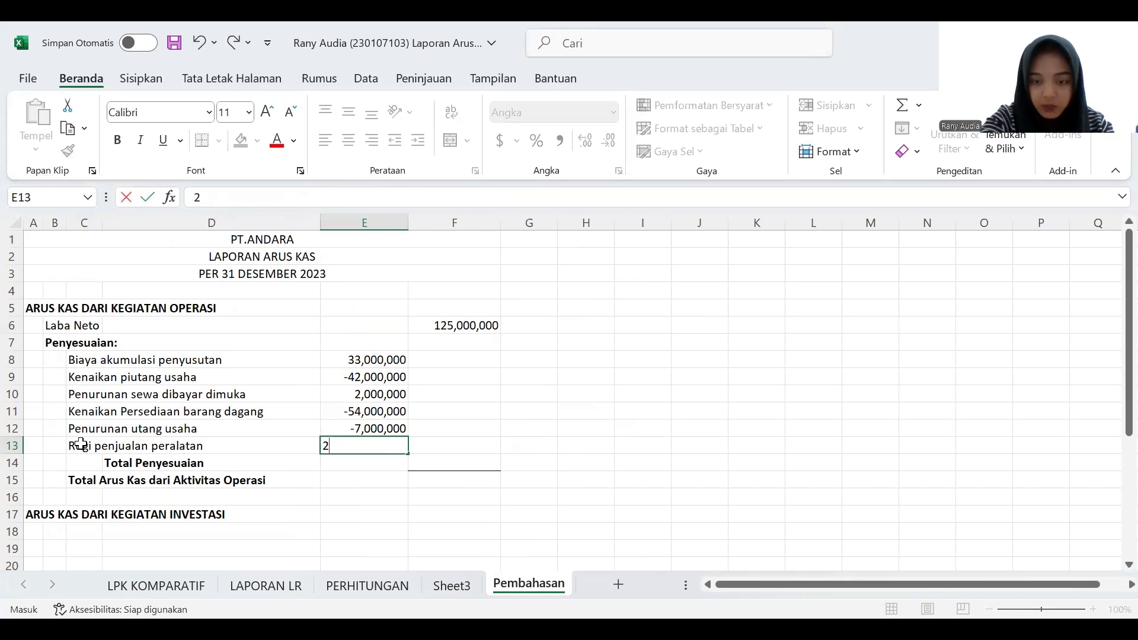
text(000000)
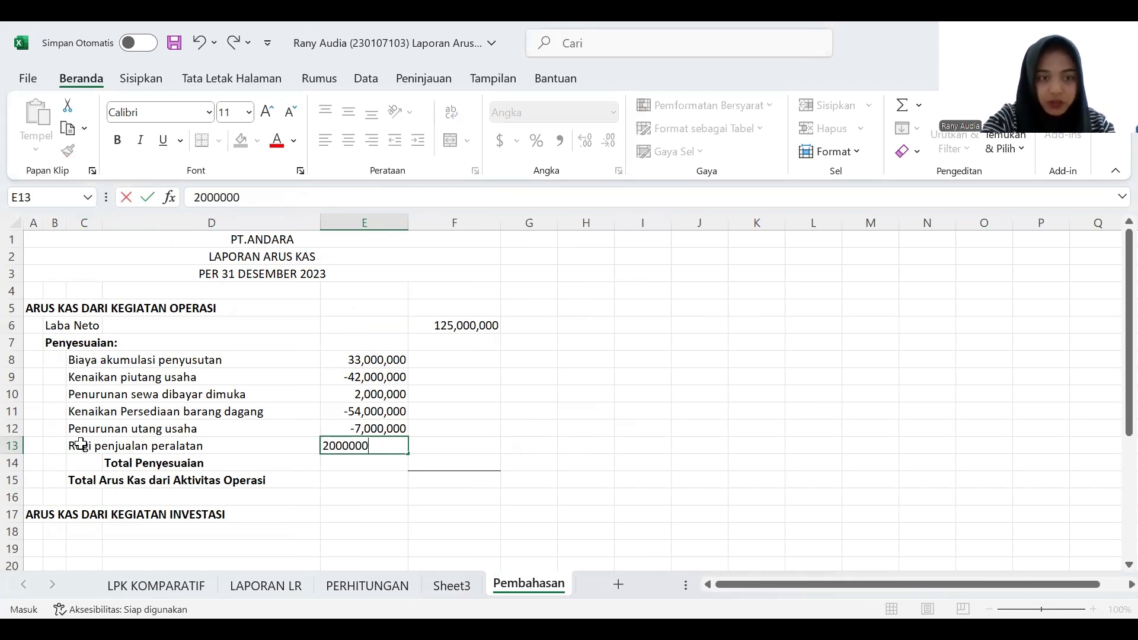
key(Return)
- Calculate Total Penyesuaian in F14 by summing the adjustments in E8:E13
click(475, 462)
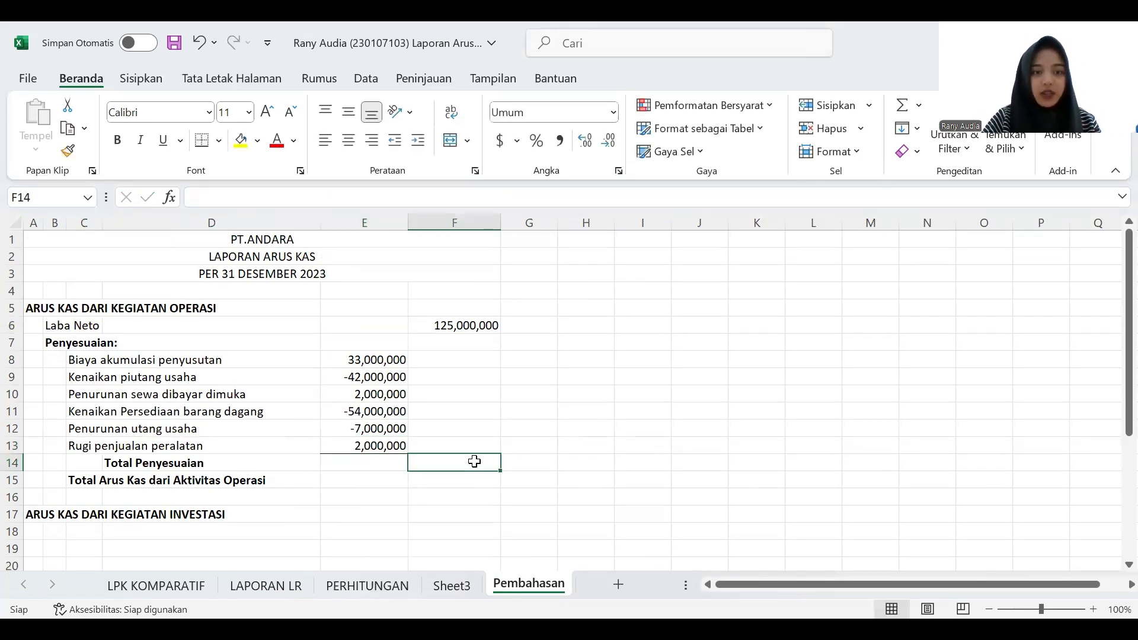
text(=)
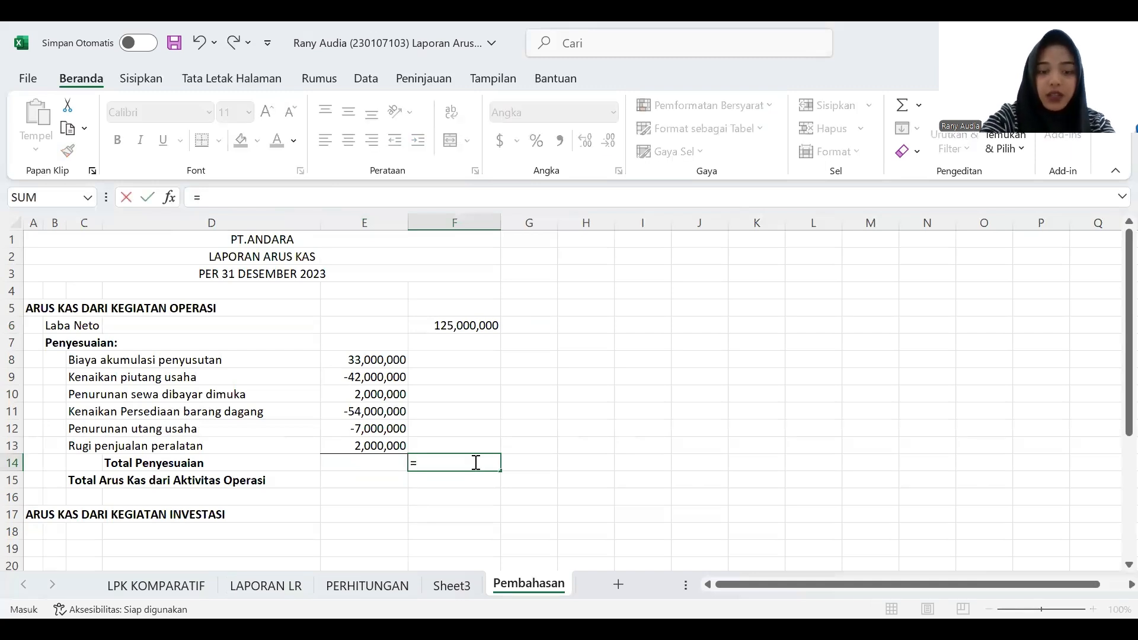
text(sum)
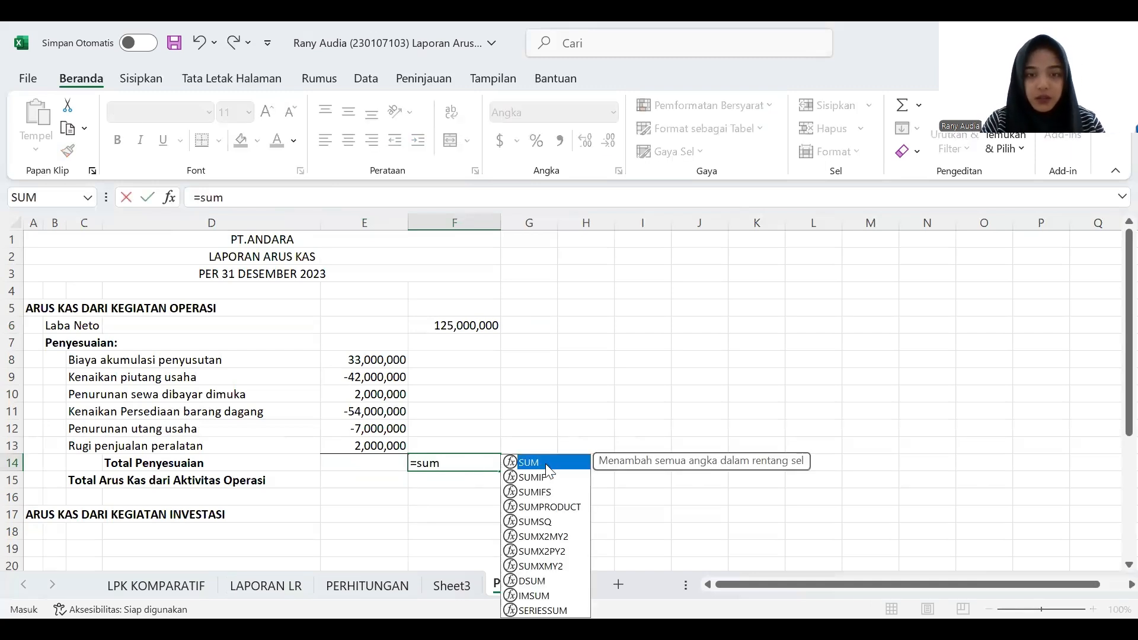
key(Tab)
click(364, 358)
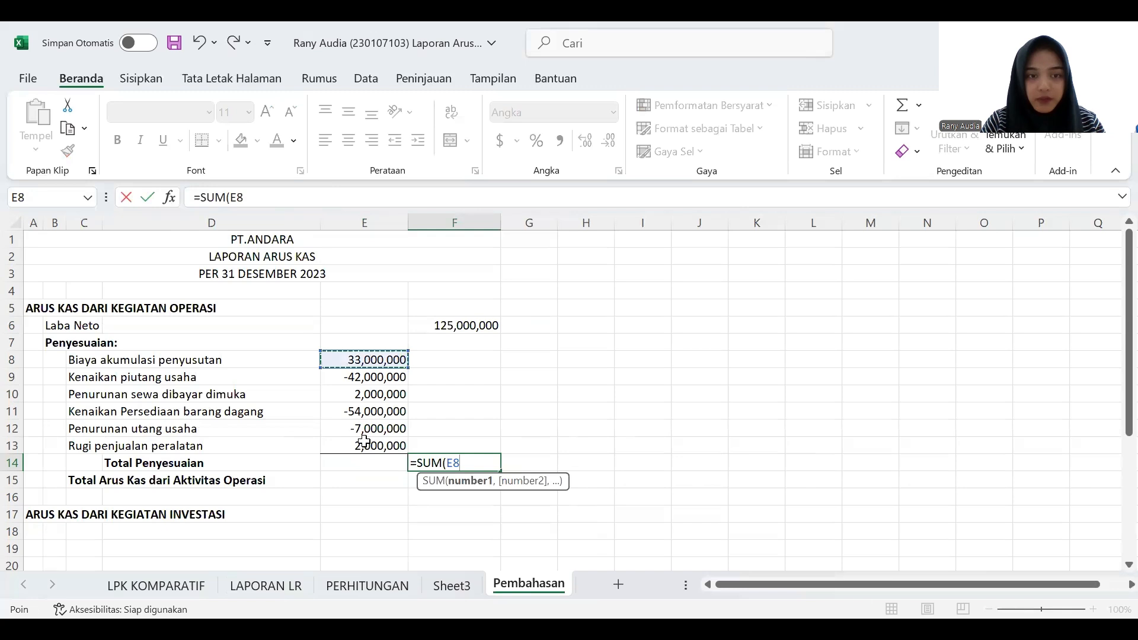
shift+click(354, 446)
key(Return)
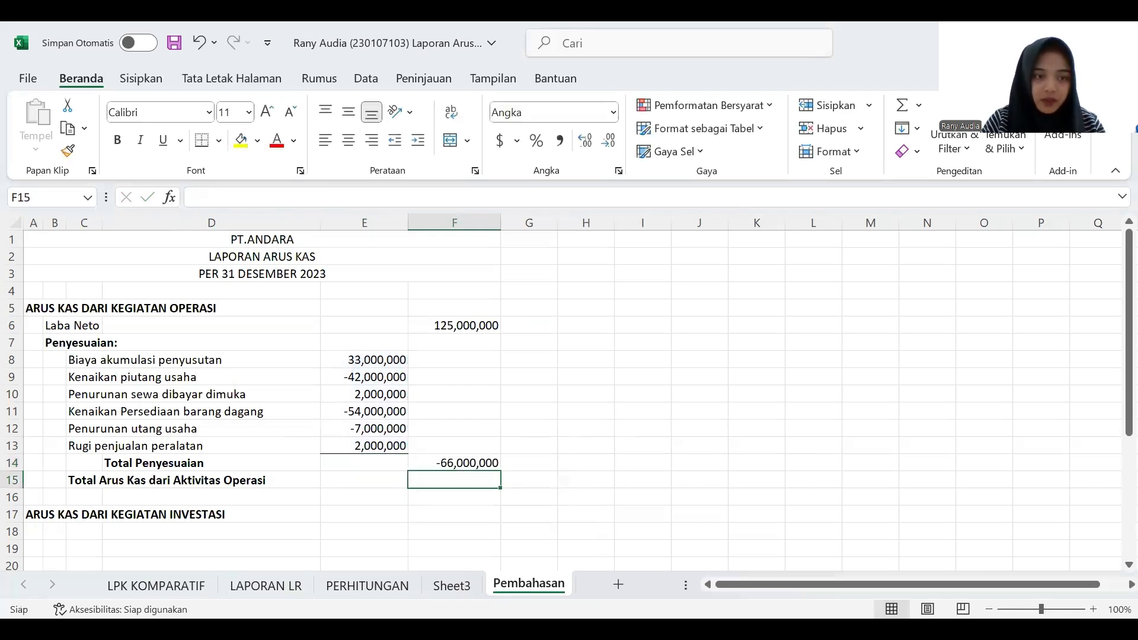
- Calculate Total Arus Kas dari Aktivitas Operasi in F15 by summing F6:F14
click(451, 497)
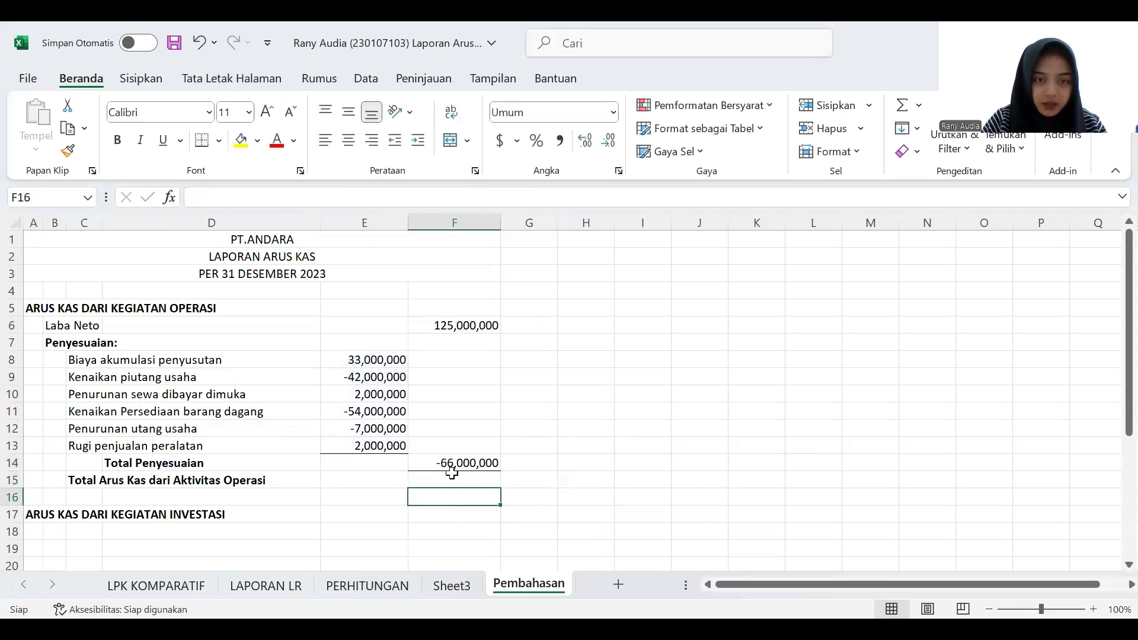
click(454, 464)
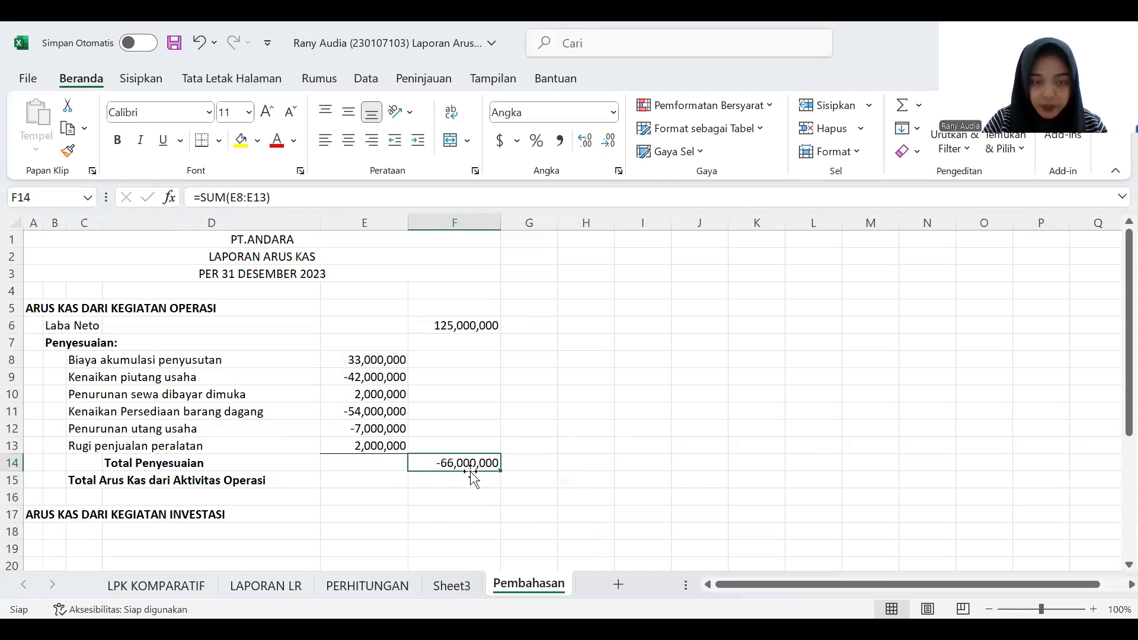
click(470, 478)
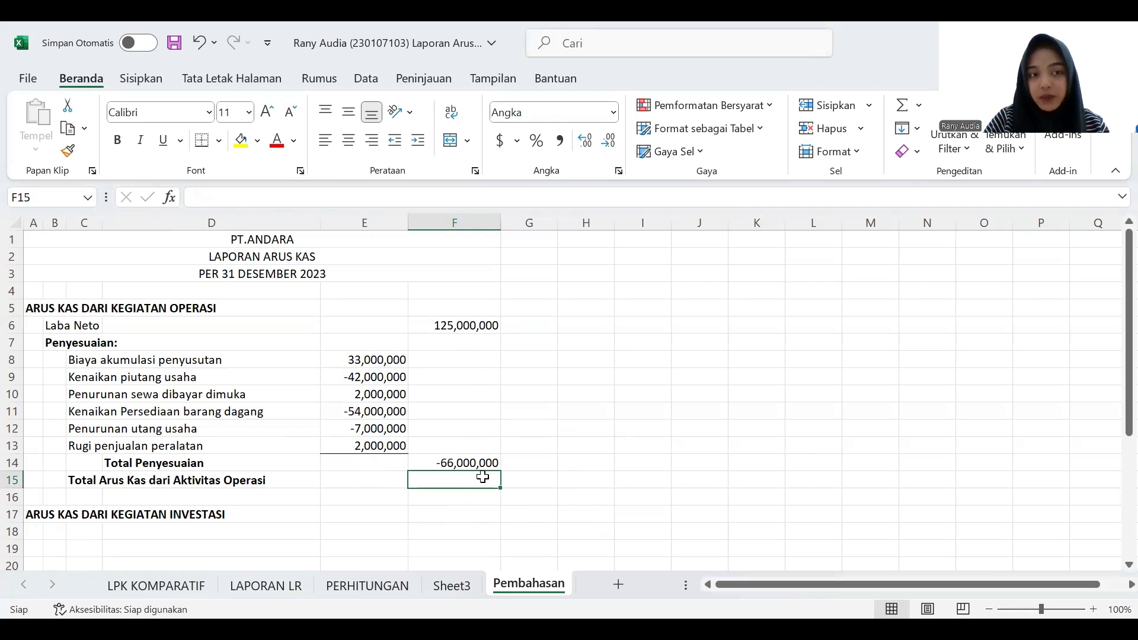
text(=)
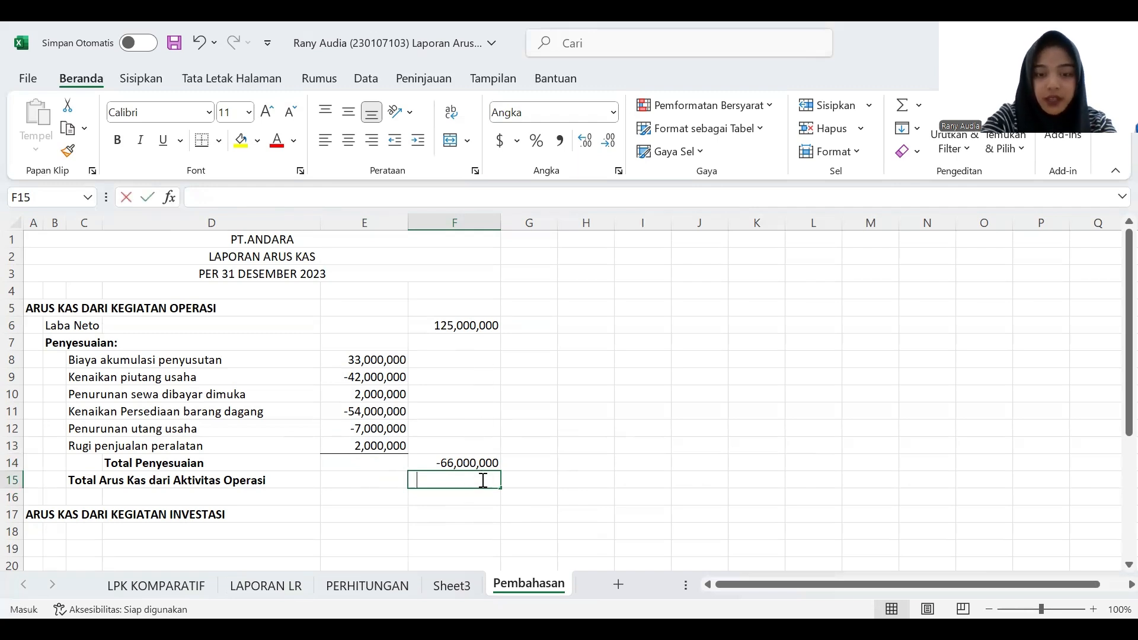
text(sum)
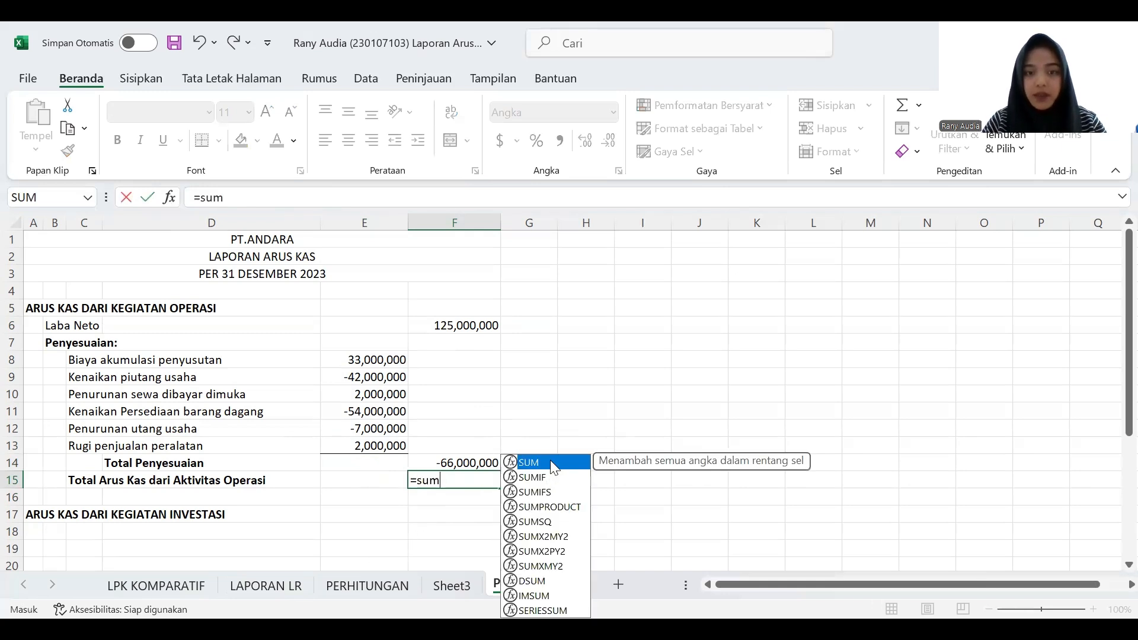
key(Tab)
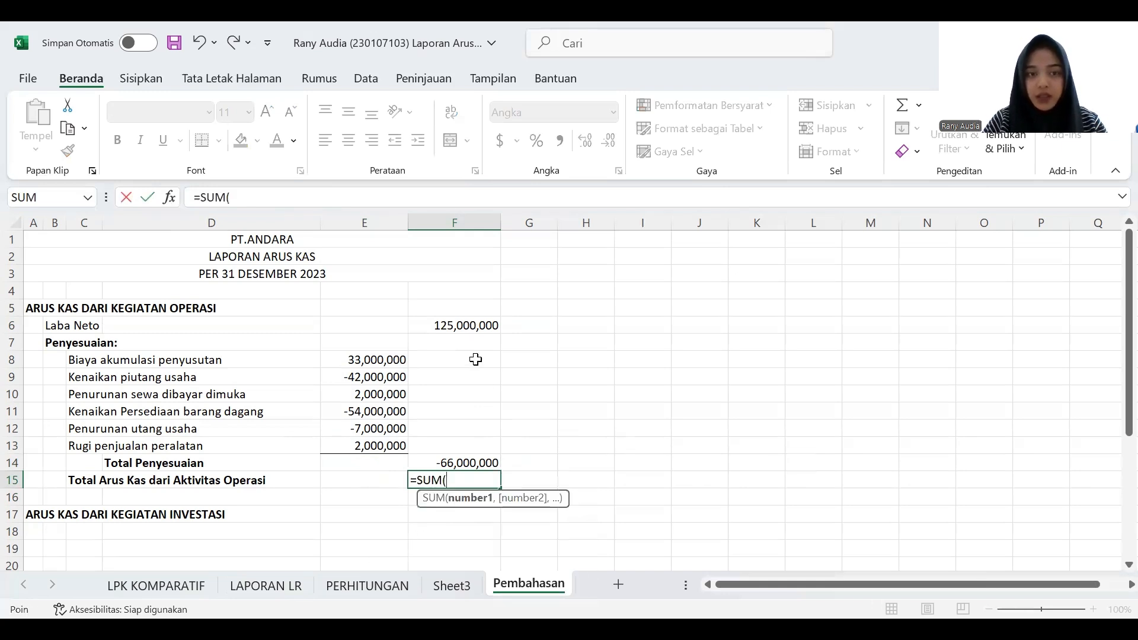
drag(472, 325, 474, 457)
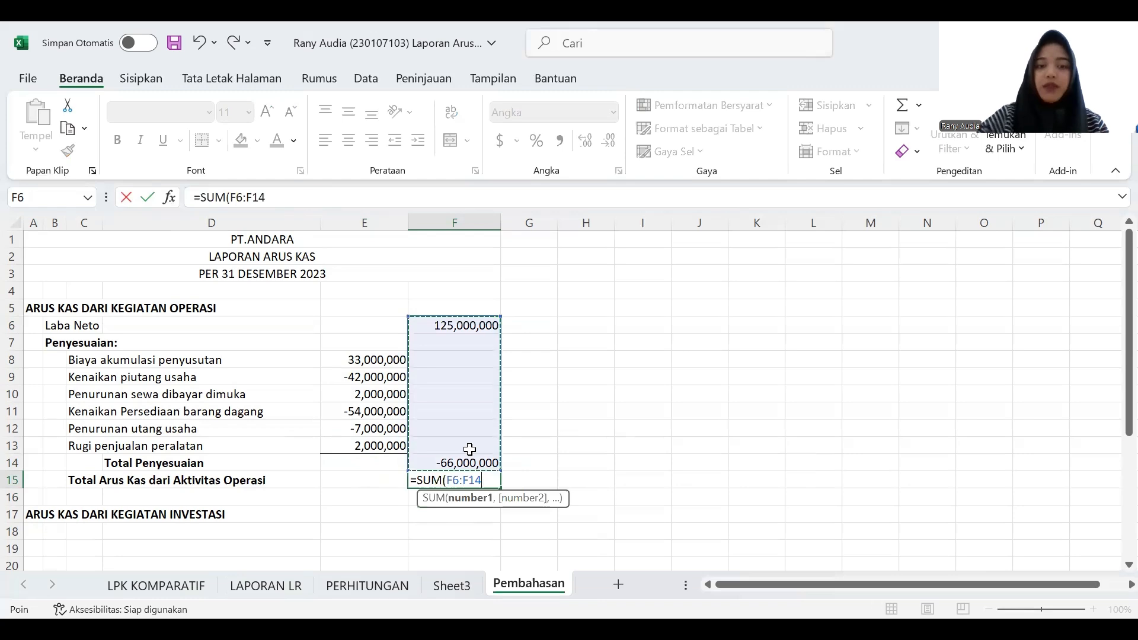
key(Return)
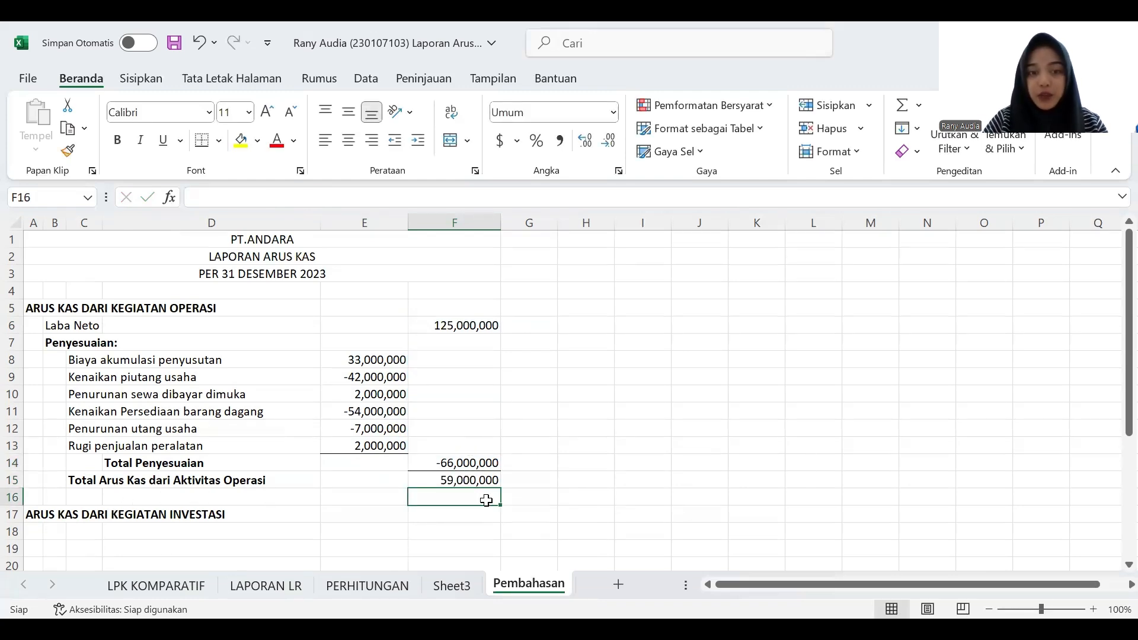
- Examine the Tanah, Bangunan and Peralatan accounts on LPK KOMPARATIF and the change in Tanah for the investing activities section
scroll(485, 500, down, 2)
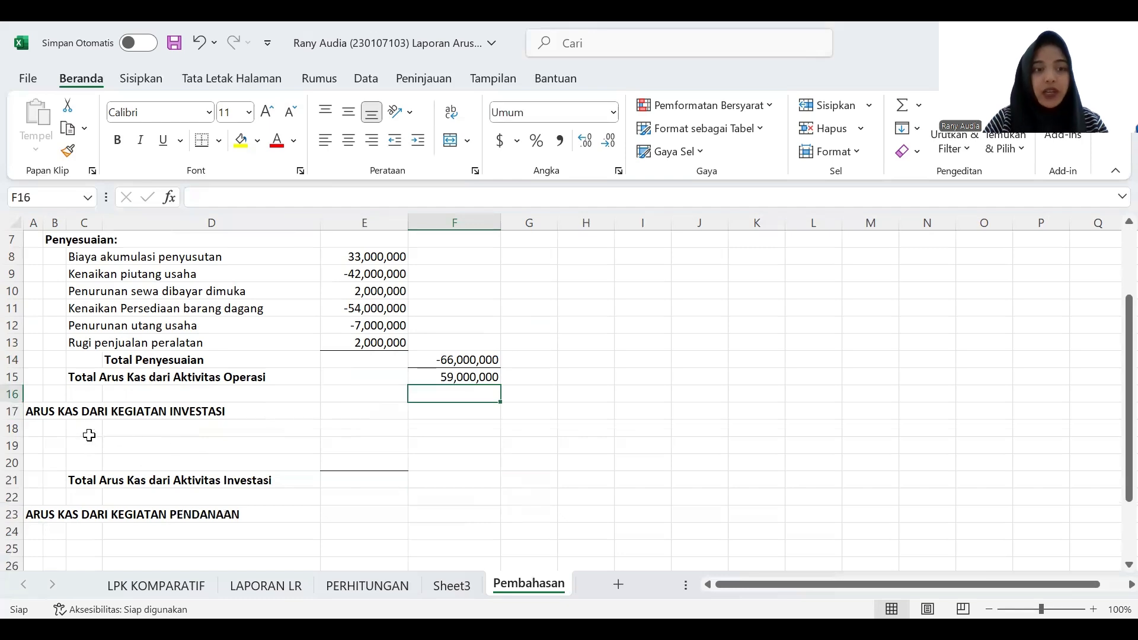
click(89, 435)
scroll(236, 437, down, 1)
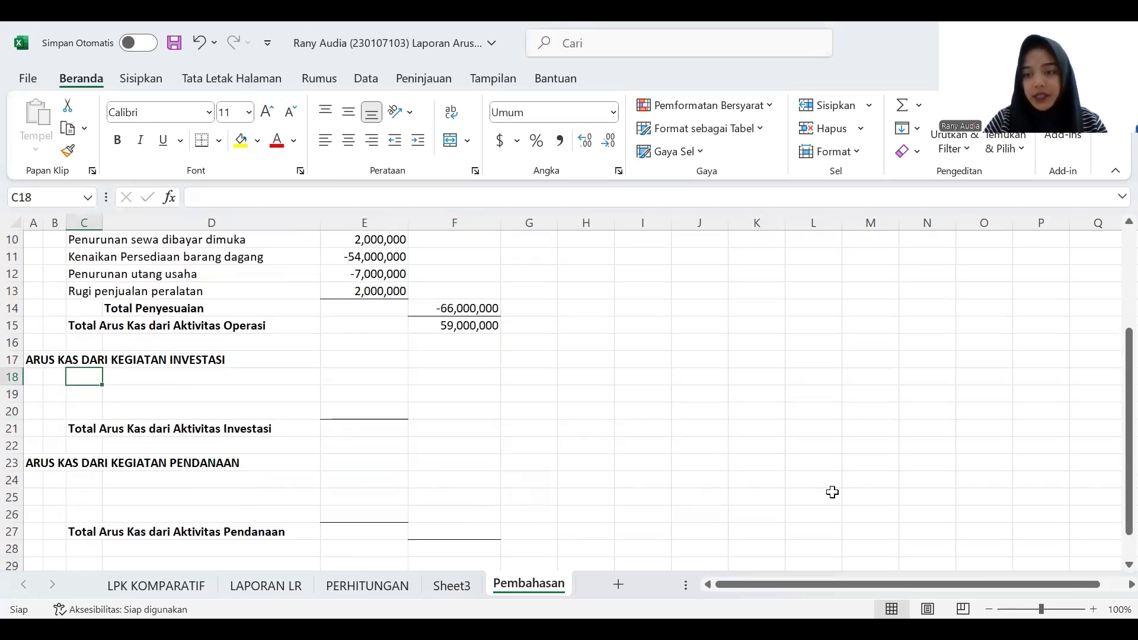
click(1093, 609)
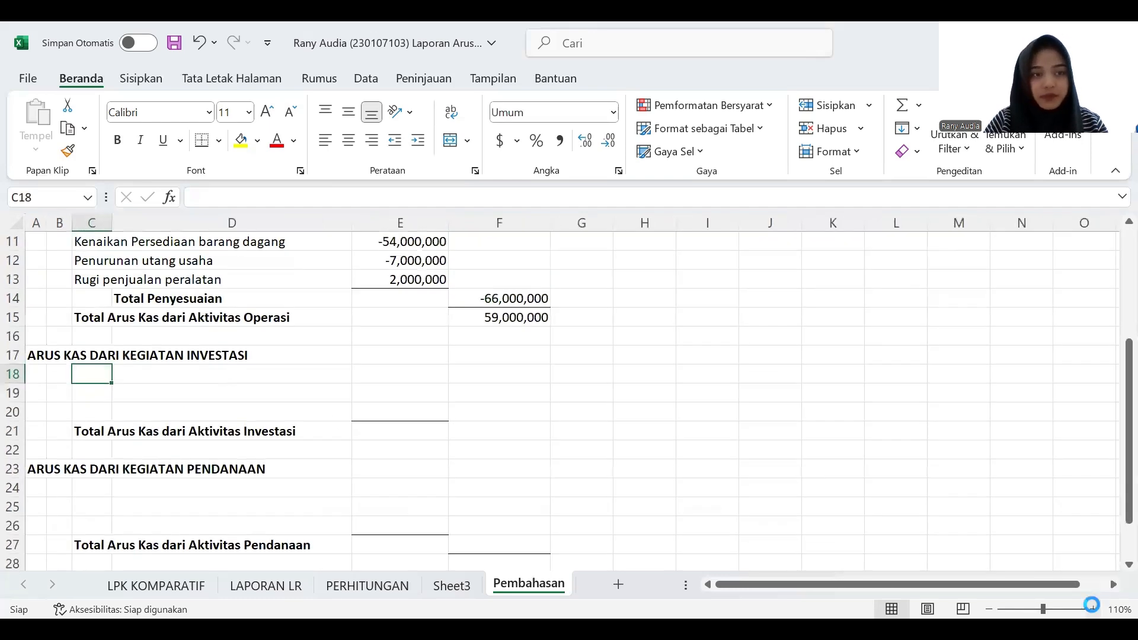
click(1093, 608)
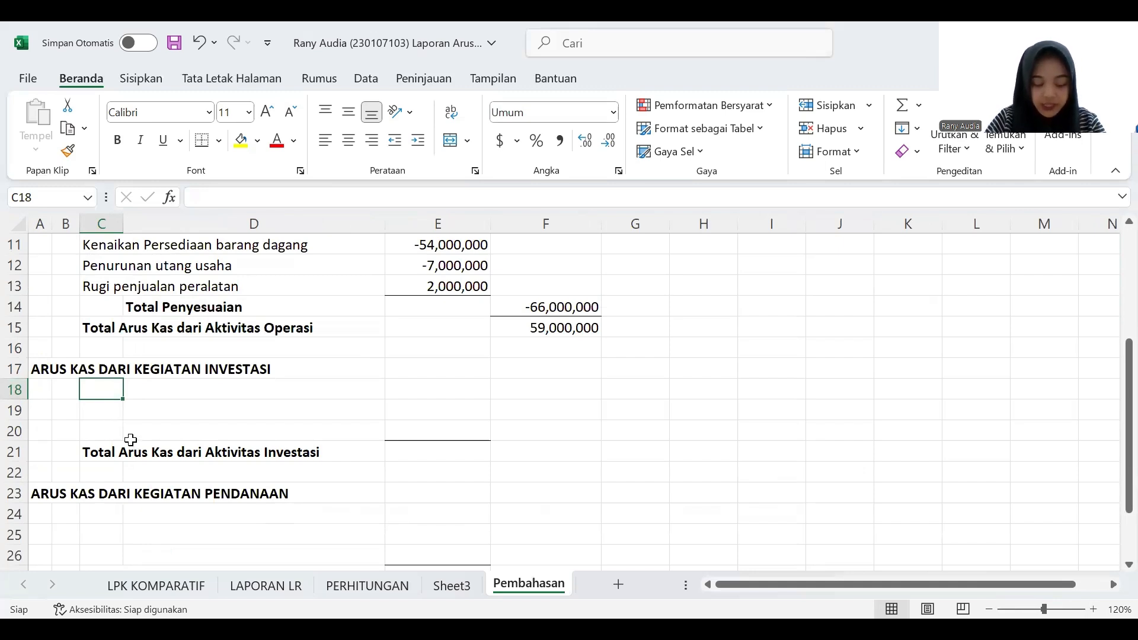
click(195, 587)
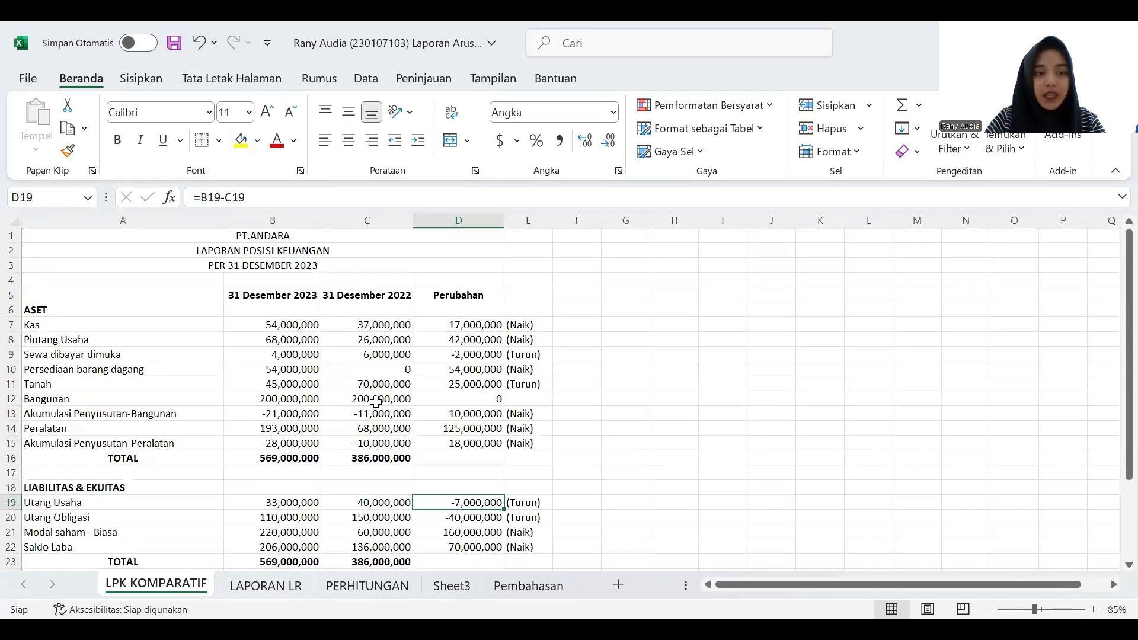
click(99, 384)
click(99, 398)
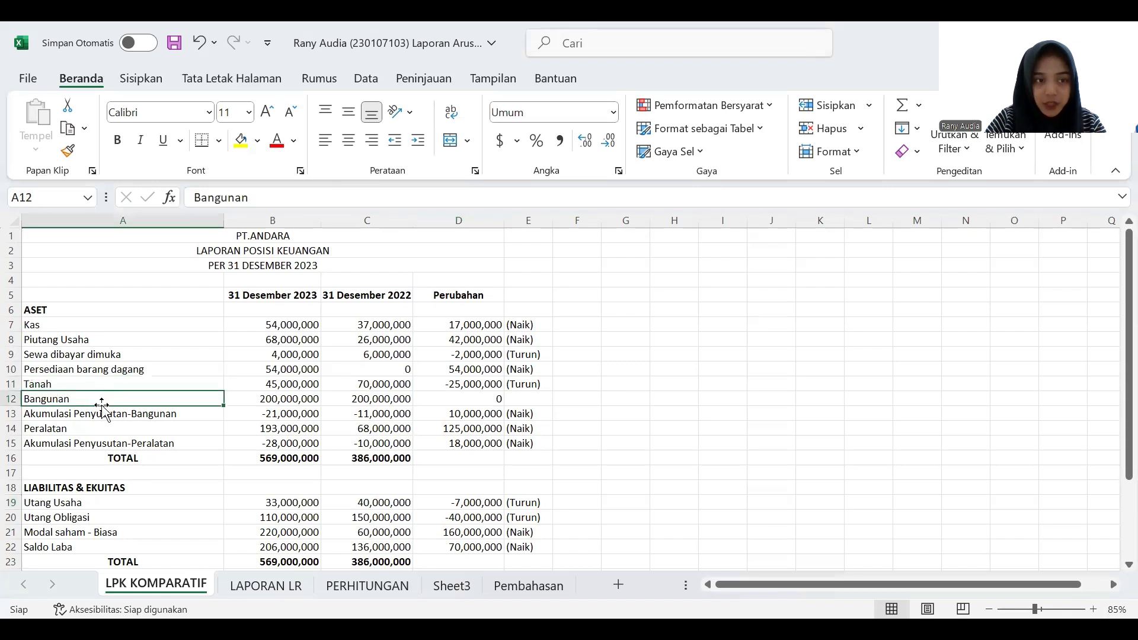
click(112, 429)
click(298, 387)
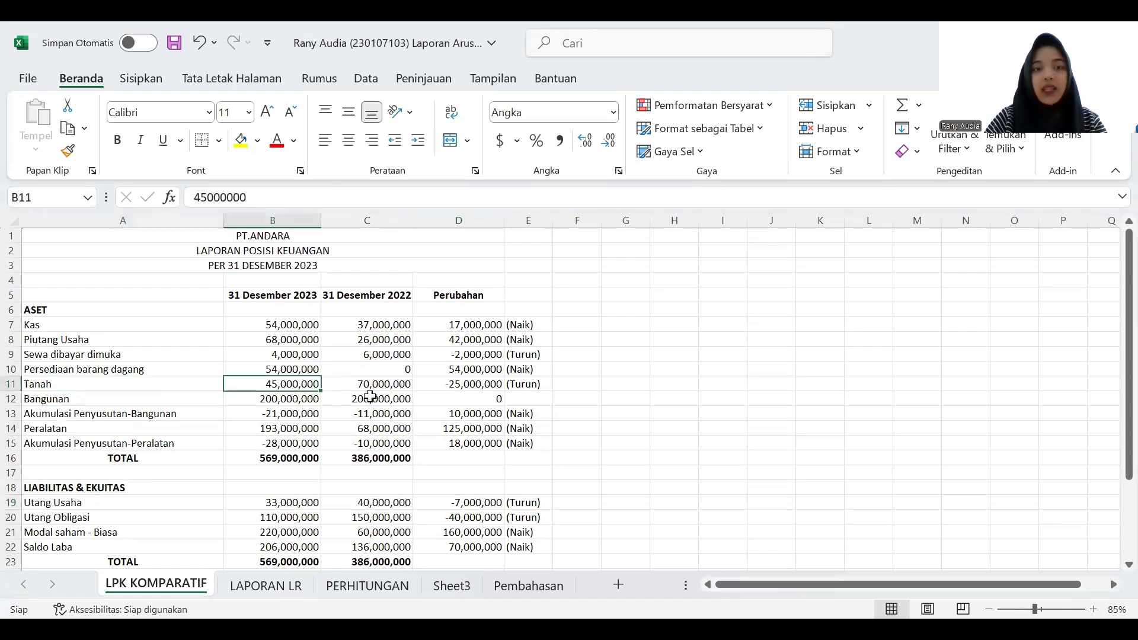
click(516, 385)
click(490, 387)
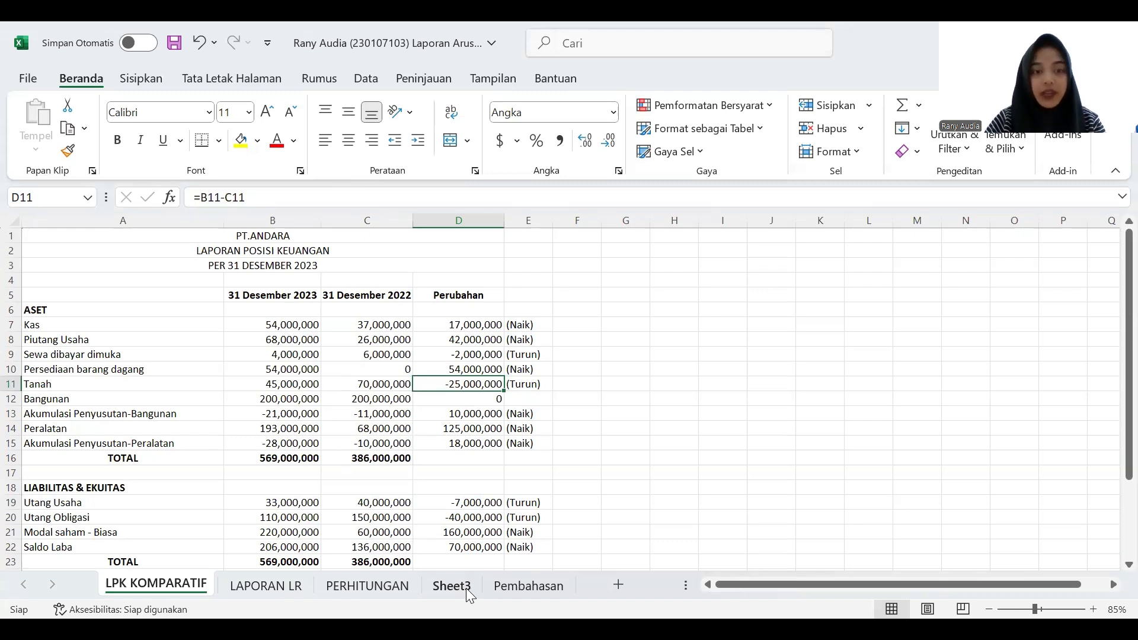
- Enter the label "Penjualan tanah" in C18 of Pembahasan under the investing activities heading
click(509, 587)
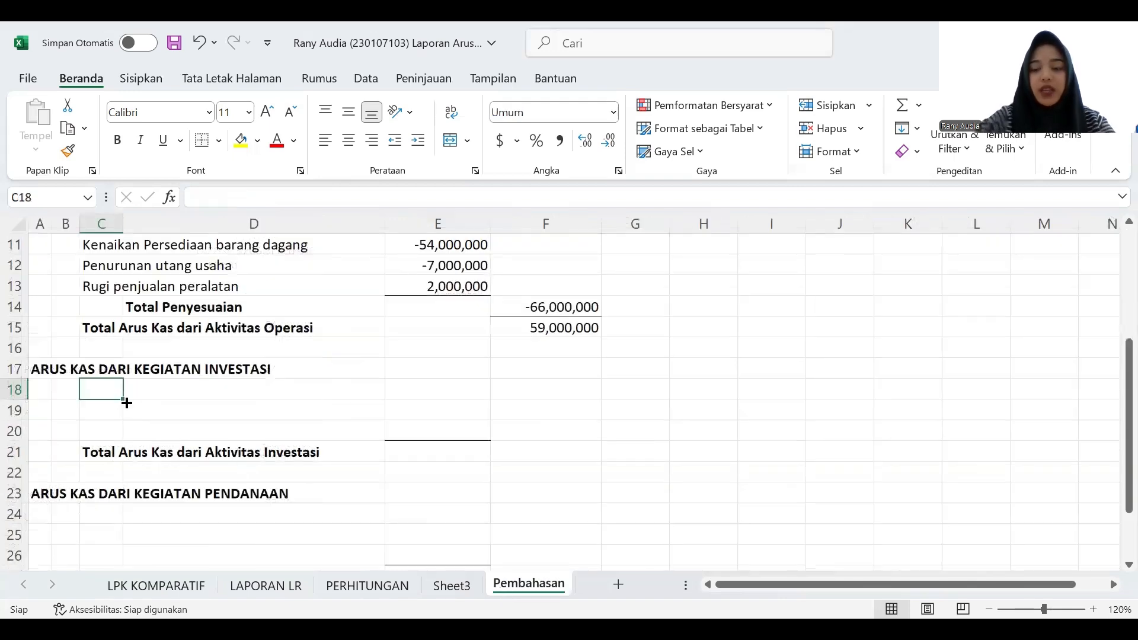
text(Penjualan tanah)
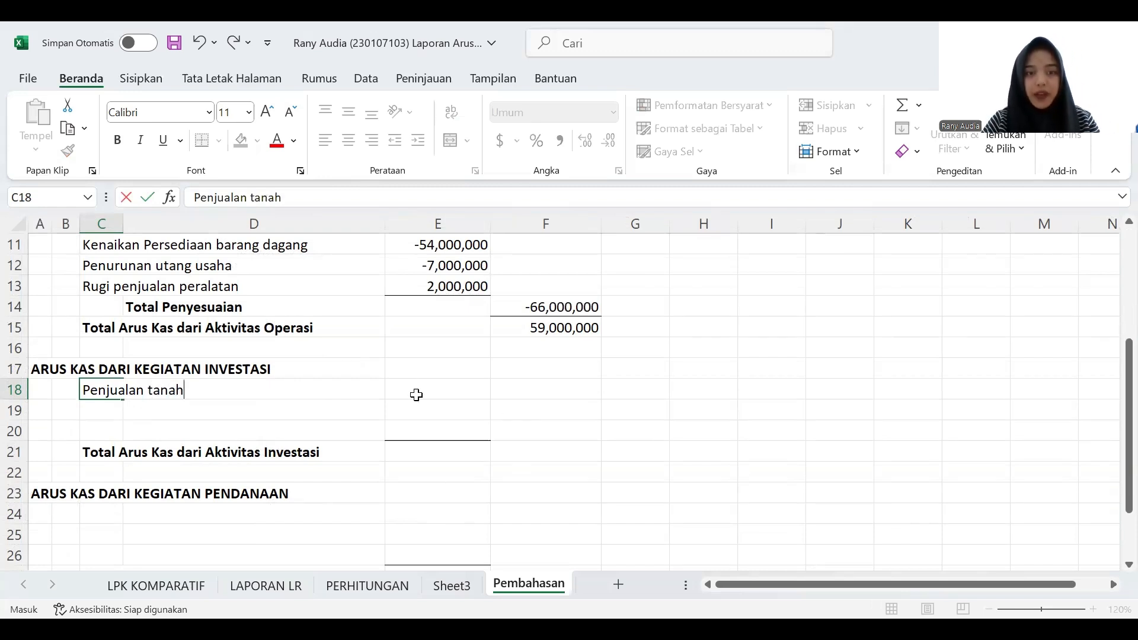
- Enter 25000000 in E18 as the land sale amount, checking the Tanah change on LPK KOMPARATIF
click(425, 388)
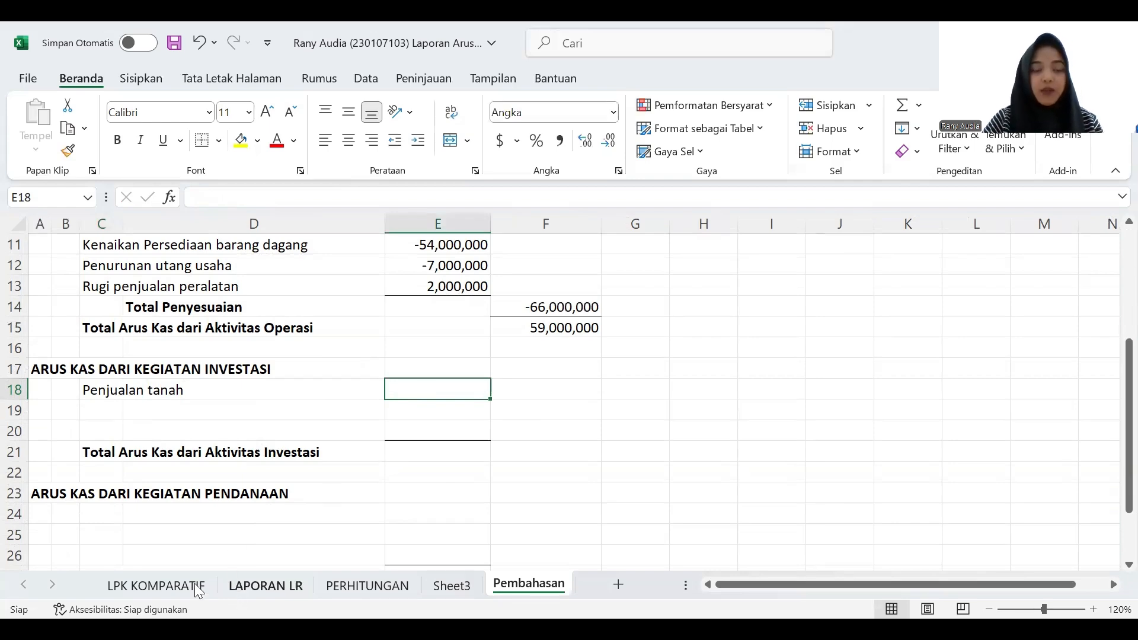
click(168, 586)
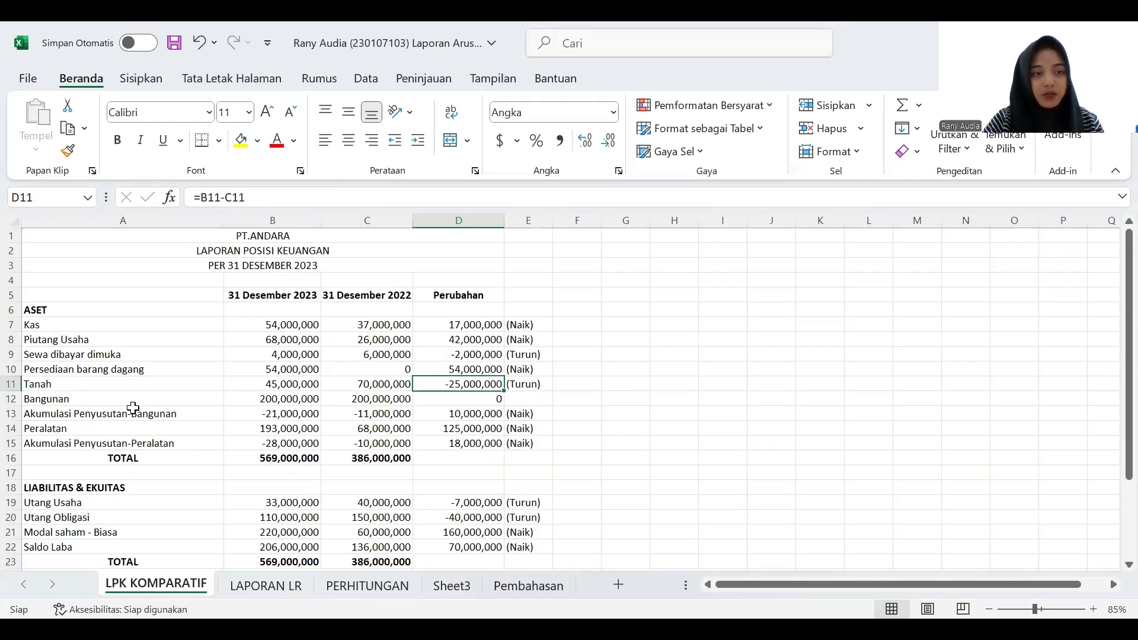
click(515, 587)
text(2)
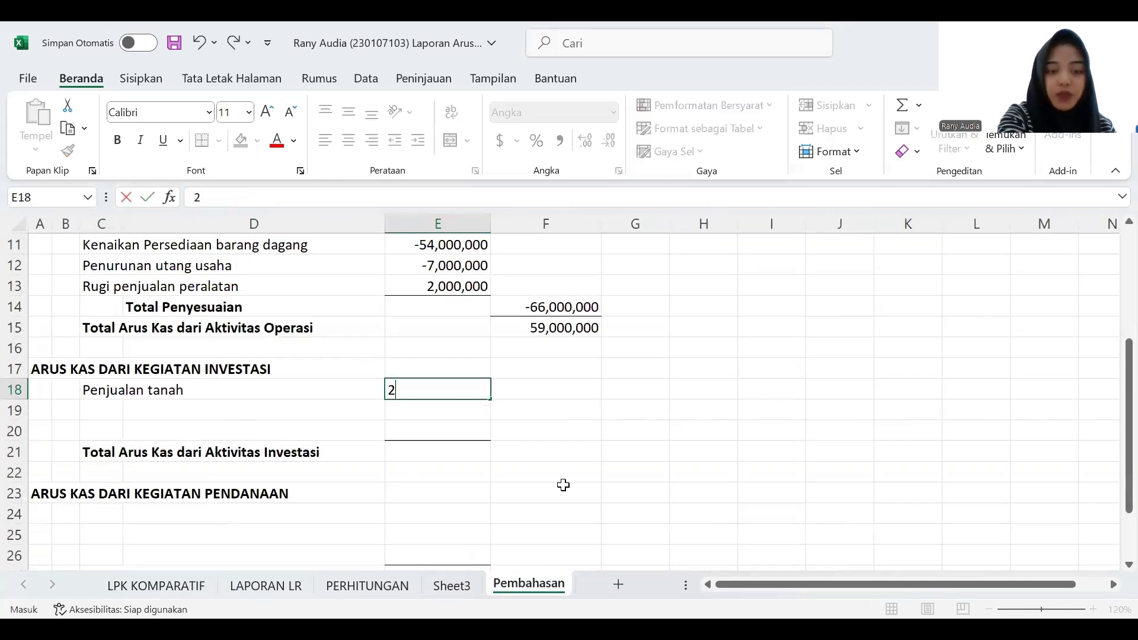
text(5,000,000)
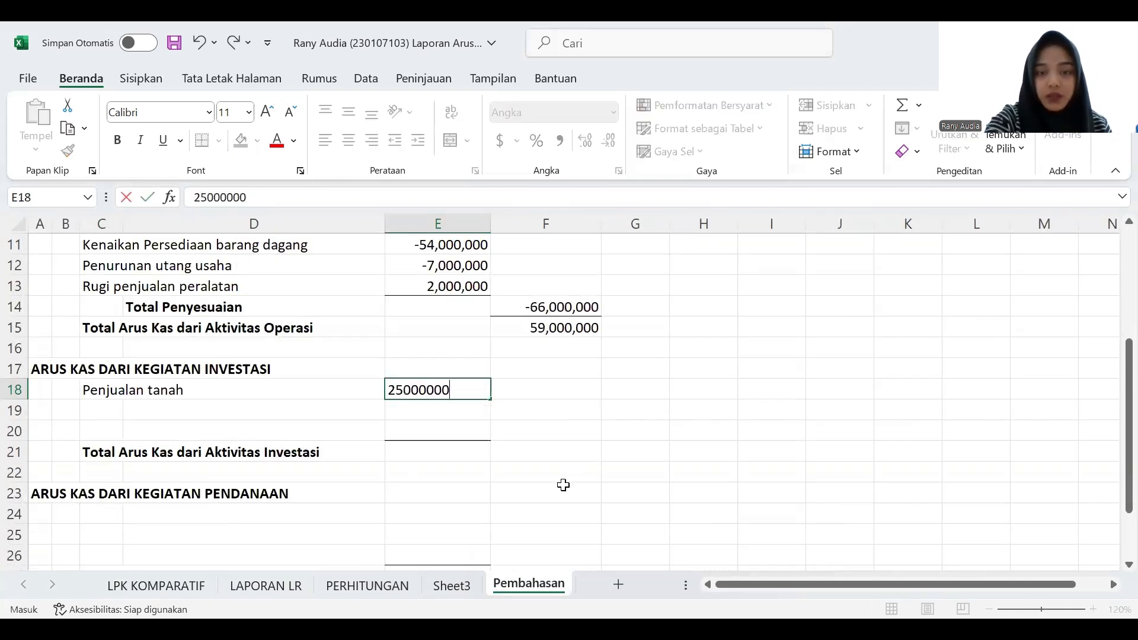
key(Return)
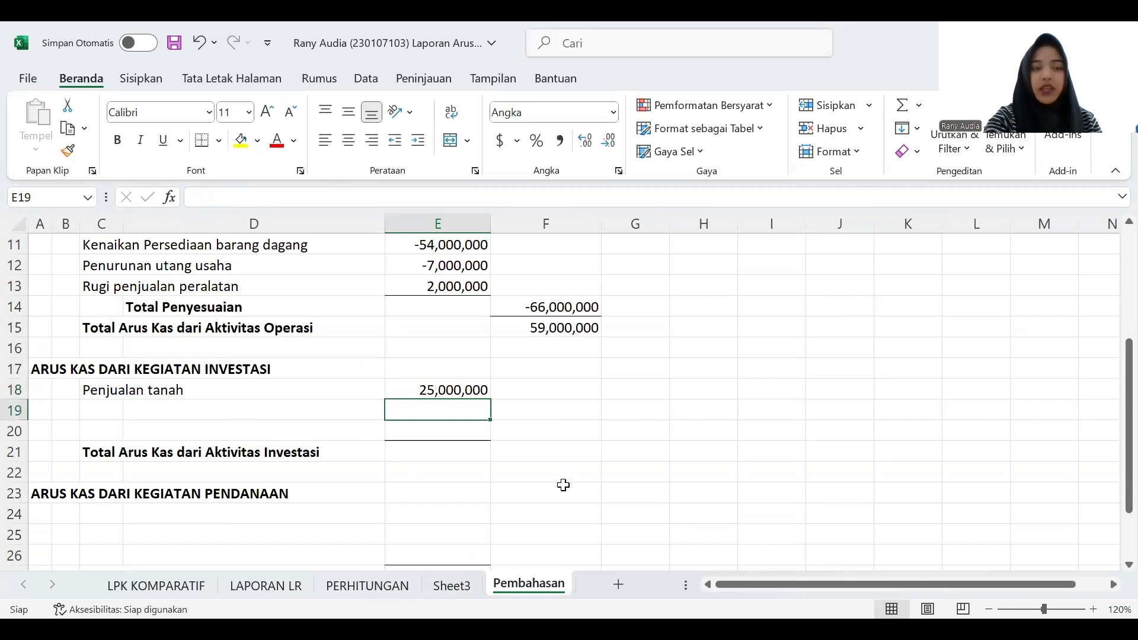
- Check LPK KOMPARATIF and the additional information on LAPORAN LR, and enter the label "Pembelian peralatan" in C19 of Pembahasan
key(Left)
key(Left)
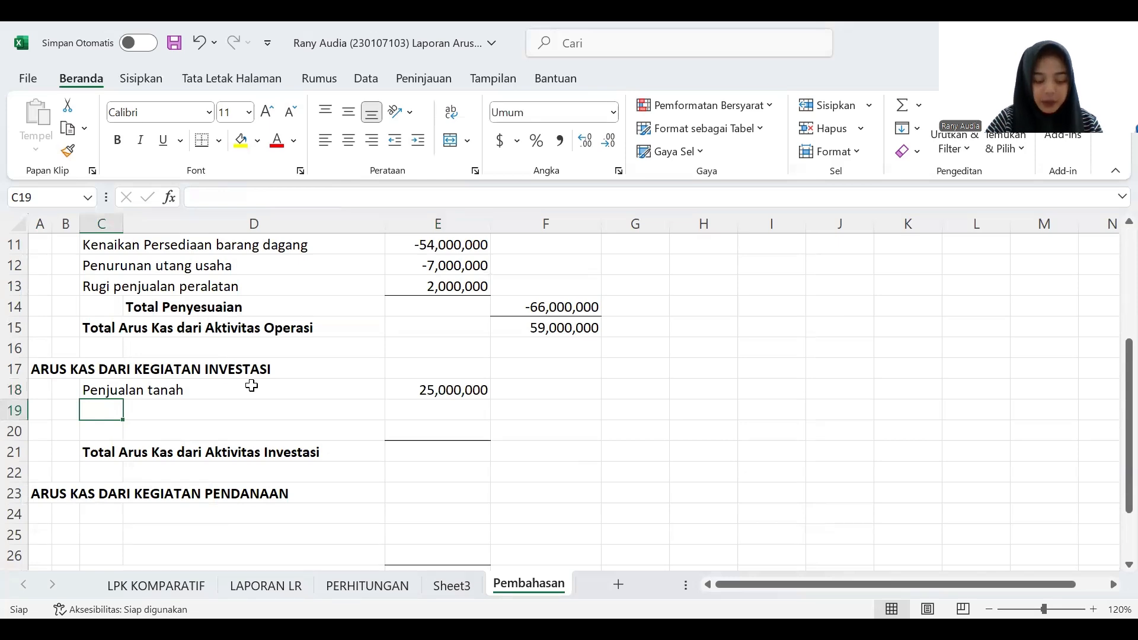
click(134, 586)
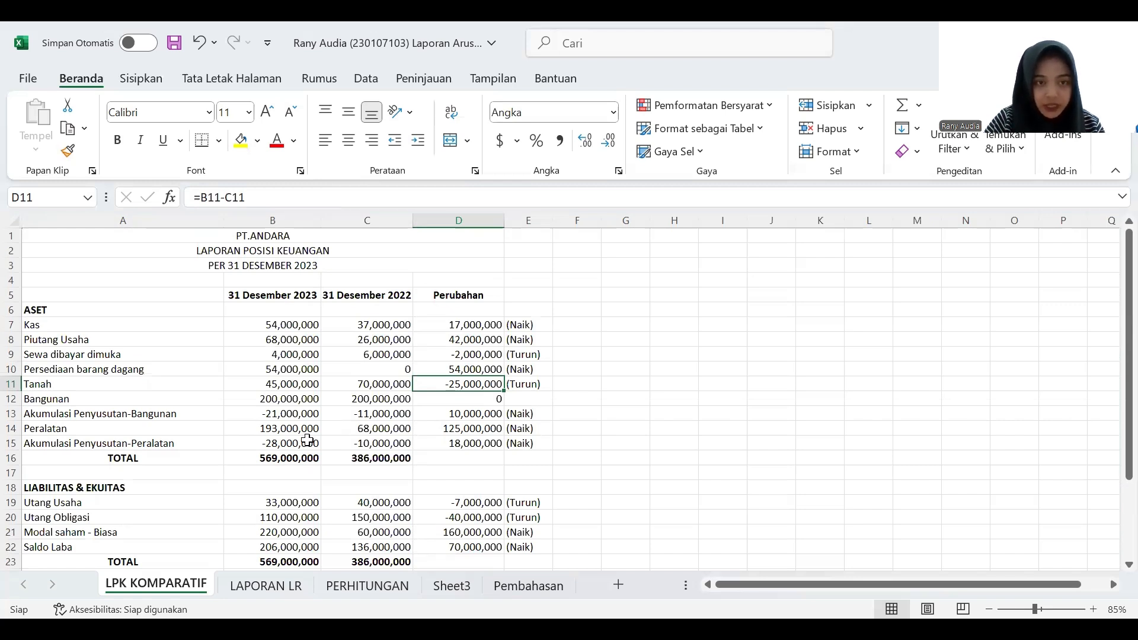
scroll(386, 522, down, 1)
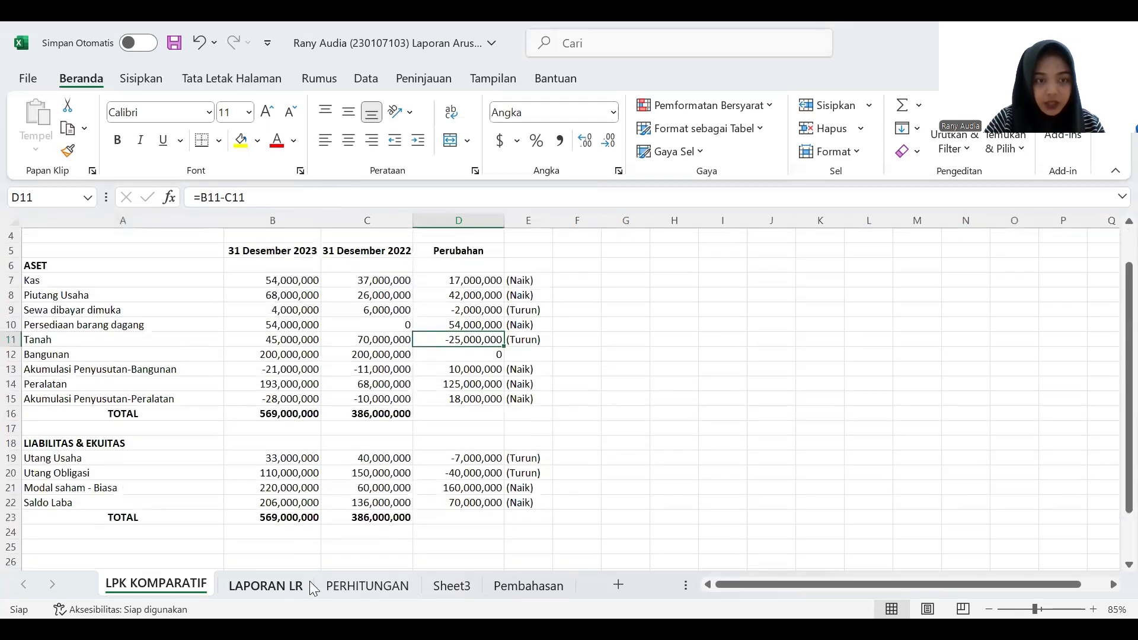
click(266, 586)
scroll(269, 531, down, 1)
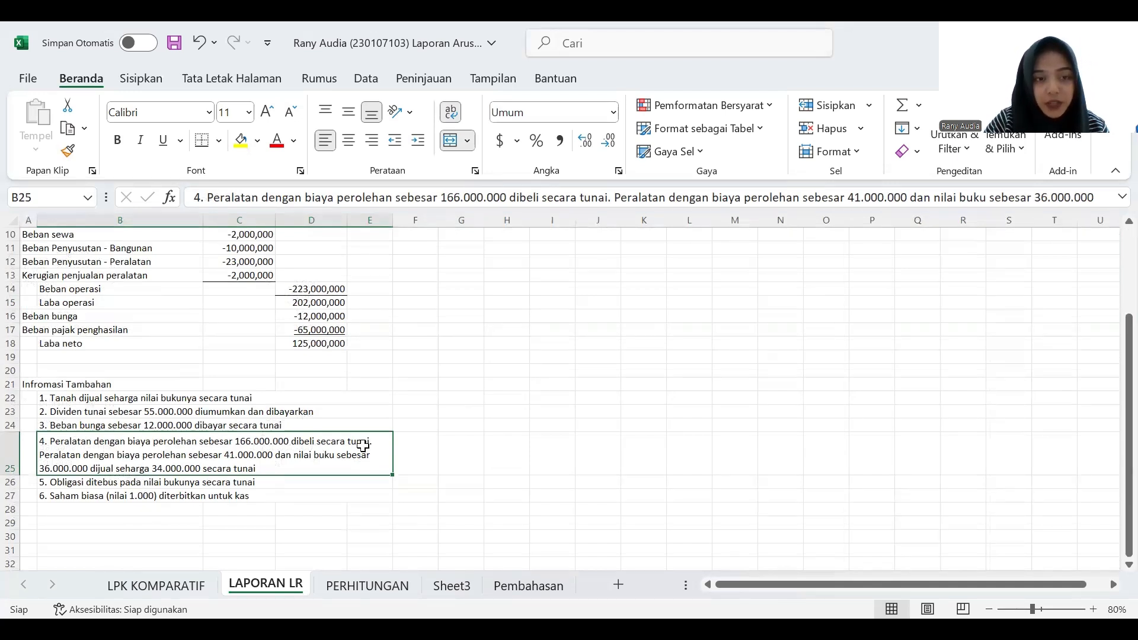
click(517, 583)
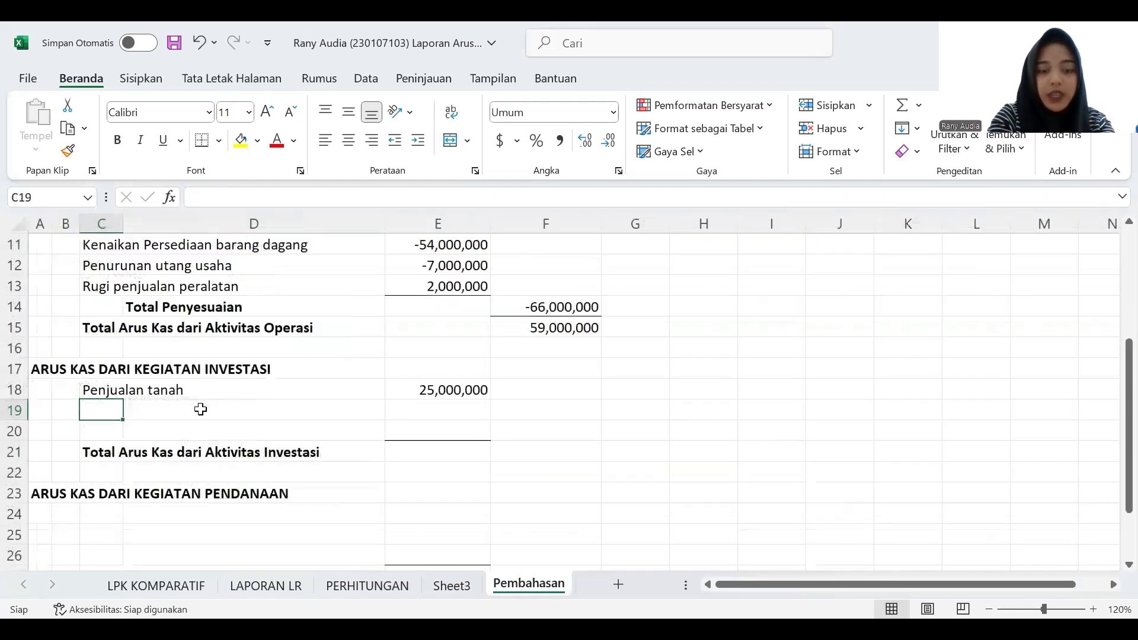
text(Pembelian peralatan)
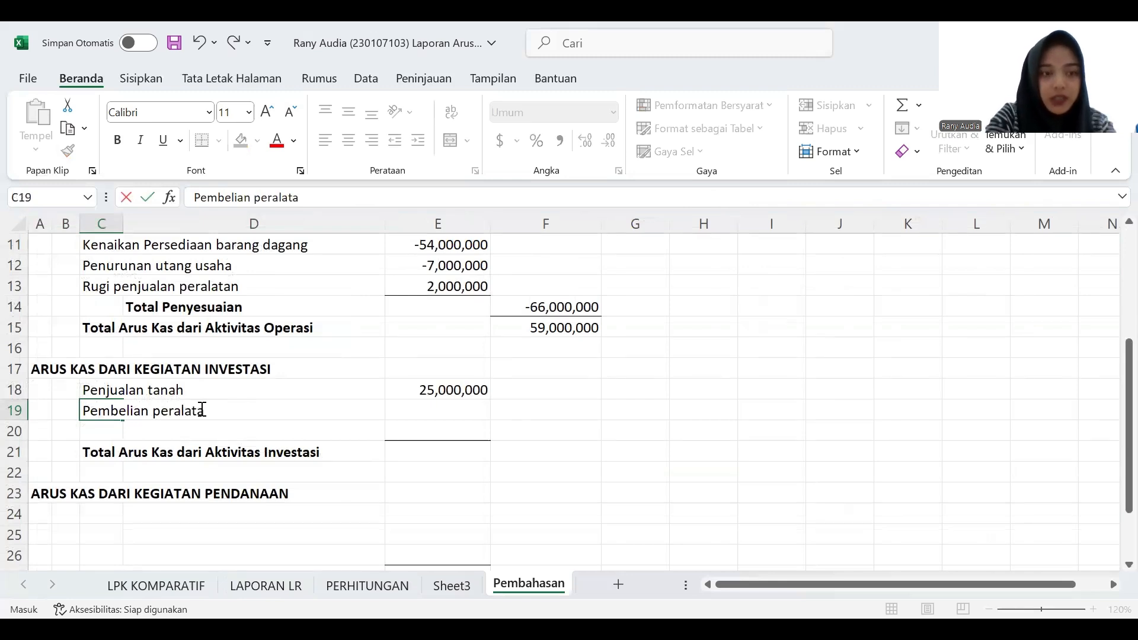
- Enter 166000000 in E19 as the equipment purchase amount, taken from the additional information on LAPORAN LR
click(417, 403)
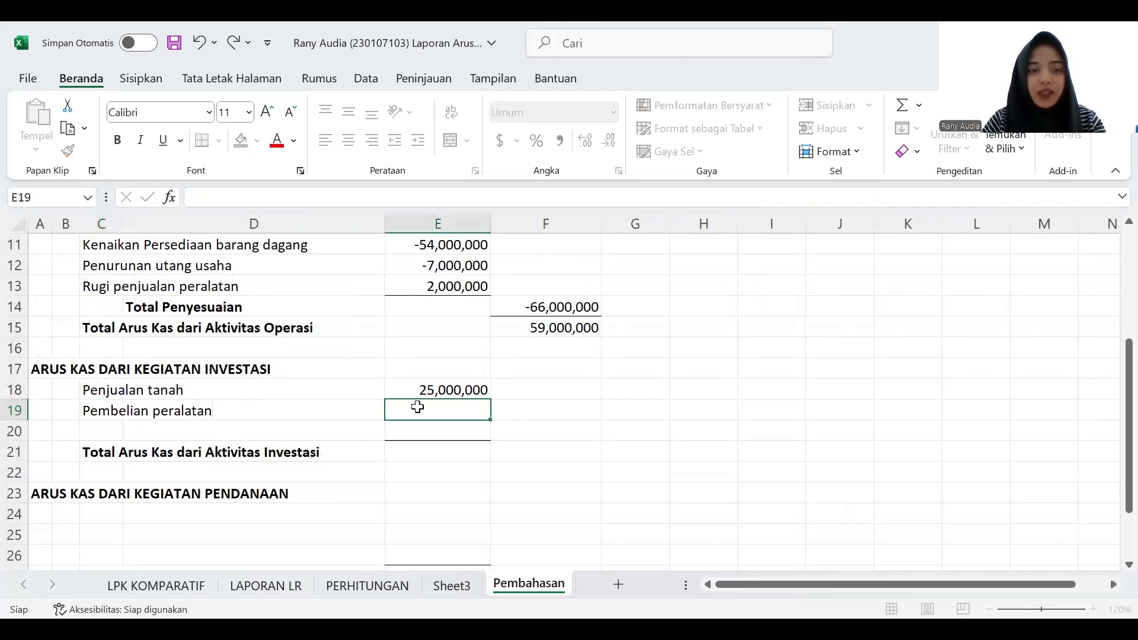
click(248, 587)
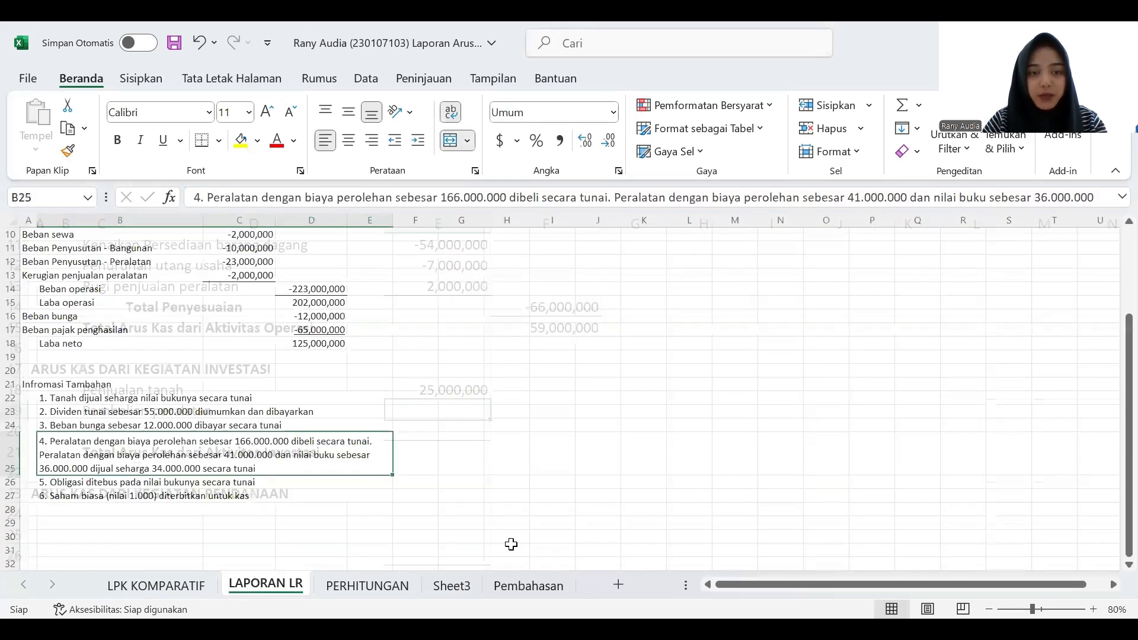
click(541, 586)
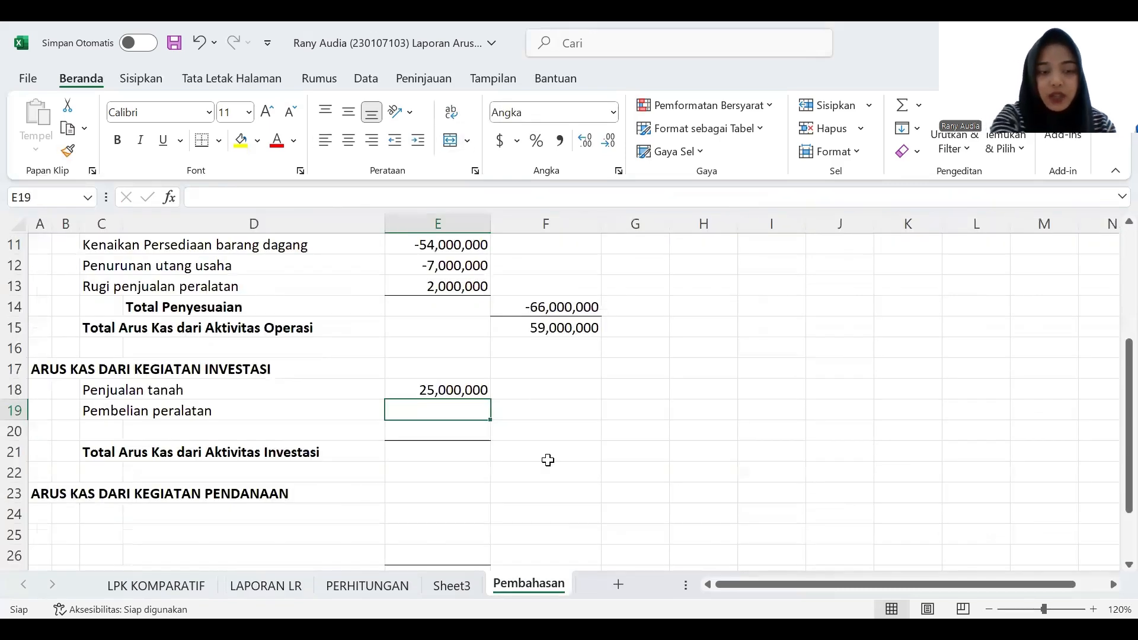
text(166000000)
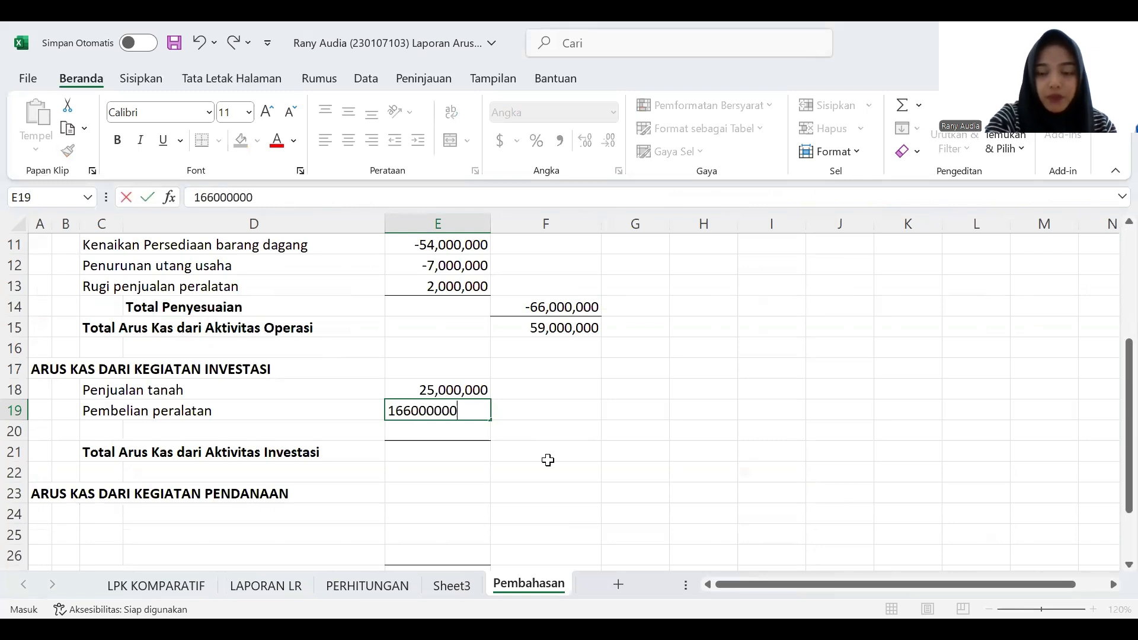
key(Return)
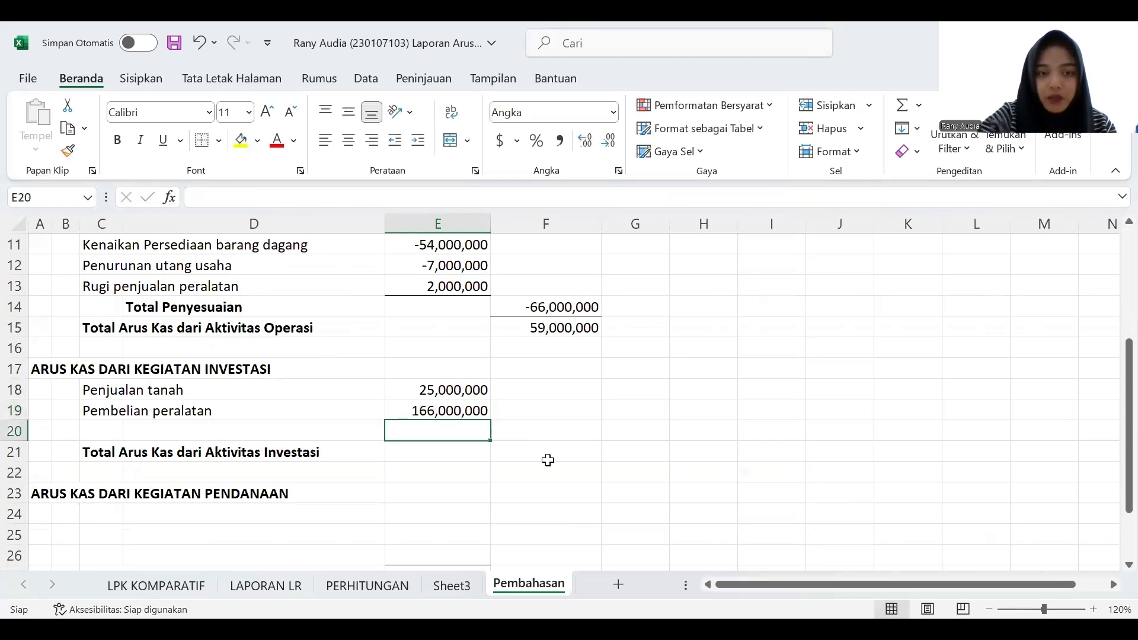
click(404, 410)
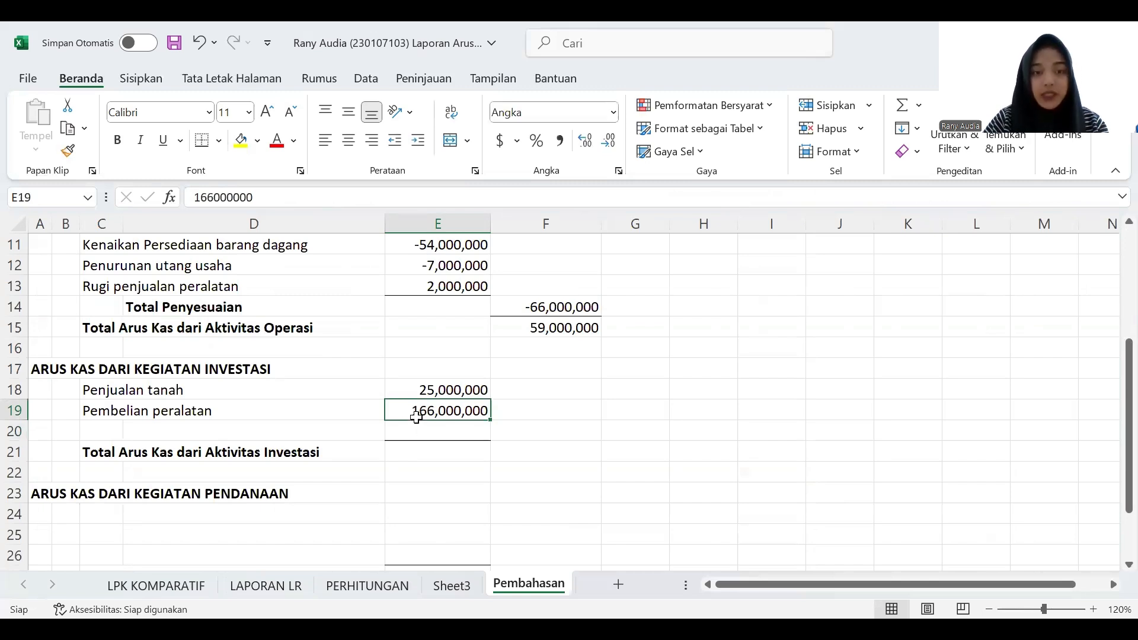
- Change the equipment purchase amount in E19 to an outflow by entering it as (166000000)
double_click(419, 411)
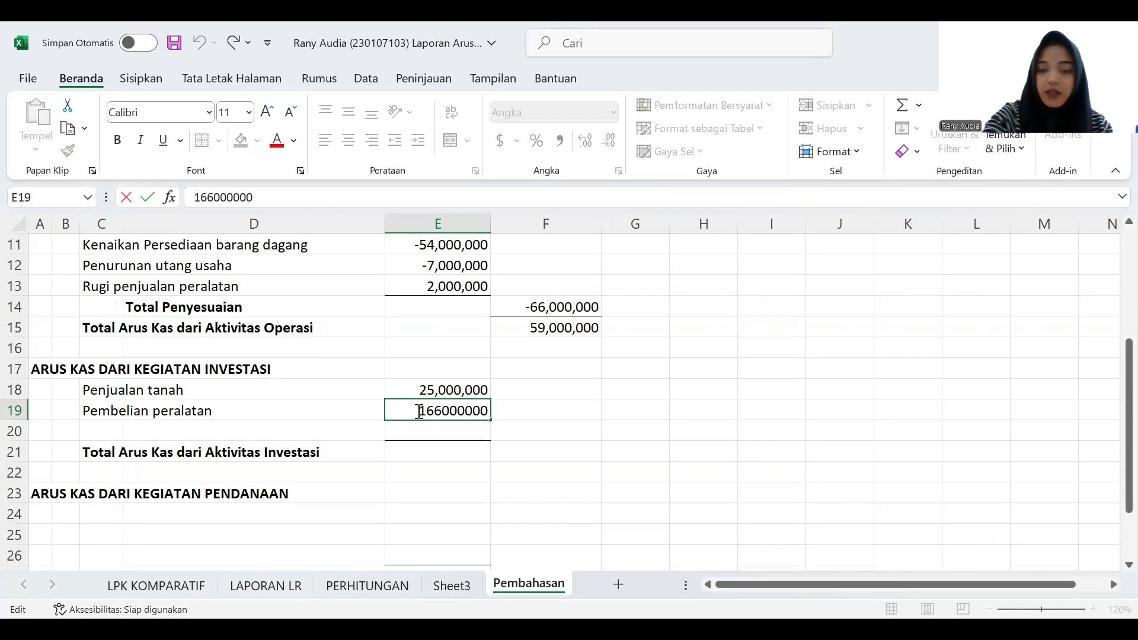
text(()
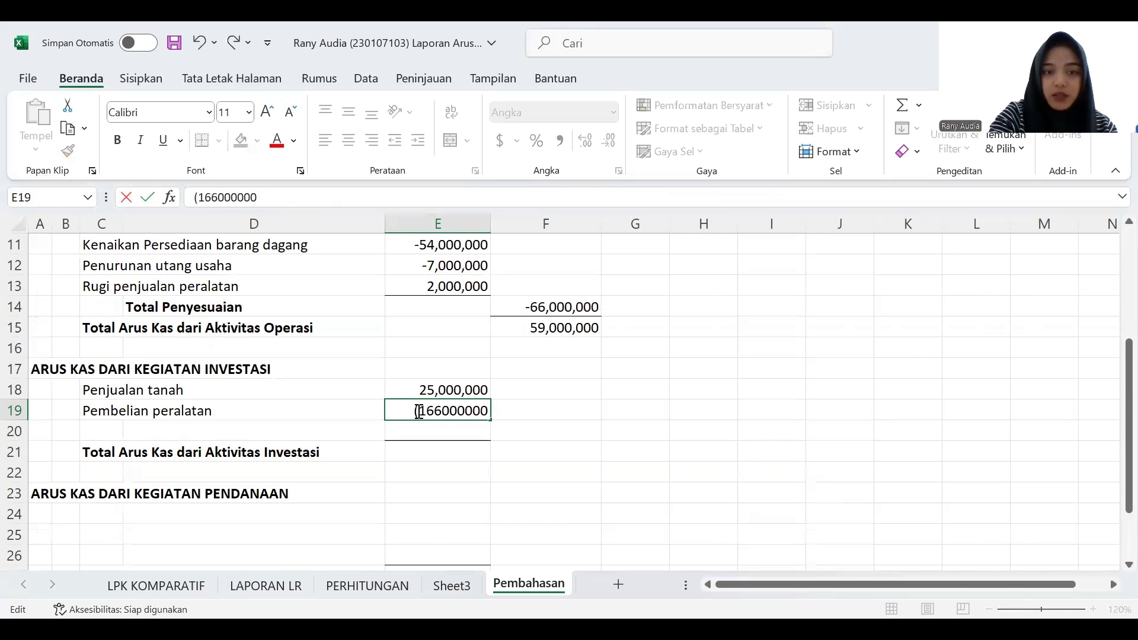
key(End)
text())
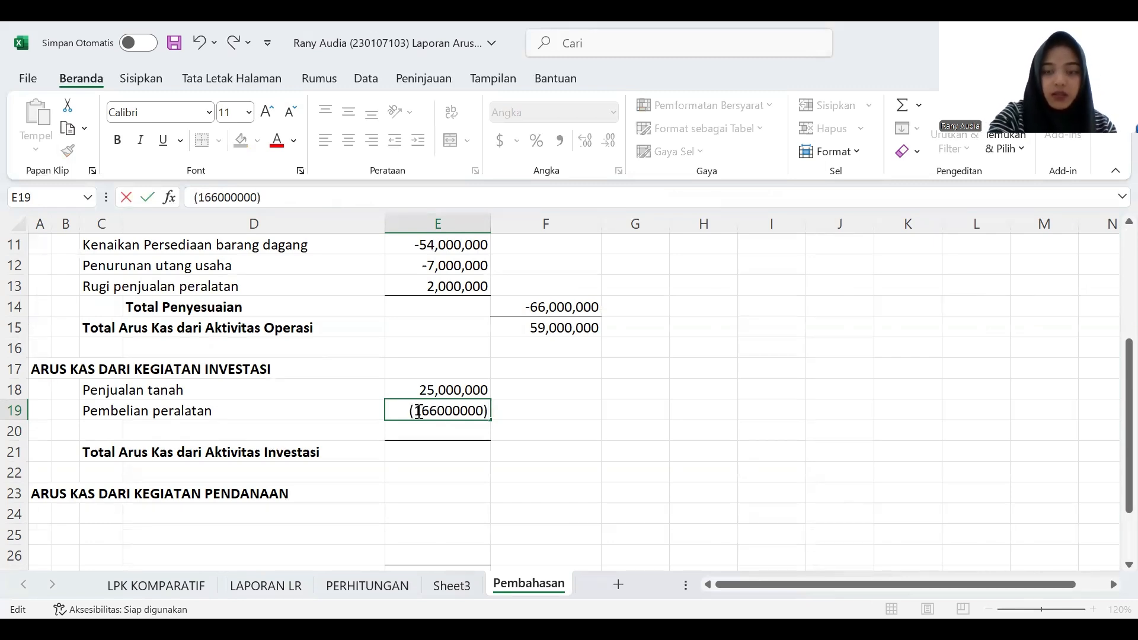
key(Return)
- Check the additional information on LAPORAN LR, and enter the label "Penjualan peralatan" in C20 of Pembahasan
click(177, 433)
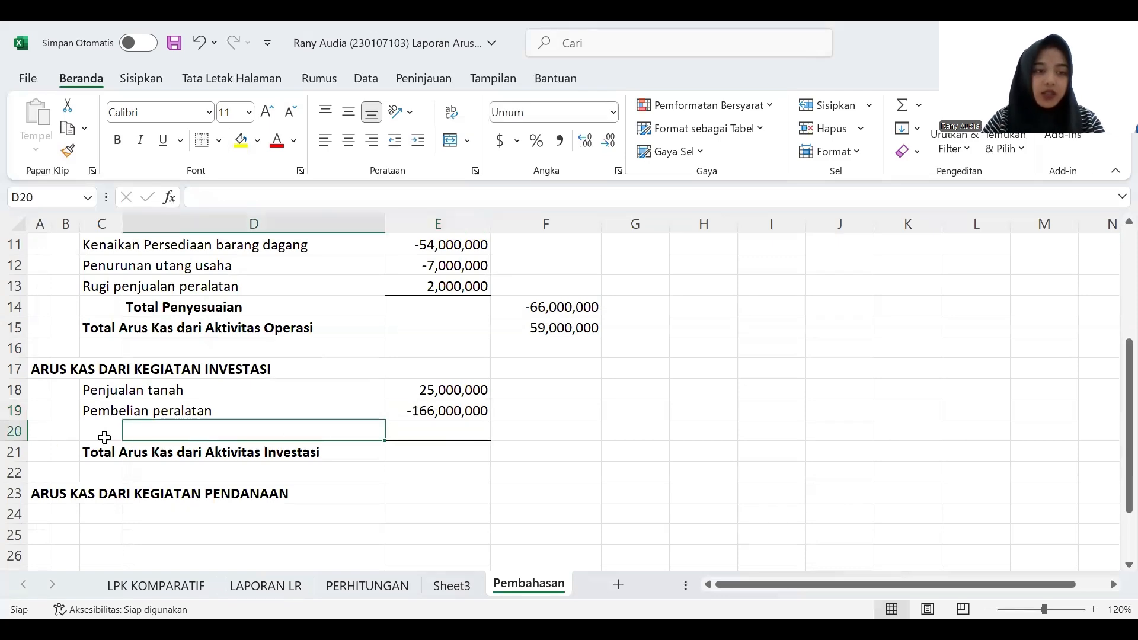
click(293, 586)
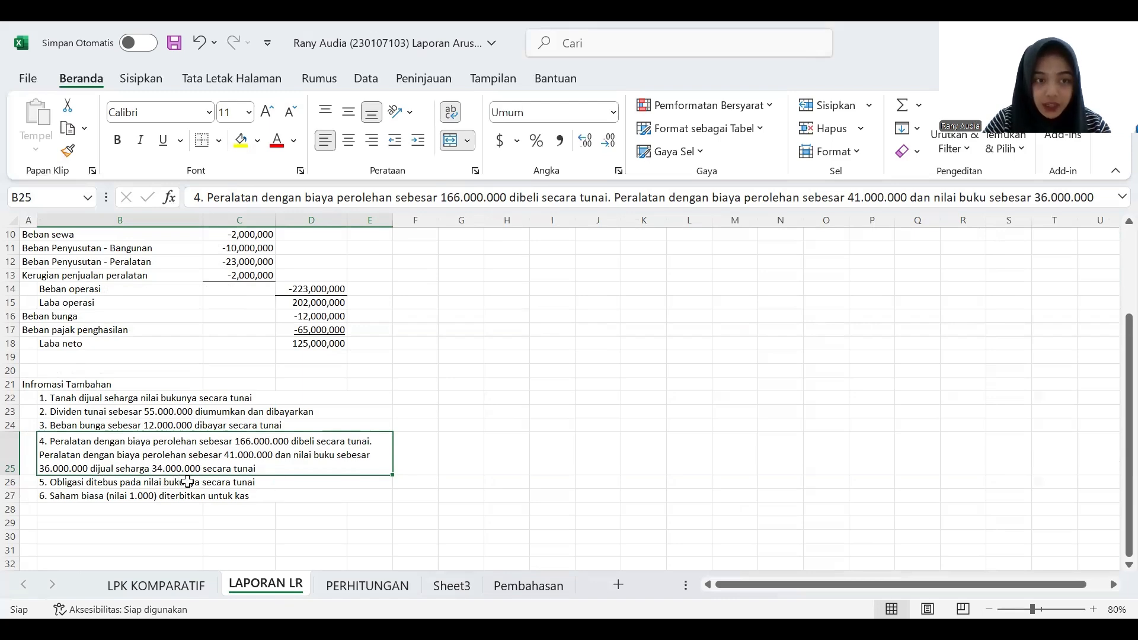
click(527, 587)
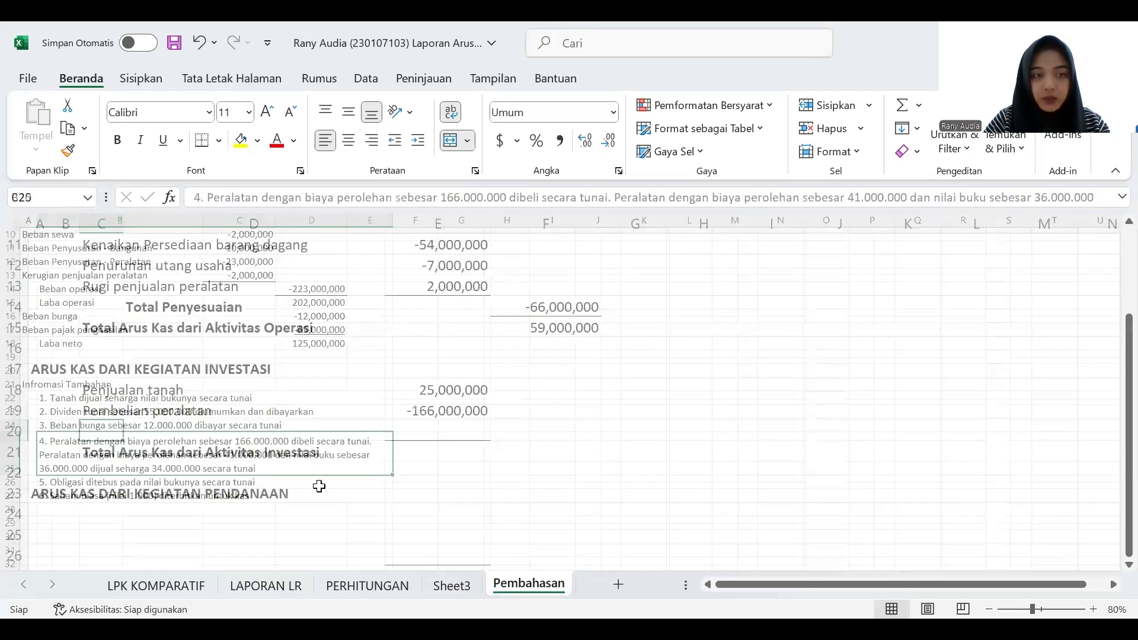
text(Pw)
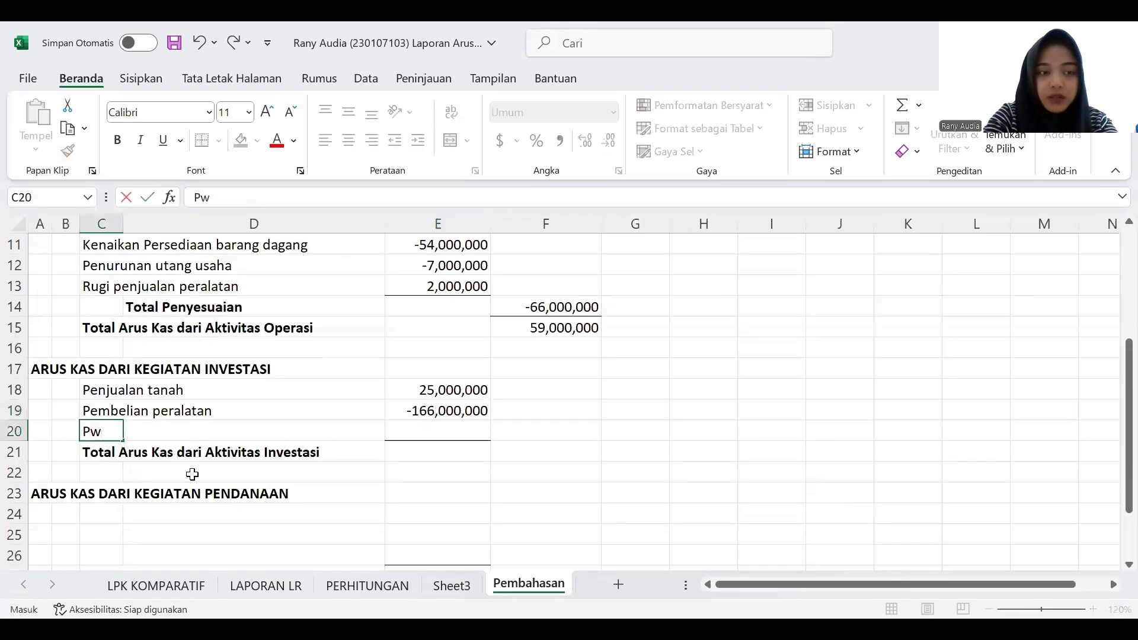
key(BackSpace)
text(enjualan )
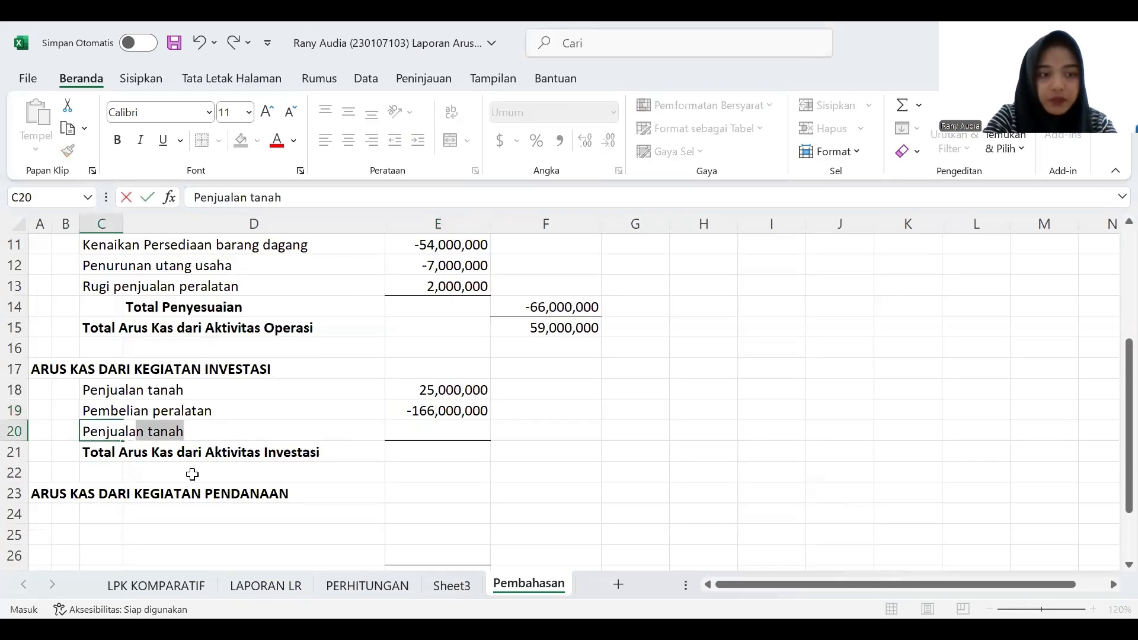
text(peralatan)
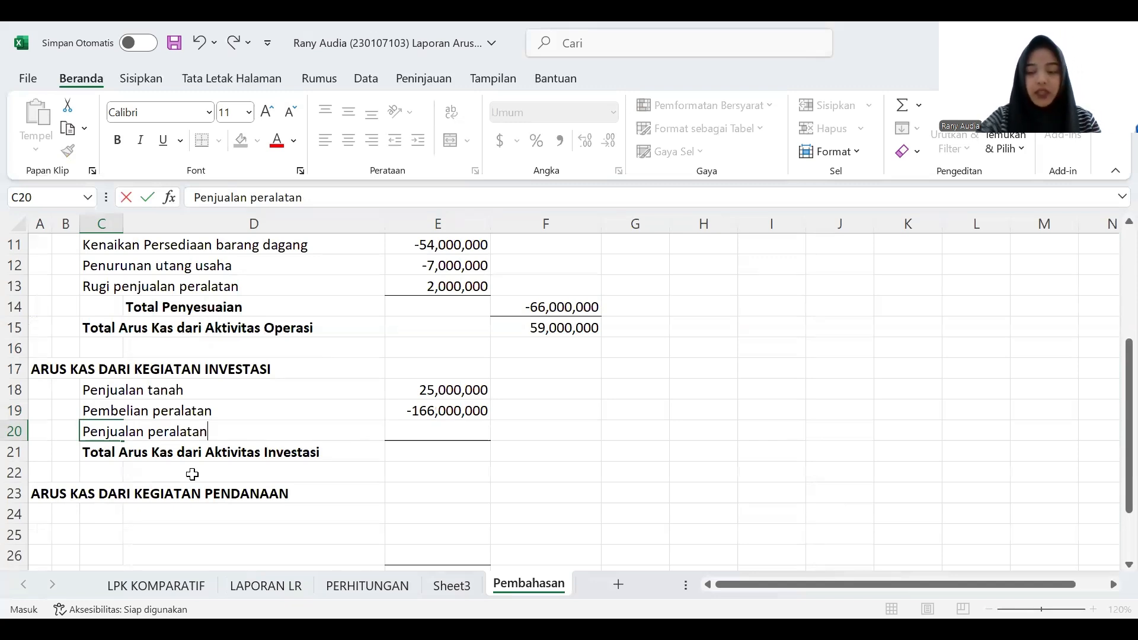
key(Tab)
key(Tab)
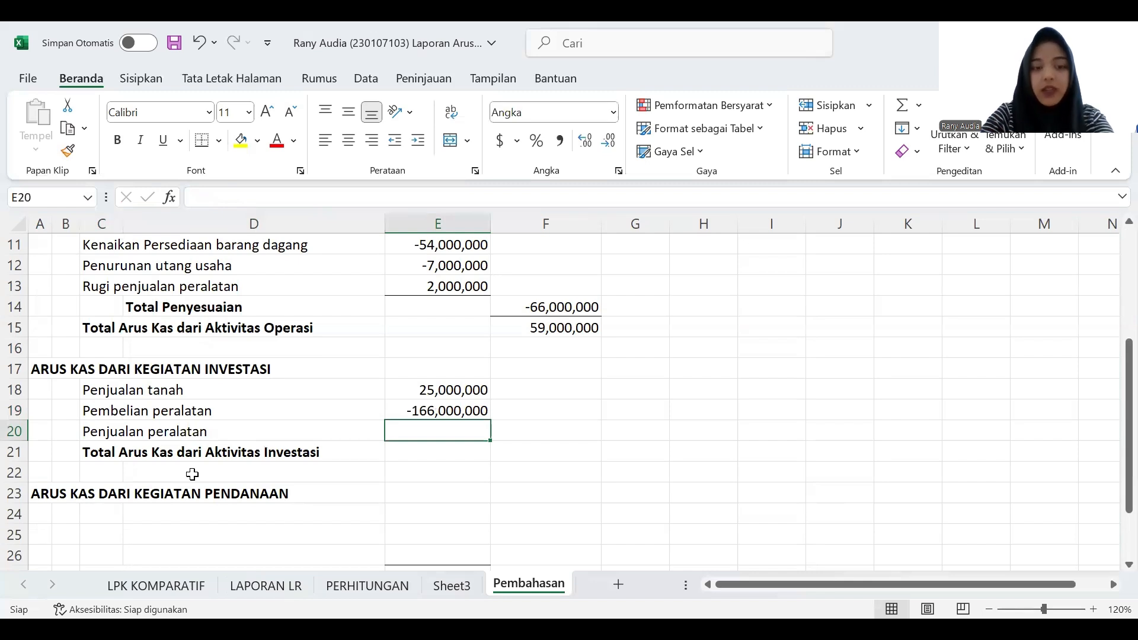
- Enter 34,000,000 in E20 as the equipment sale amount
text(34,000,00)
text(0)
key(Return)
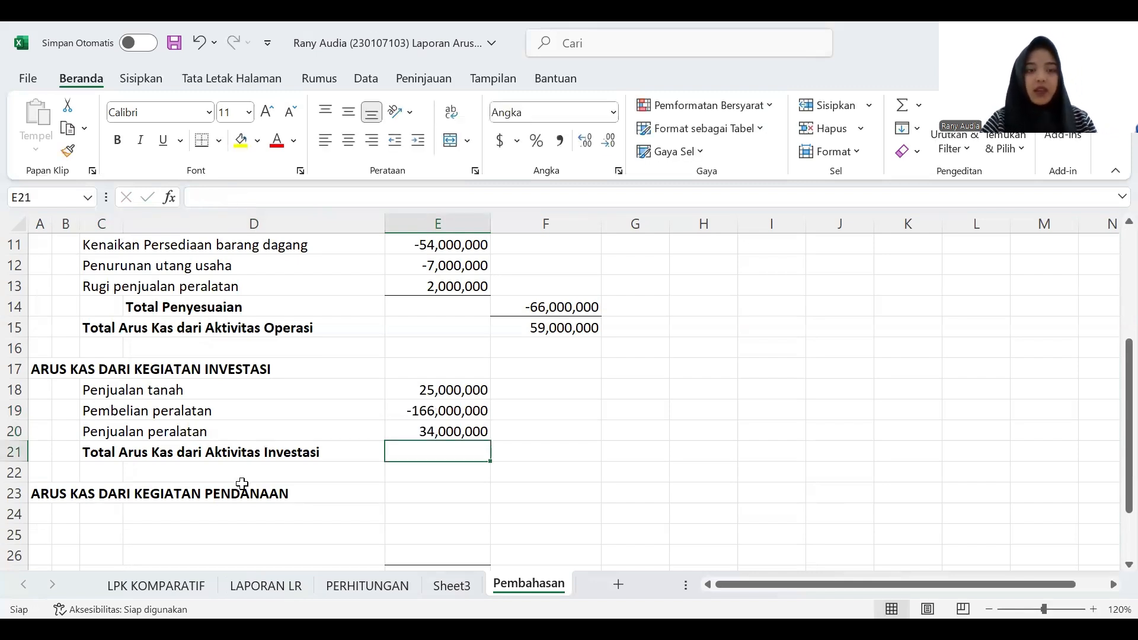
- Total the investing cash flows in F21 with a SUM of E18:E20
scroll(403, 484, down, 1)
scroll(404, 483, up, 1)
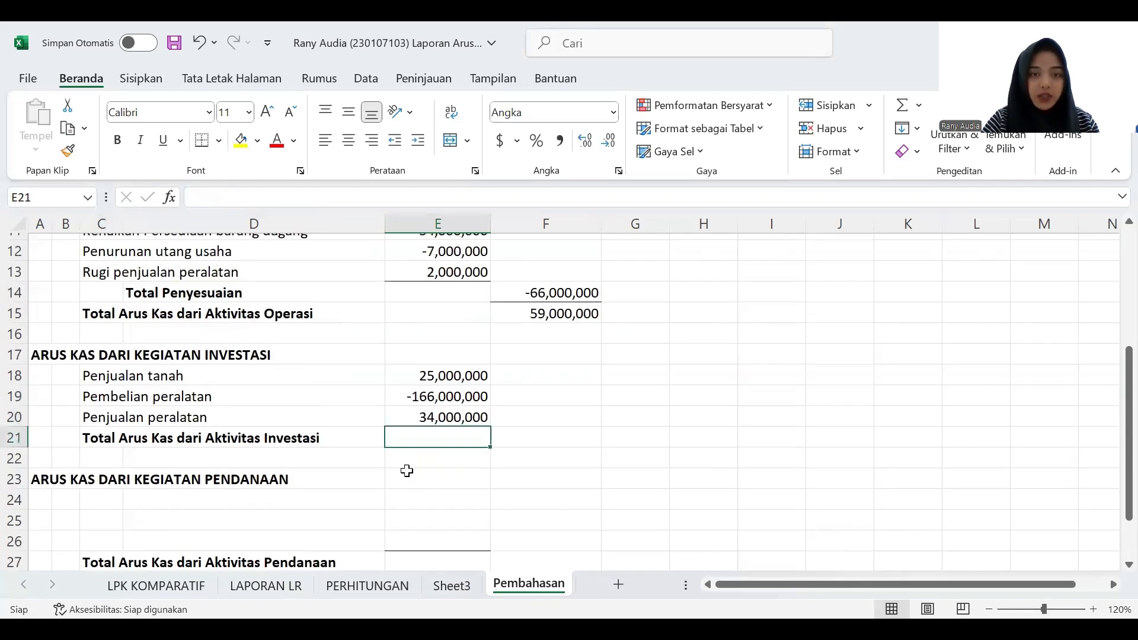
click(541, 455)
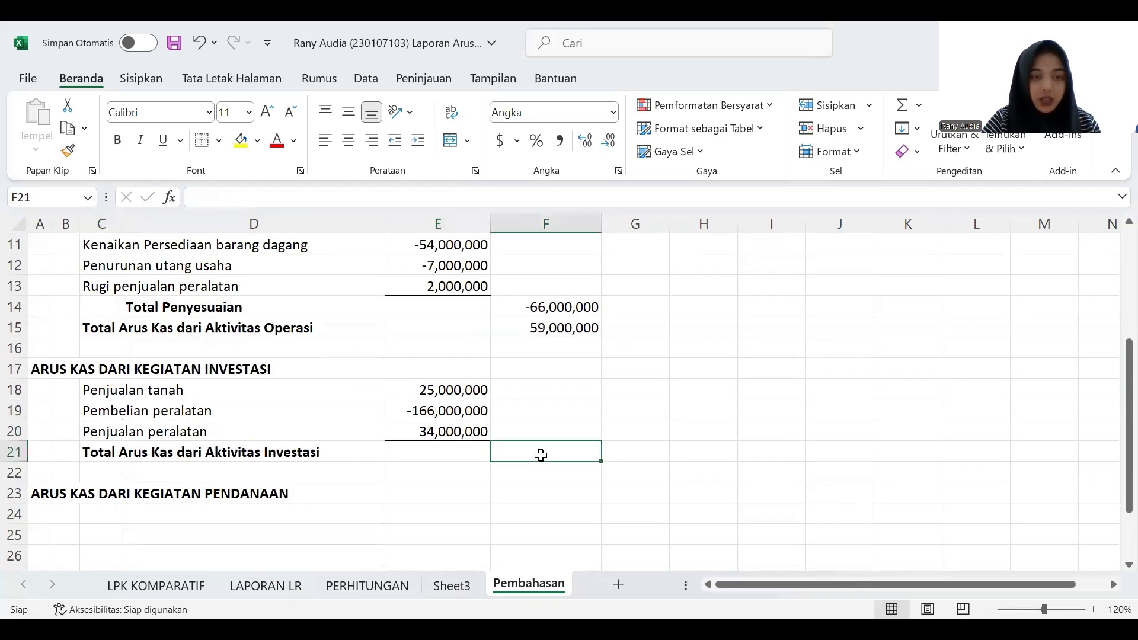
text(=su)
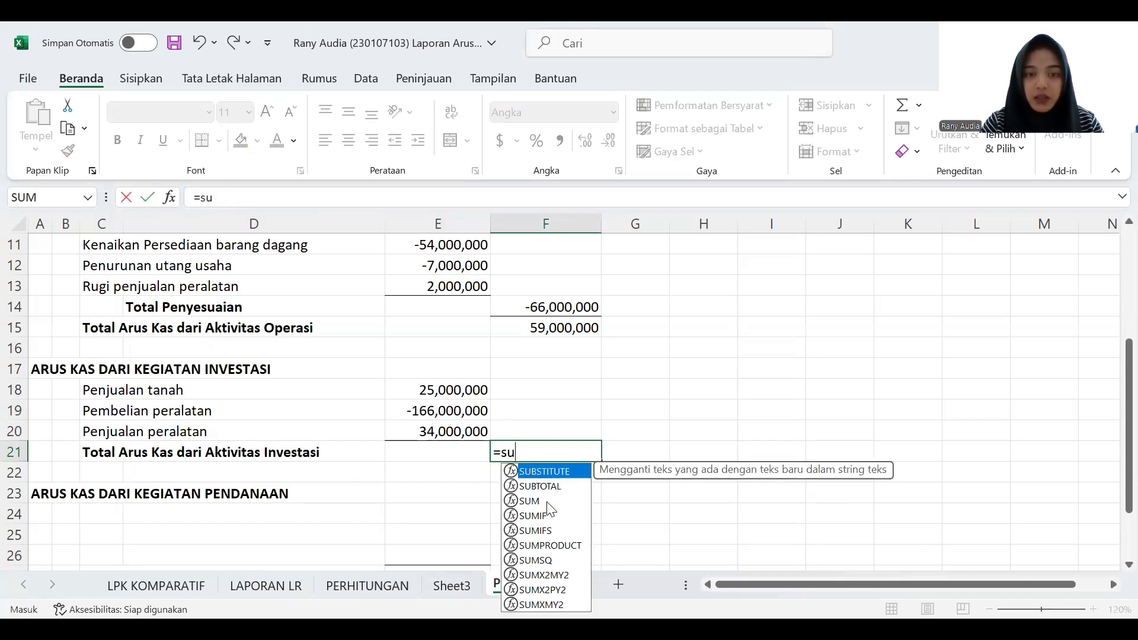
double_click(532, 501)
drag(465, 391, 458, 441)
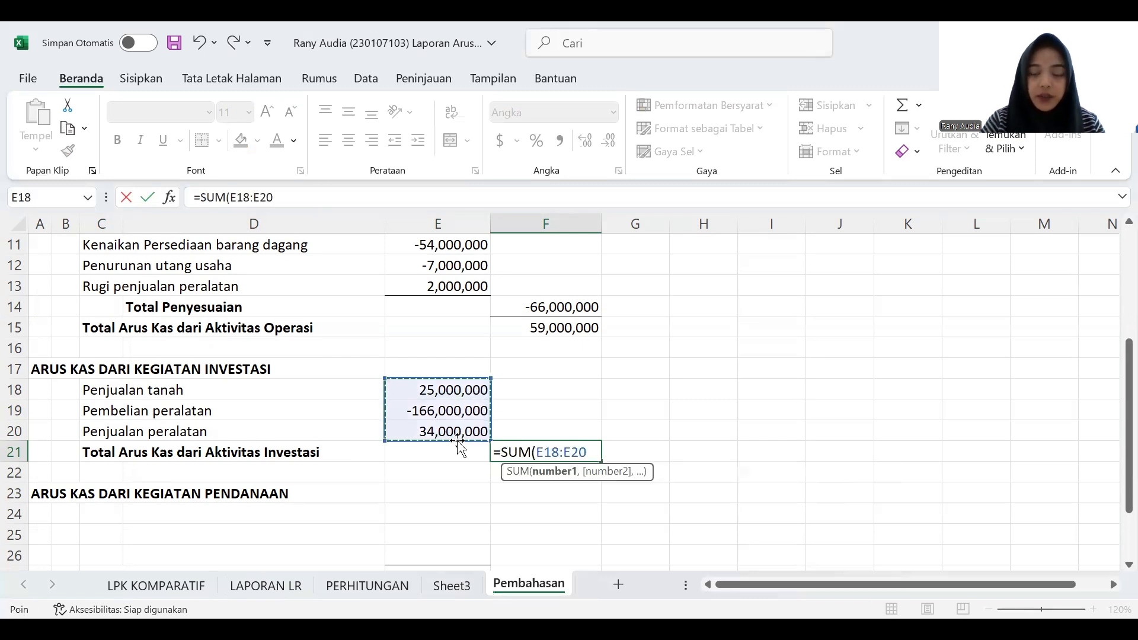
key(Return)
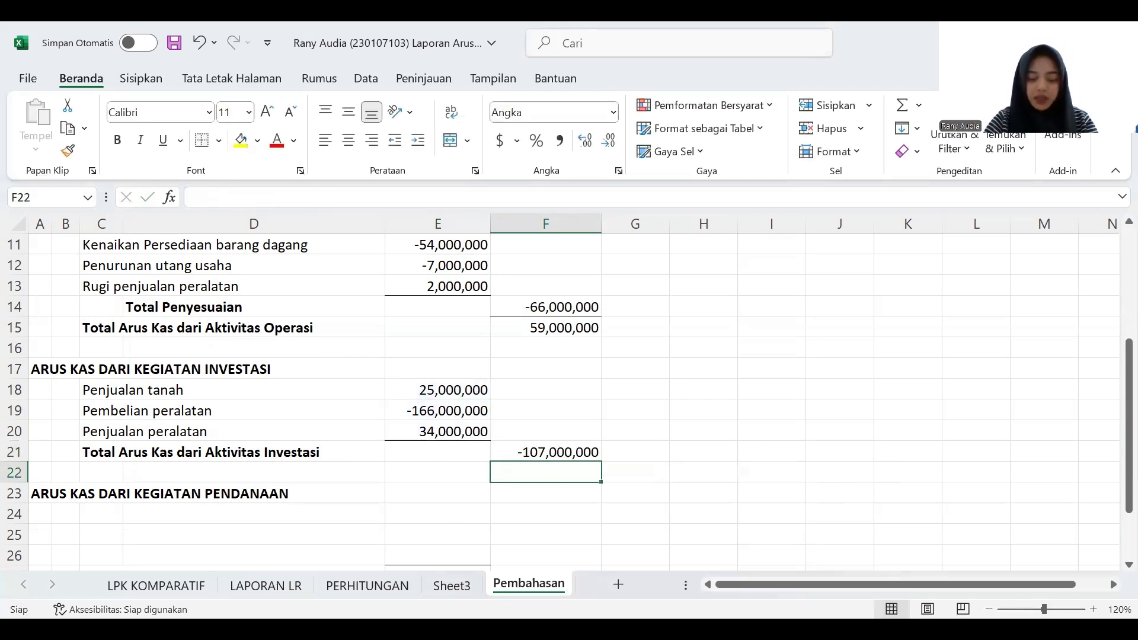
- Check the changes on LPK KOMPARATIF and the additional information on LAPORAN LR, and enter the label "Penerbitan saham" in C24 of Pembahasan
scroll(505, 504, down, 2)
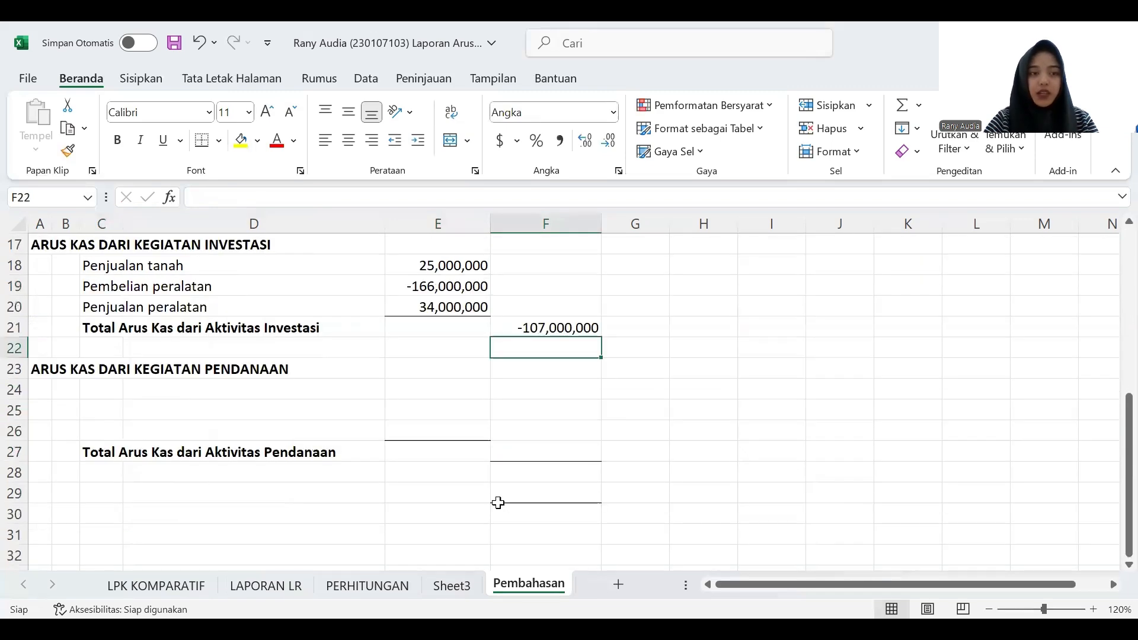
click(92, 392)
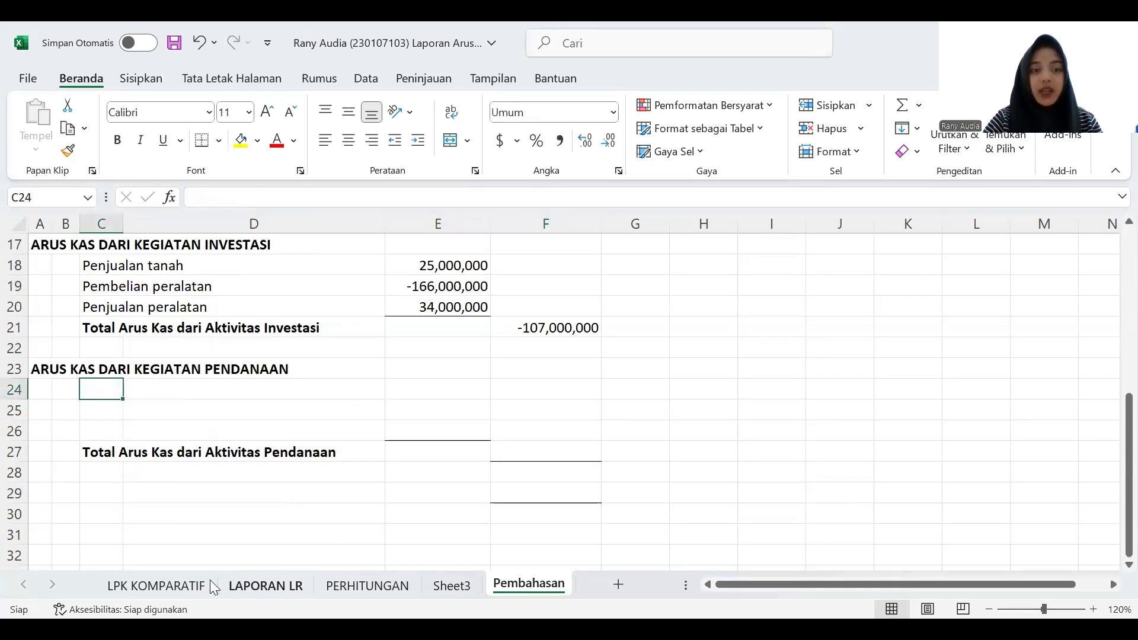
click(178, 585)
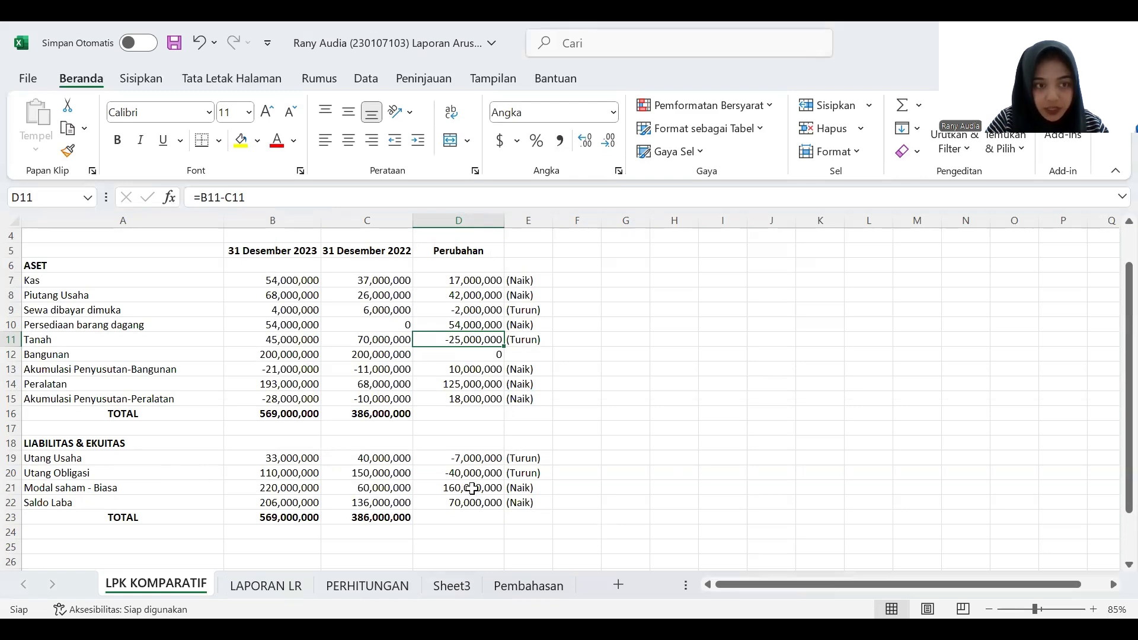
click(273, 585)
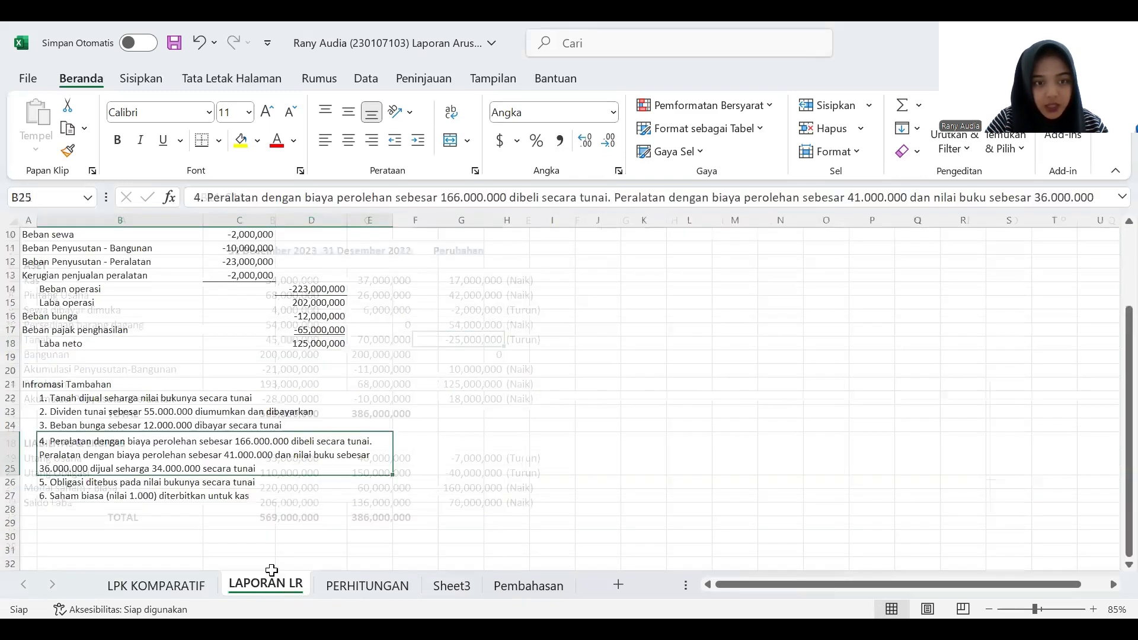
click(107, 498)
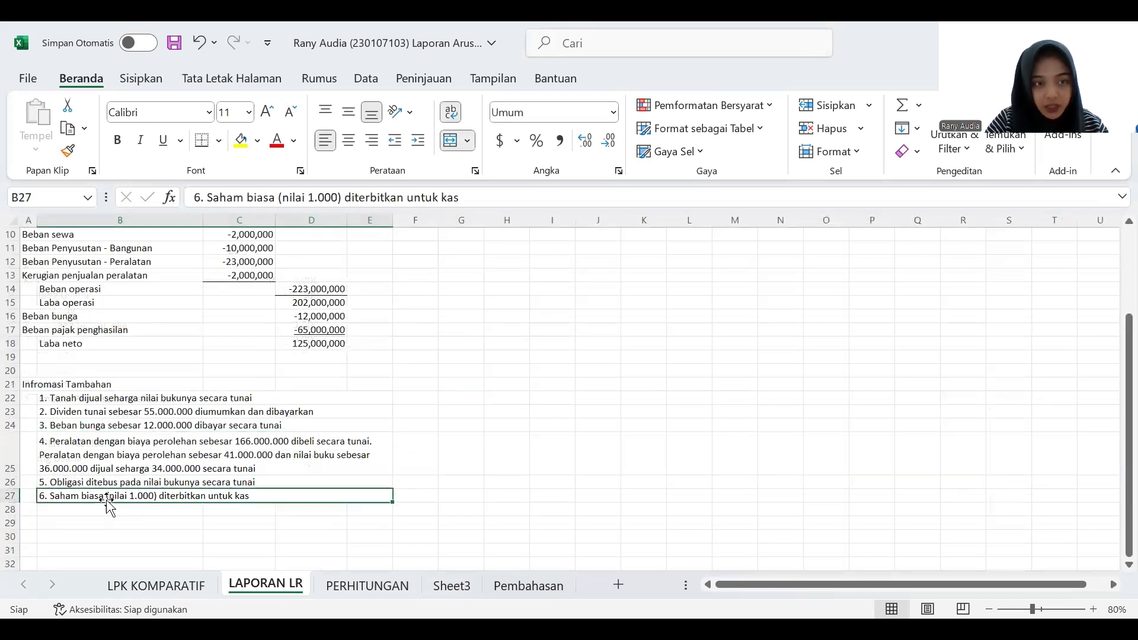
click(107, 412)
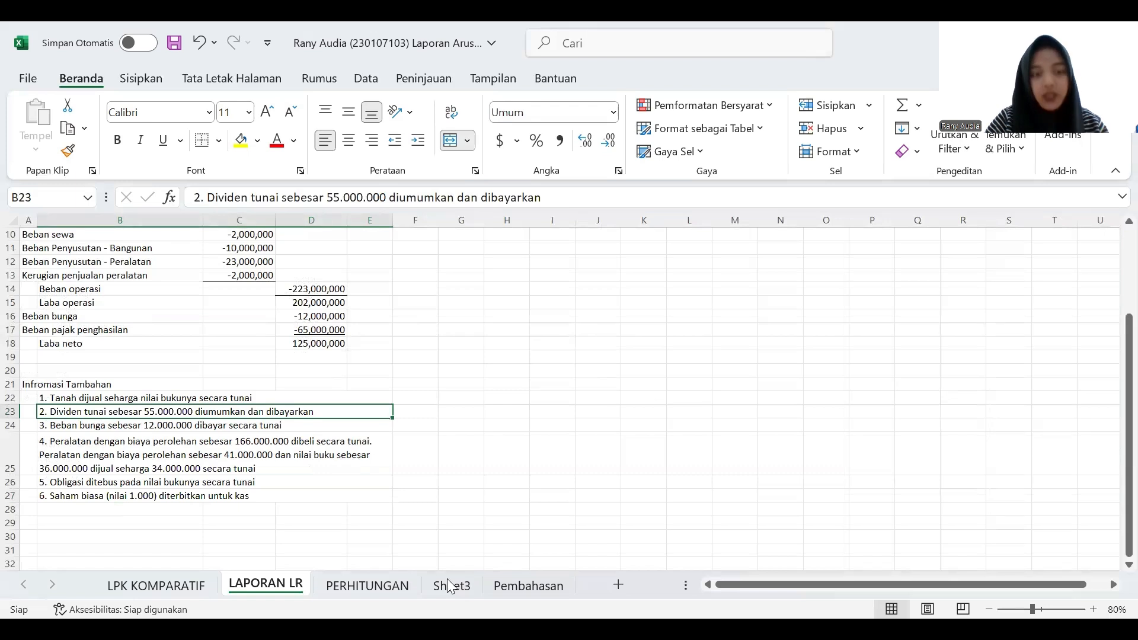
click(526, 584)
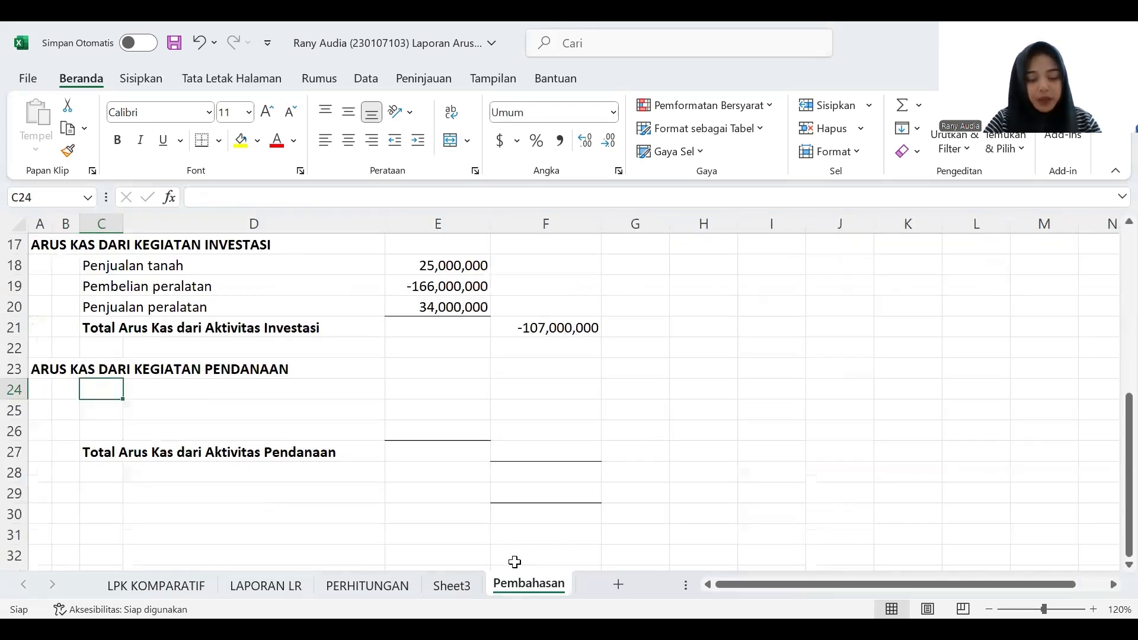
click(161, 587)
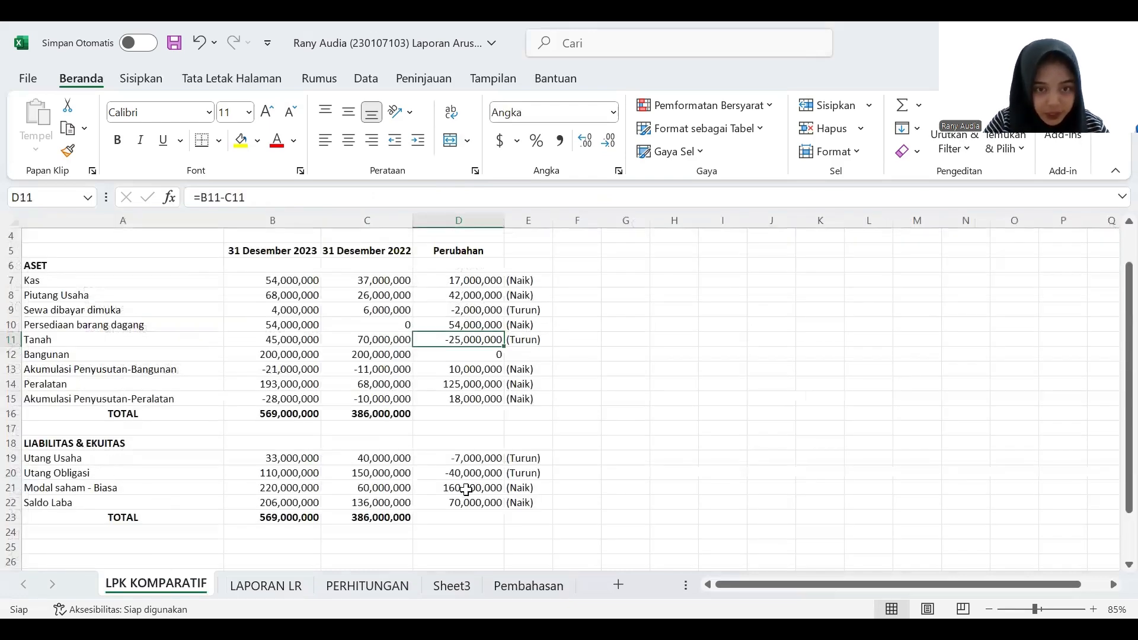
click(525, 589)
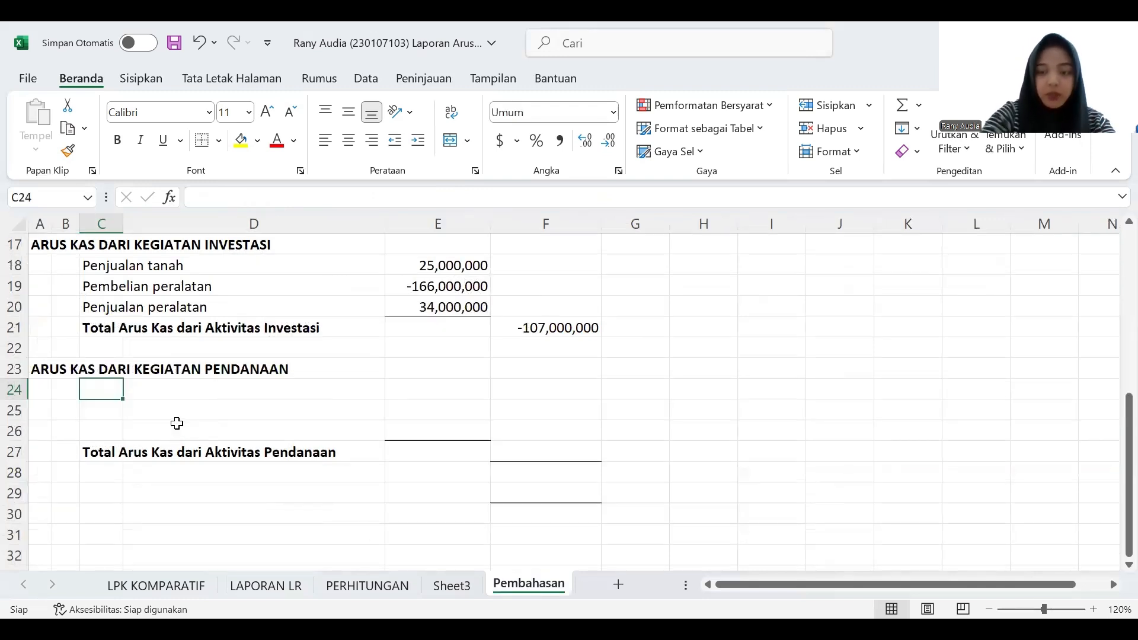
text(Penerbitan saham)
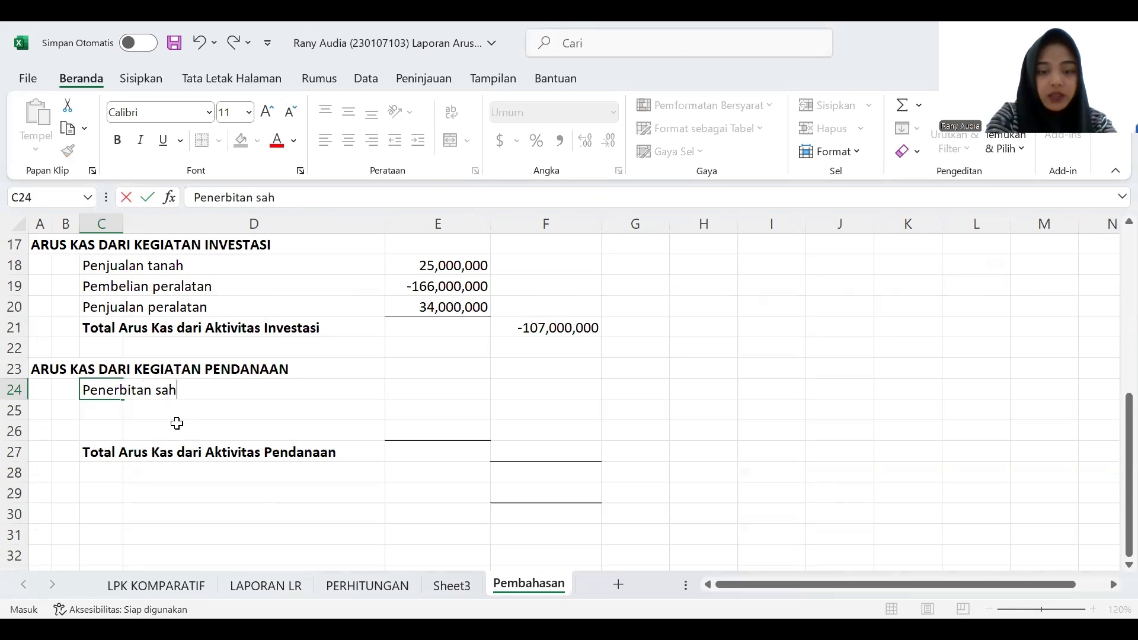
key(Tab)
key(Tab)
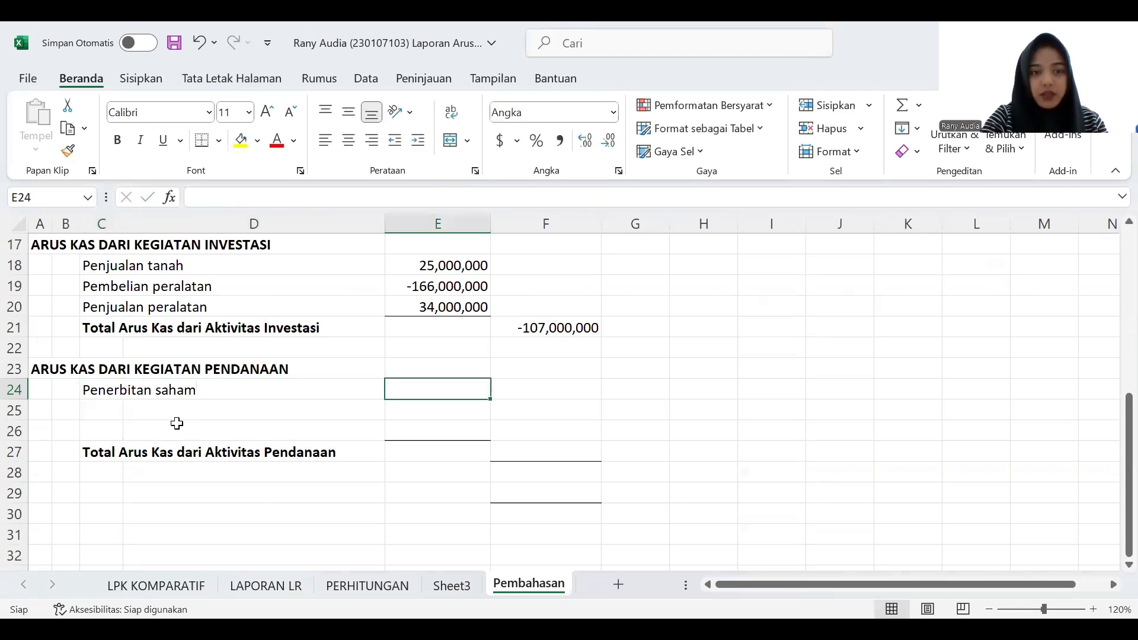
- Enter 160000000 in E24 as the share issuance amount
text(60)
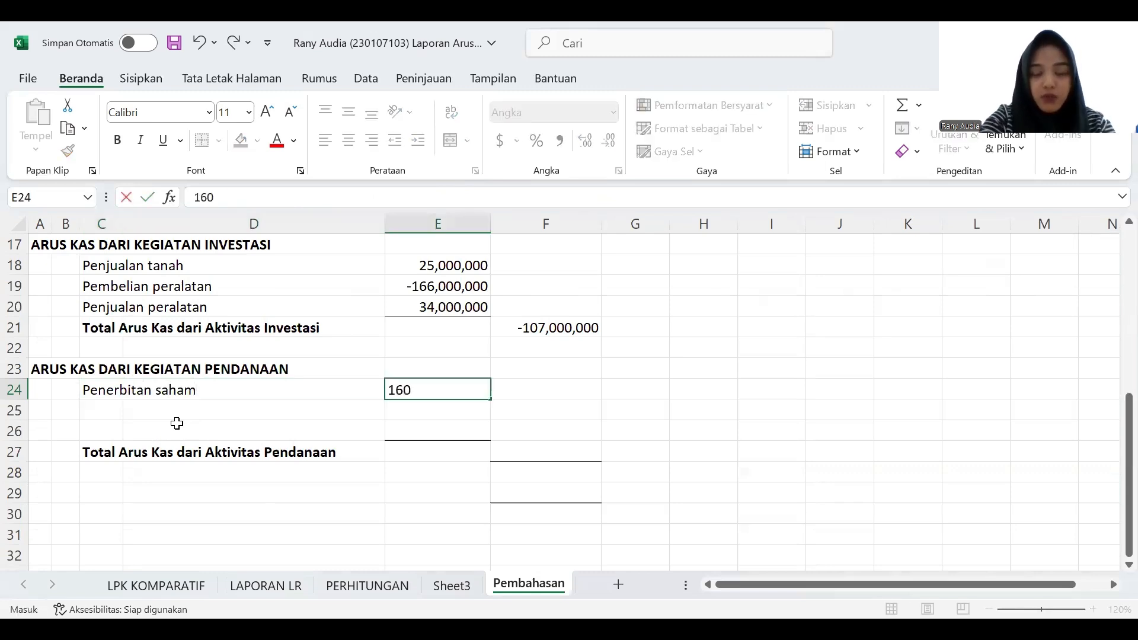
text(000000)
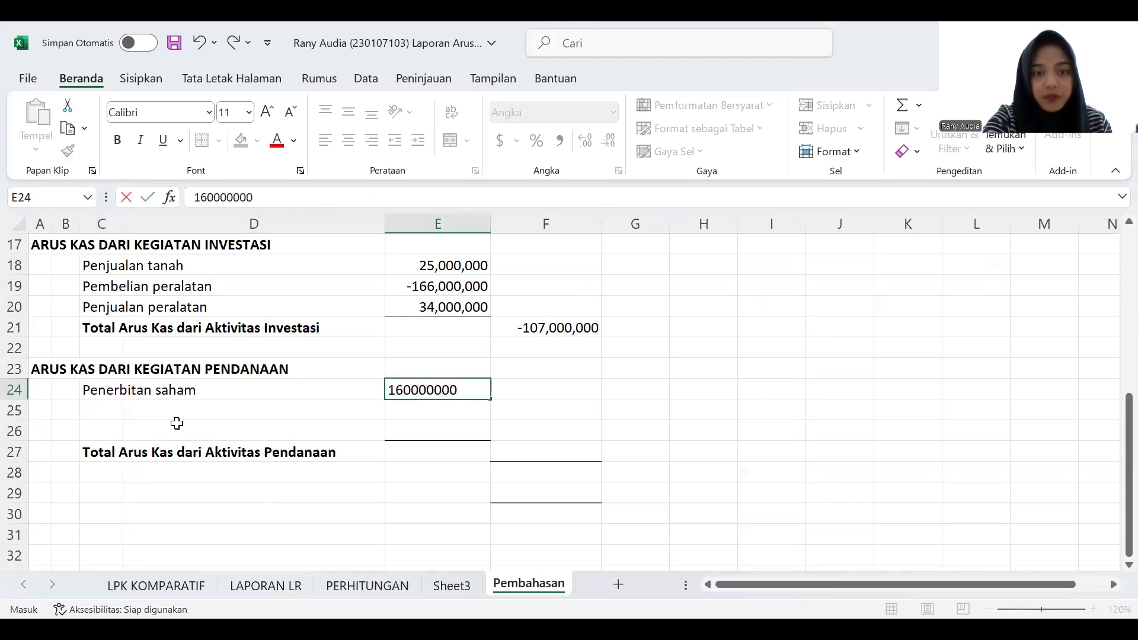
key(Return)
- Check the liability and equity changes on LPK KOMPARATIF, and enter the label "Pembayaran utang obligasi" in C25 of Pembahasan
key(Left)
key(Left)
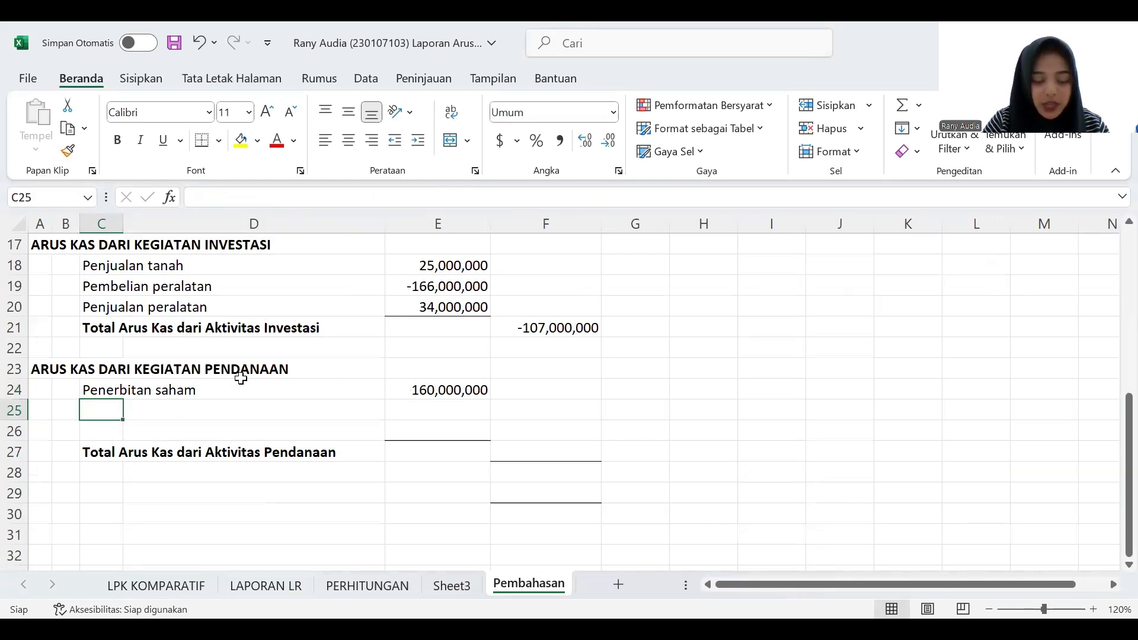
click(192, 583)
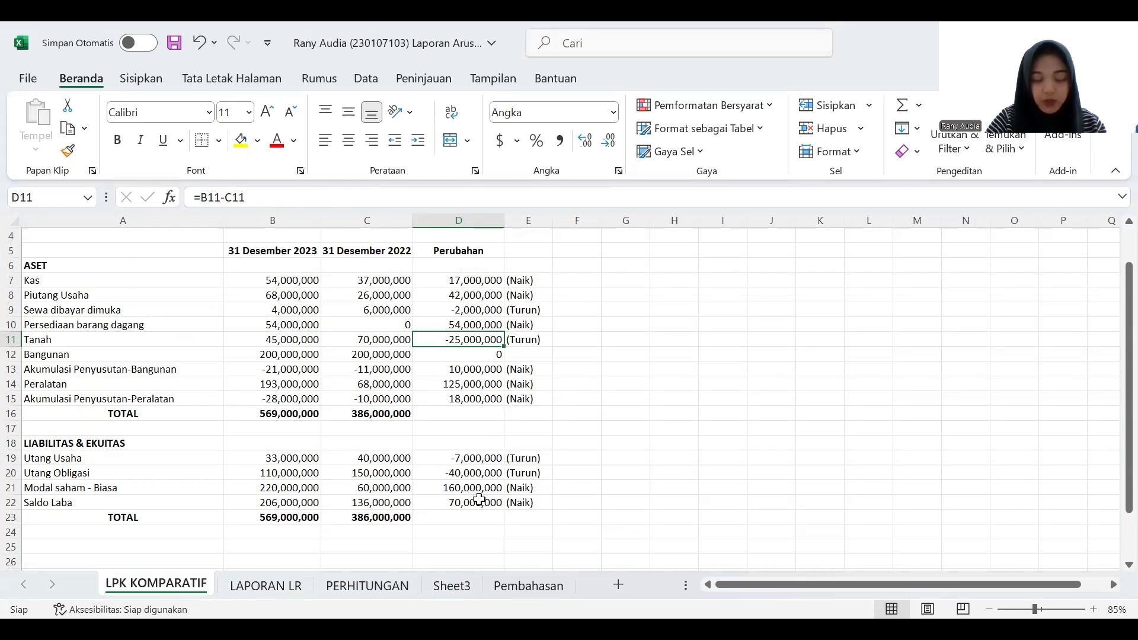
click(541, 589)
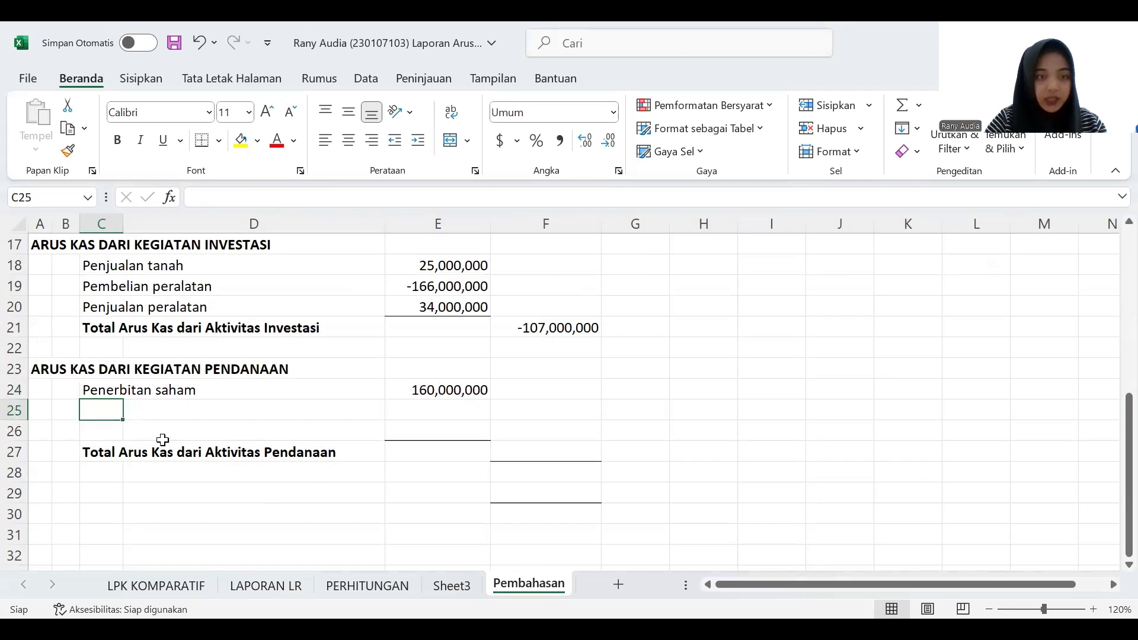
text(Pemba)
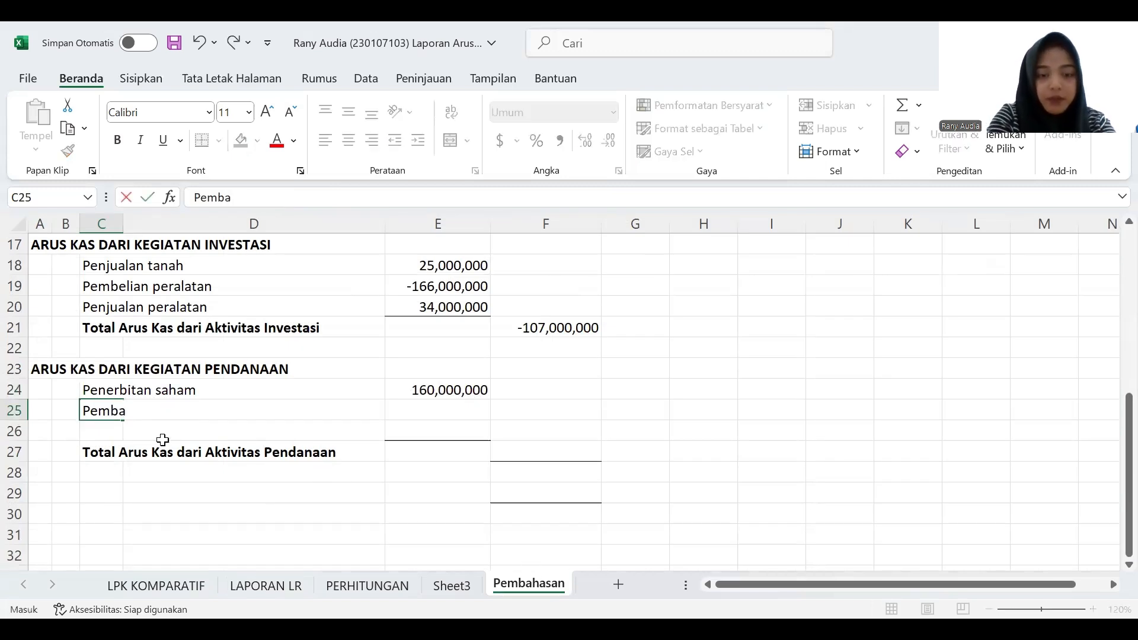
text(yaran utang obligasi)
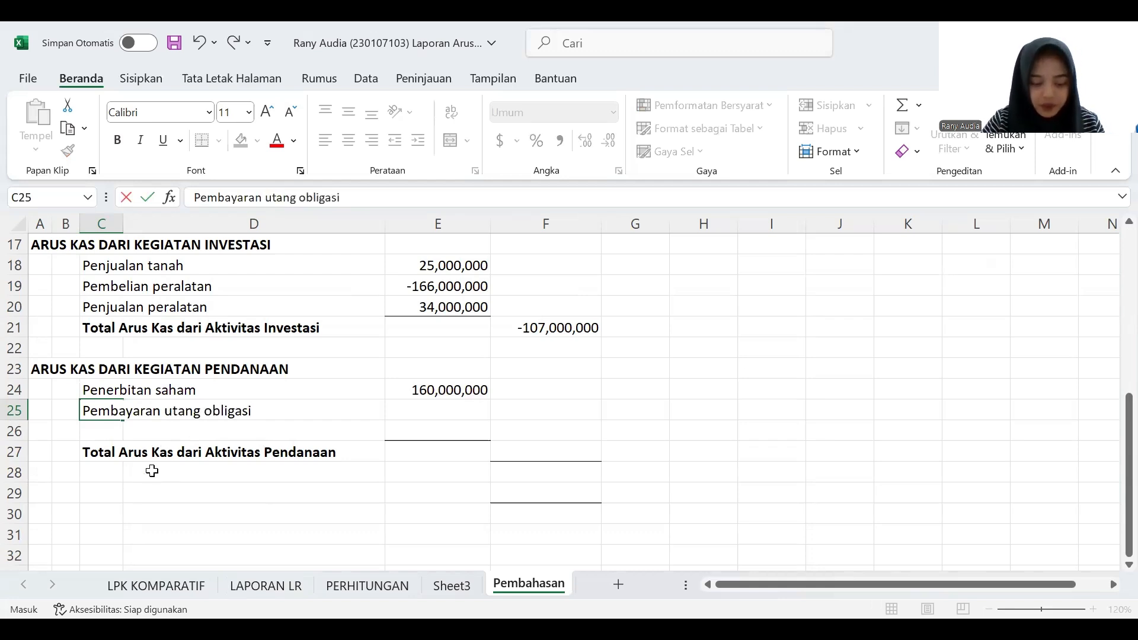
click(446, 410)
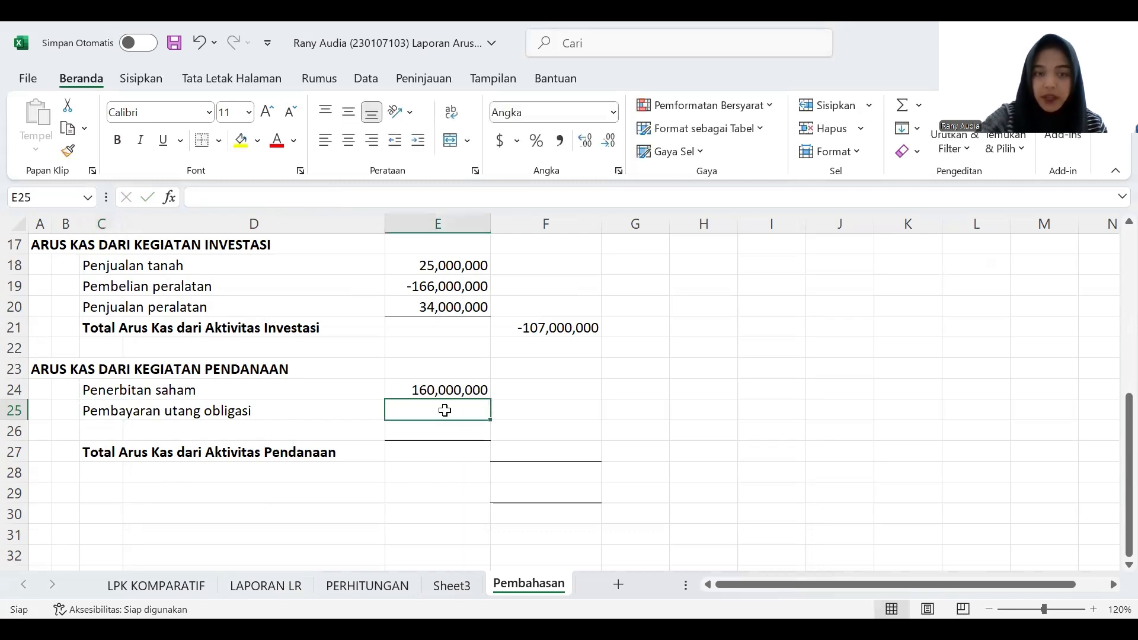
- Check the Utang Obligasi change on LPK KOMPARATIF and enter negative 40000000 in E25 of Pembahasan as the bond payment
text(()
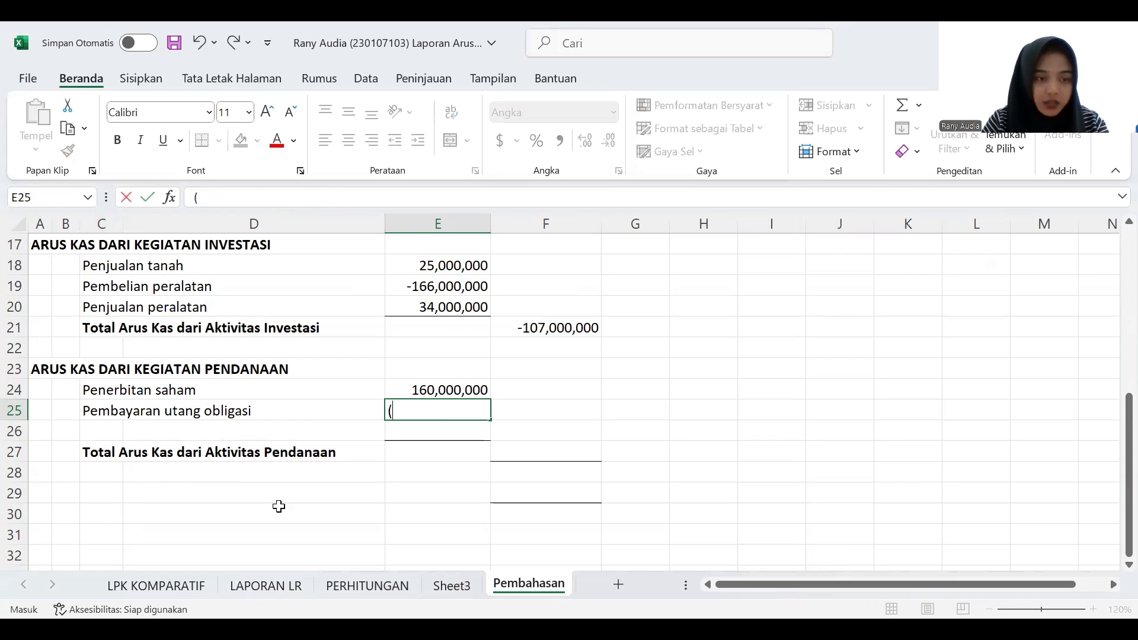
click(178, 585)
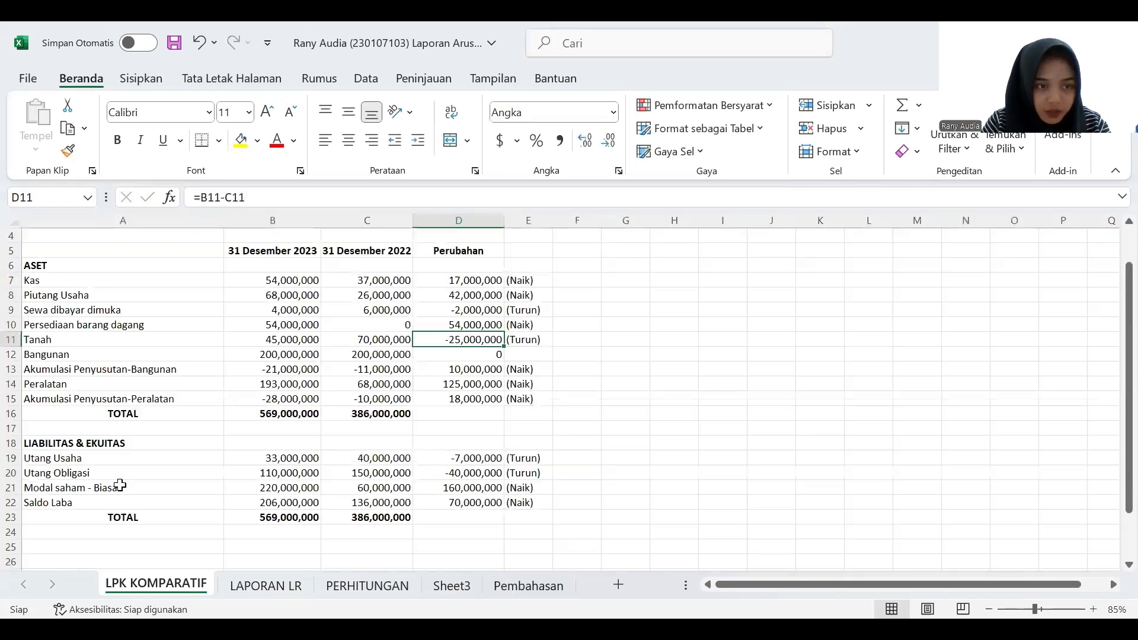
click(531, 585)
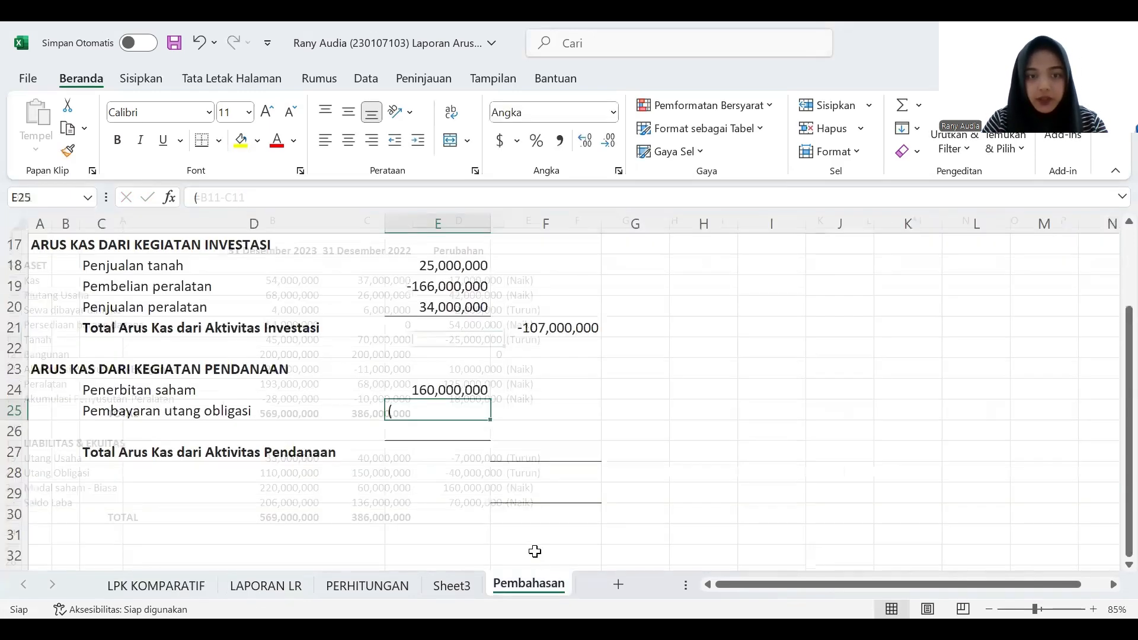
double_click(437, 414)
text(40000000)
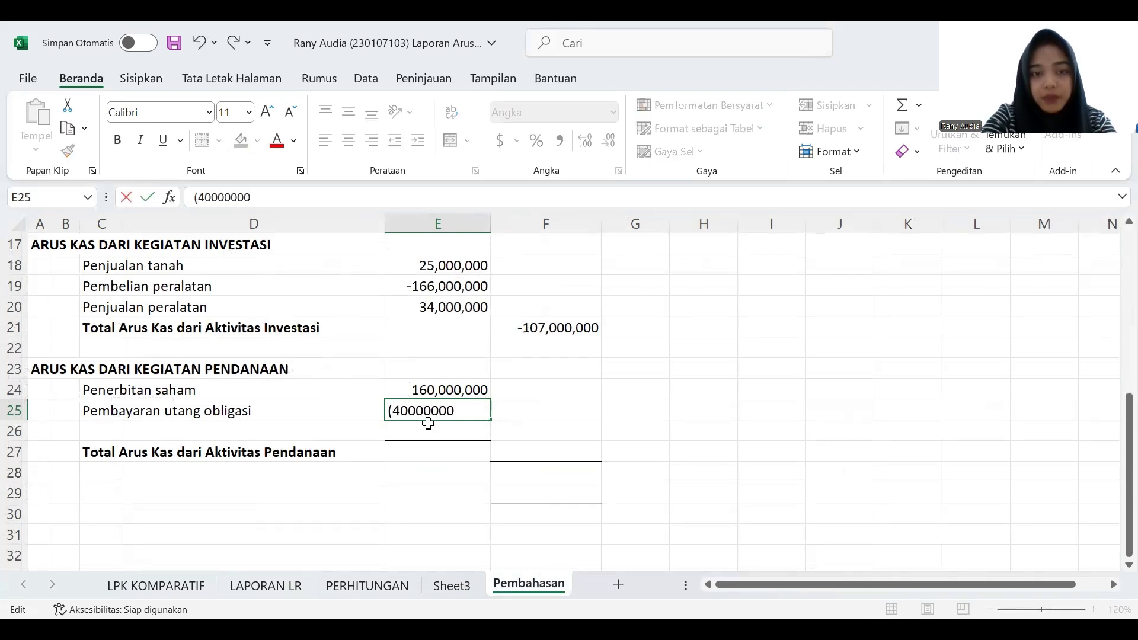
key(Return)
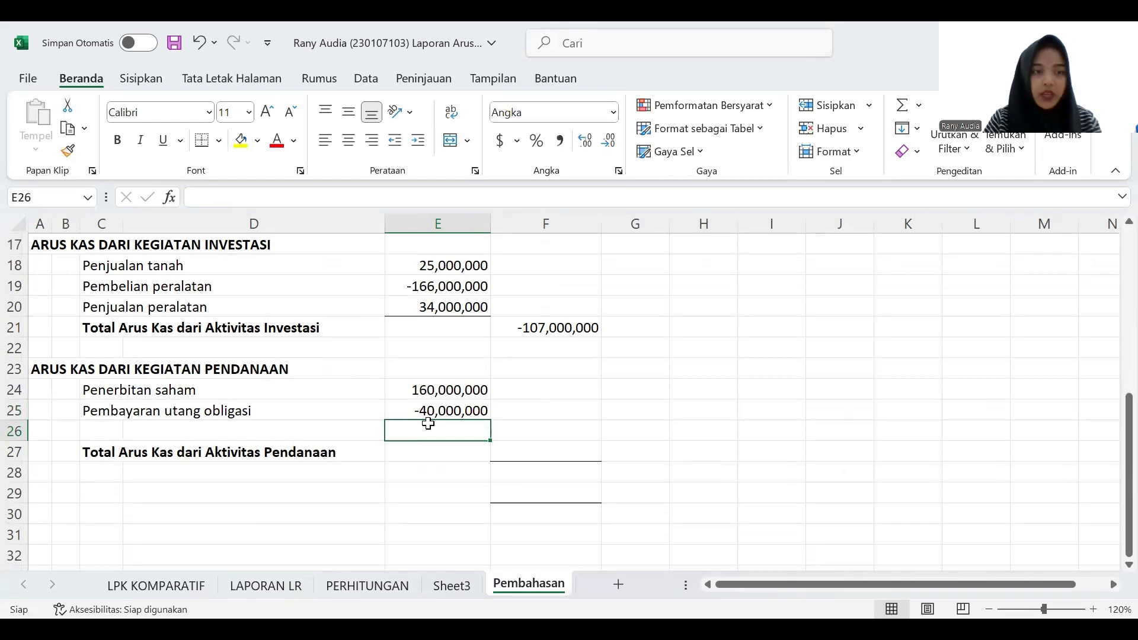
- Check the dividend information on LAPORAN LR and enter the label "Pembayaran dividen" in C26 of Pembahasan
click(106, 432)
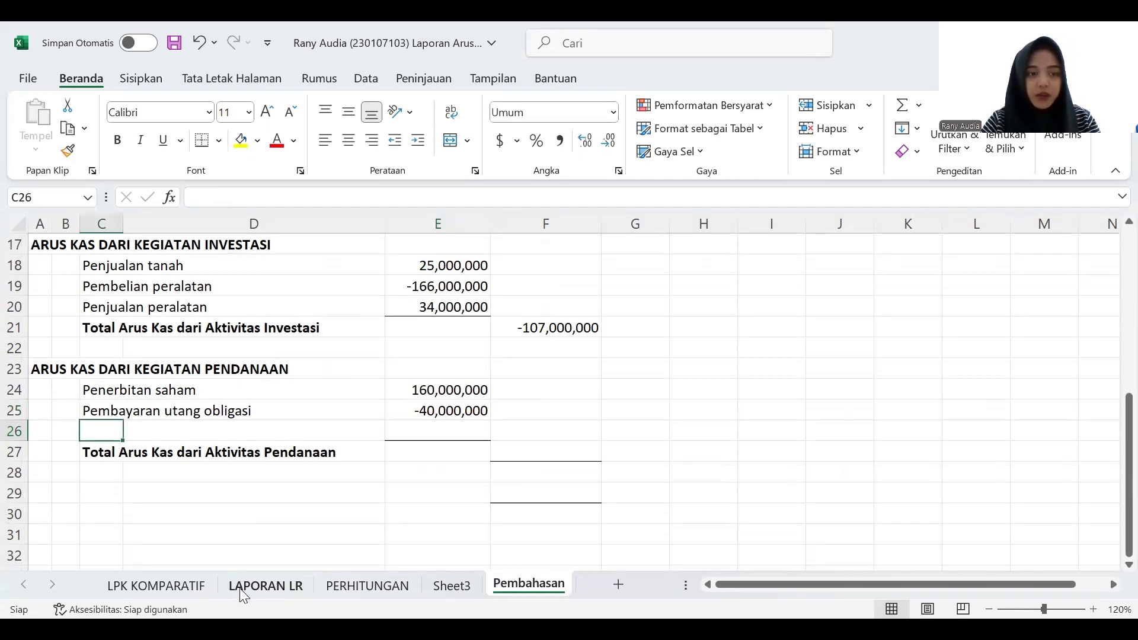
click(256, 586)
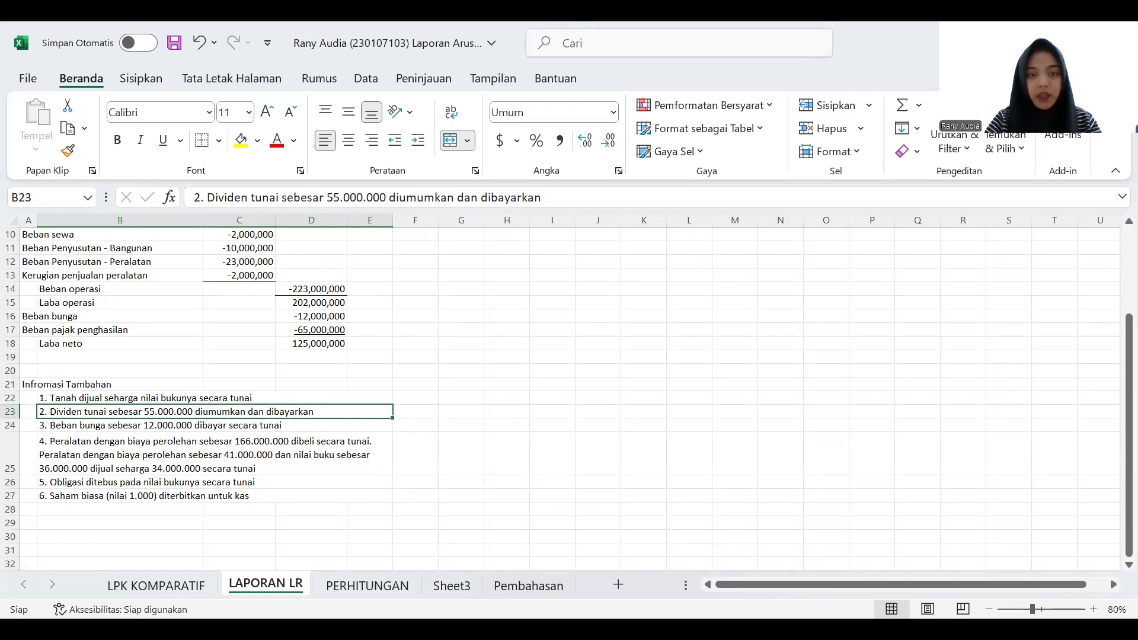
click(510, 591)
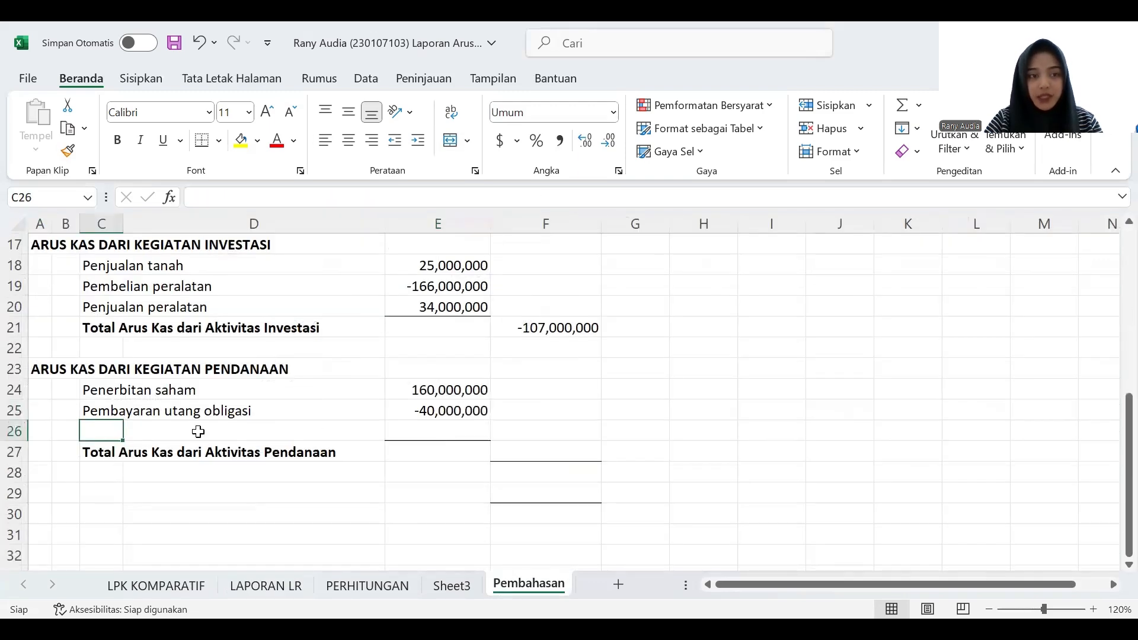
text(Pembayaran)
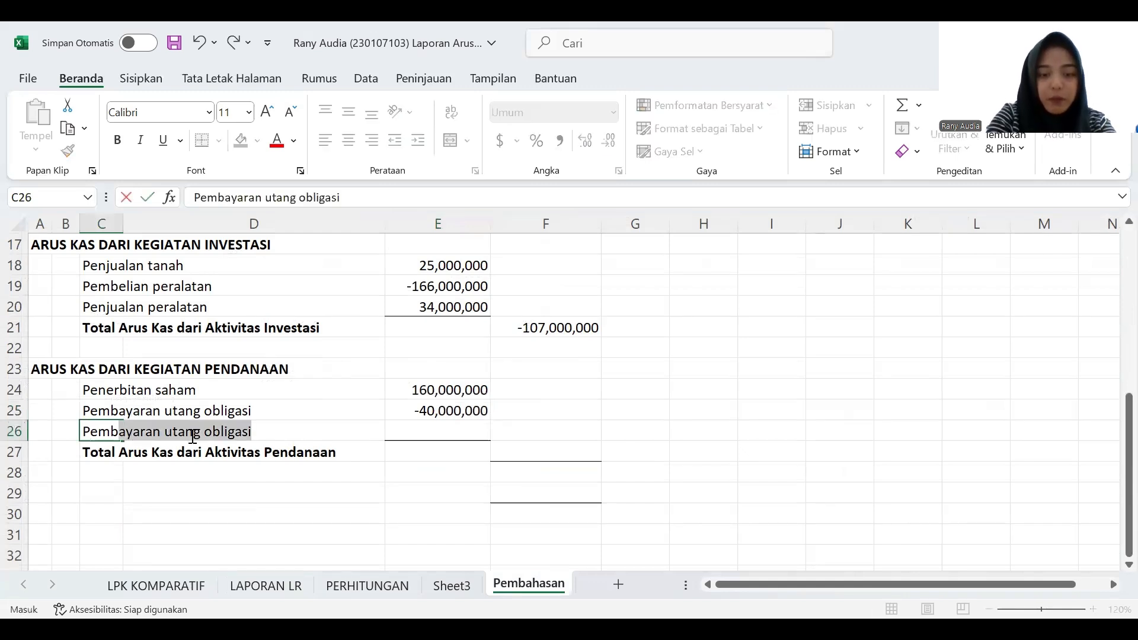
text( dividen)
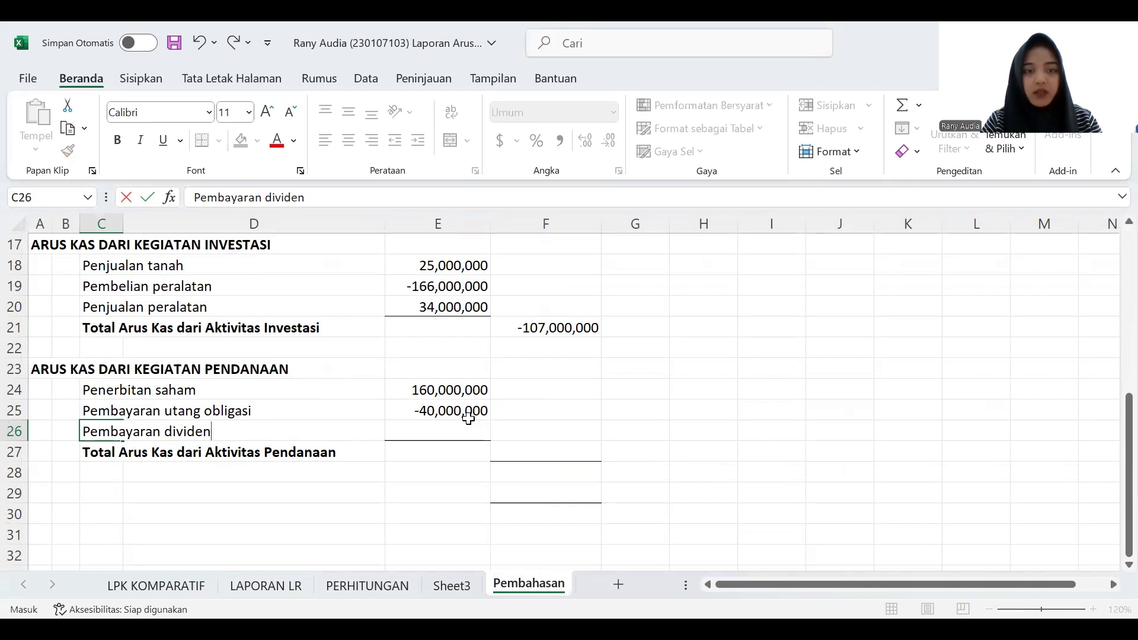
- Enter (55000000) in E26 as the dividend payment amount
click(461, 435)
text((55)
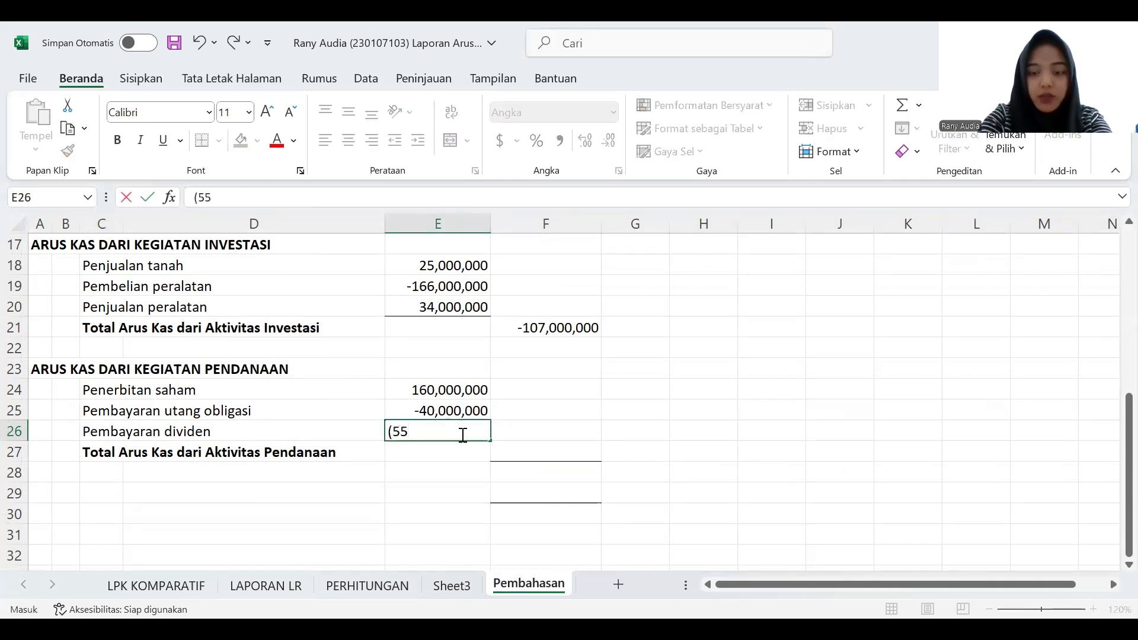
text(000000)
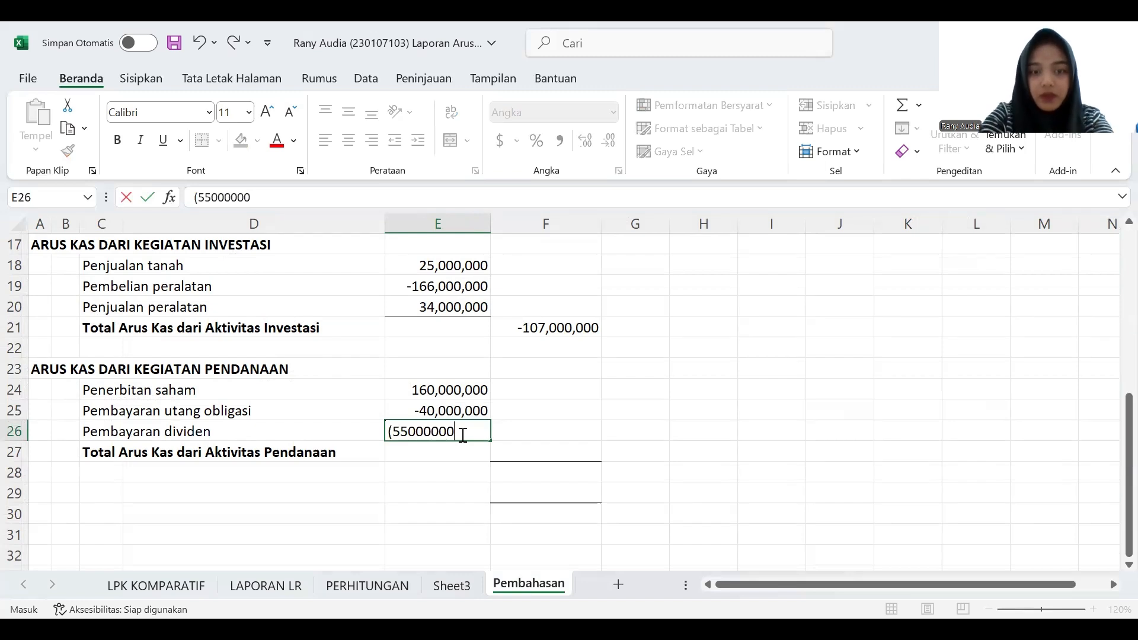
text())
key(Return)
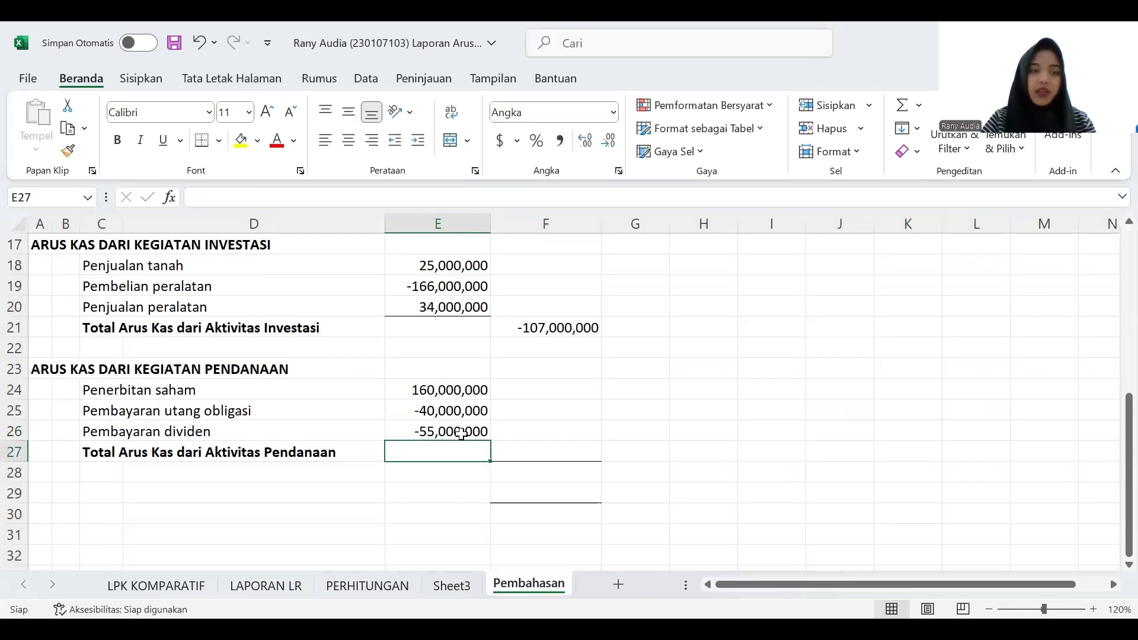
- Total the financing cash flows in F27 with a SUM of E24:E26
click(521, 451)
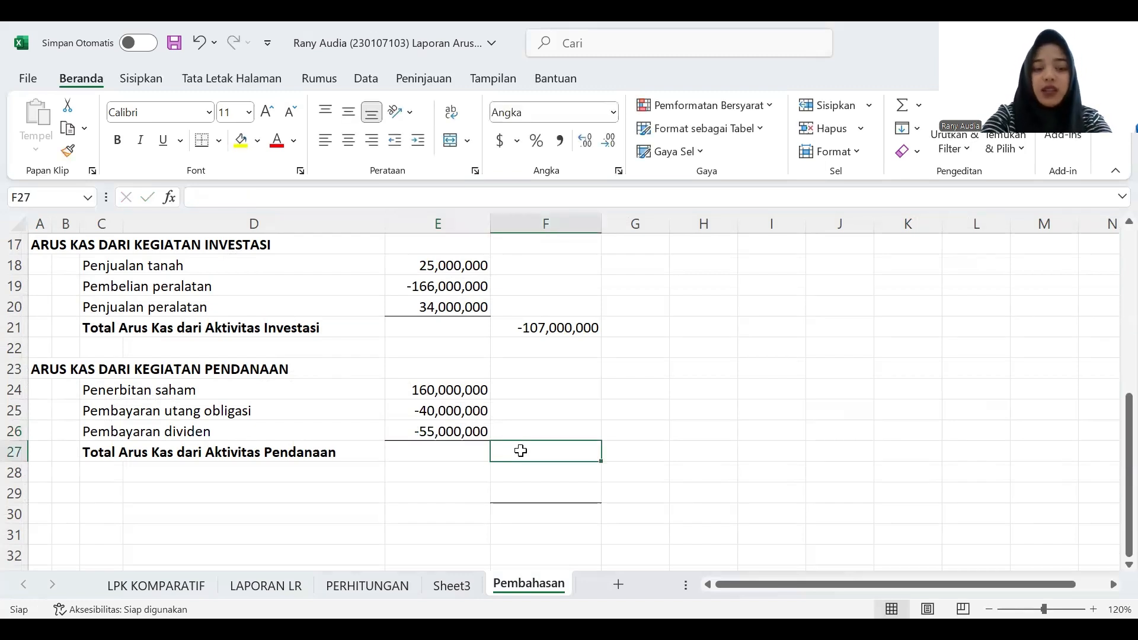
text(=sum)
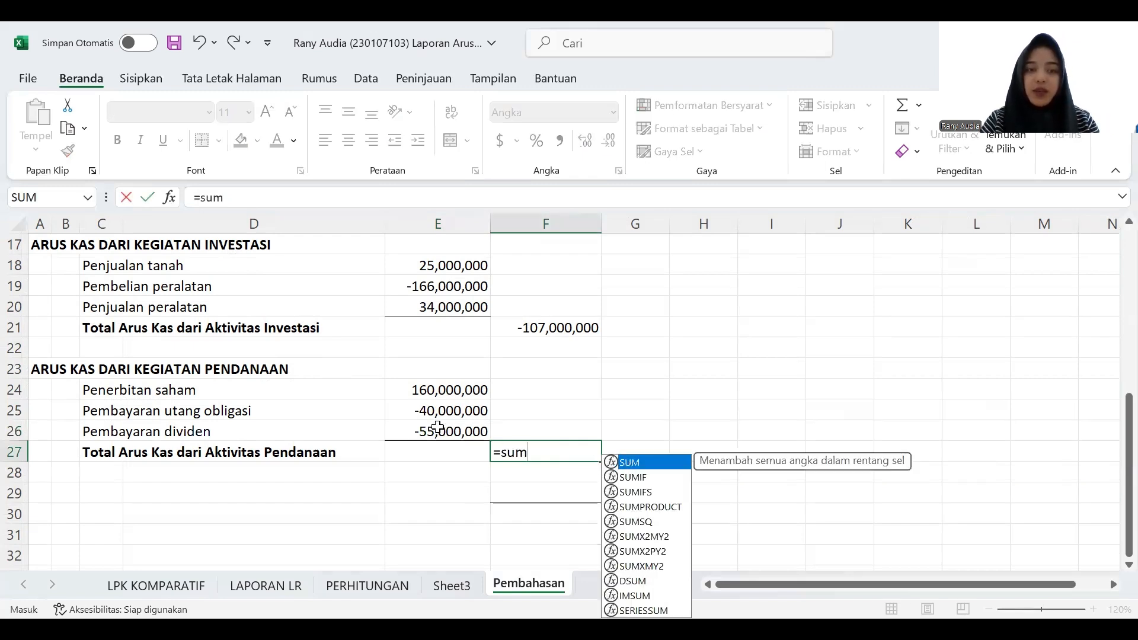
key(Tab)
drag(433, 392, 439, 434)
key(Return)
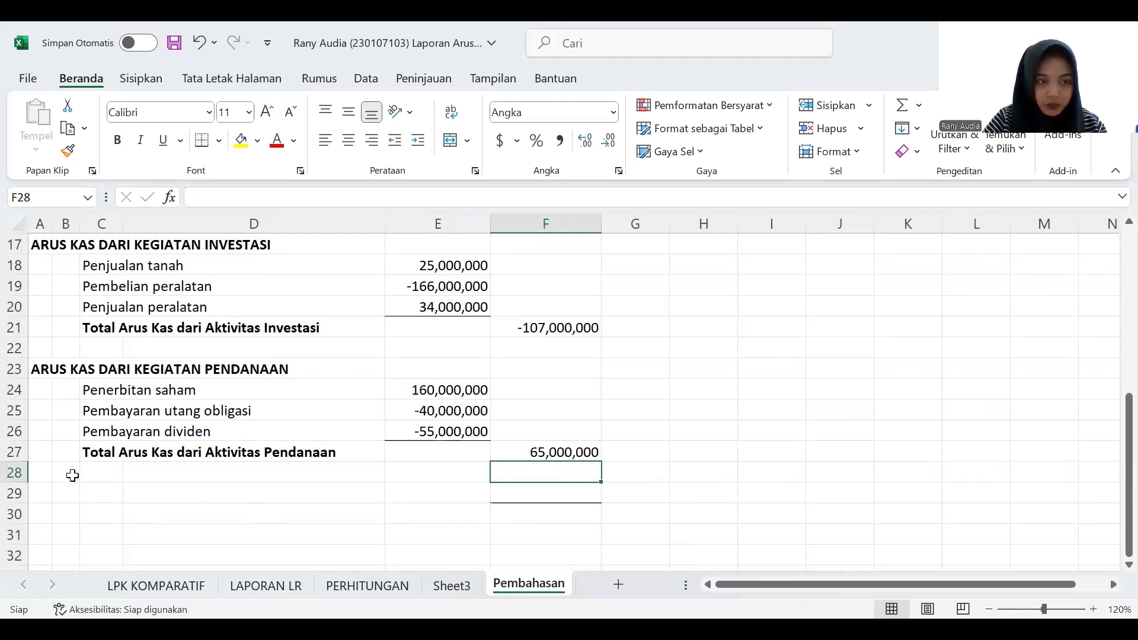
- Review the operating, investing and financing sections of the cash flow statement at 100% zoom
scroll(74, 473, up, 2)
scroll(75, 473, down, 2)
scroll(74, 473, up, 1)
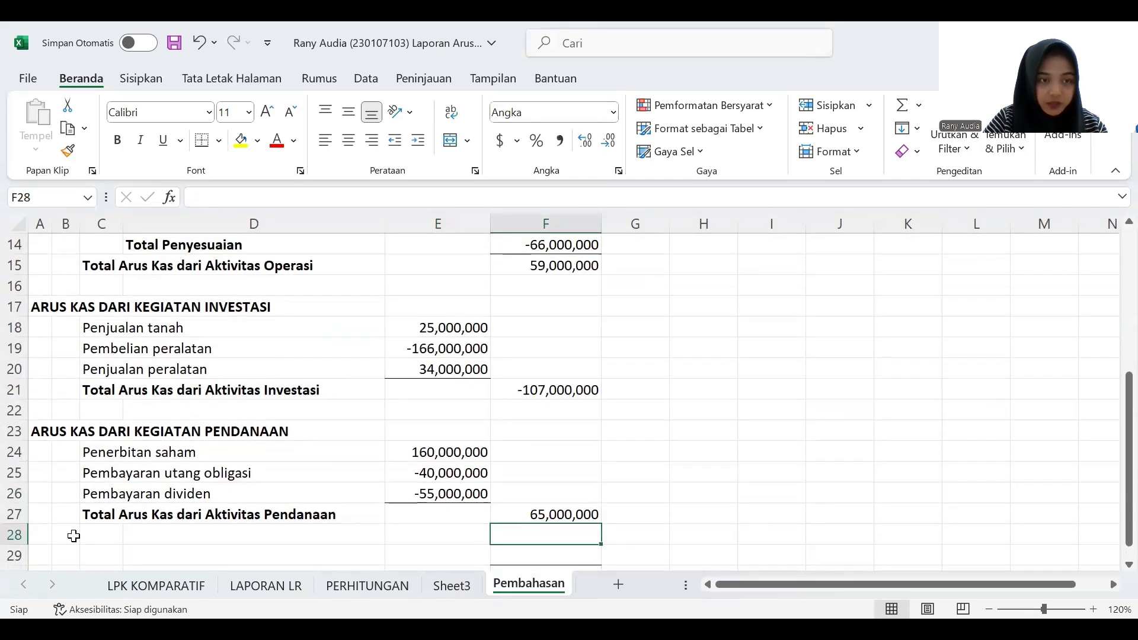
click(72, 535)
scroll(377, 518, down, 1)
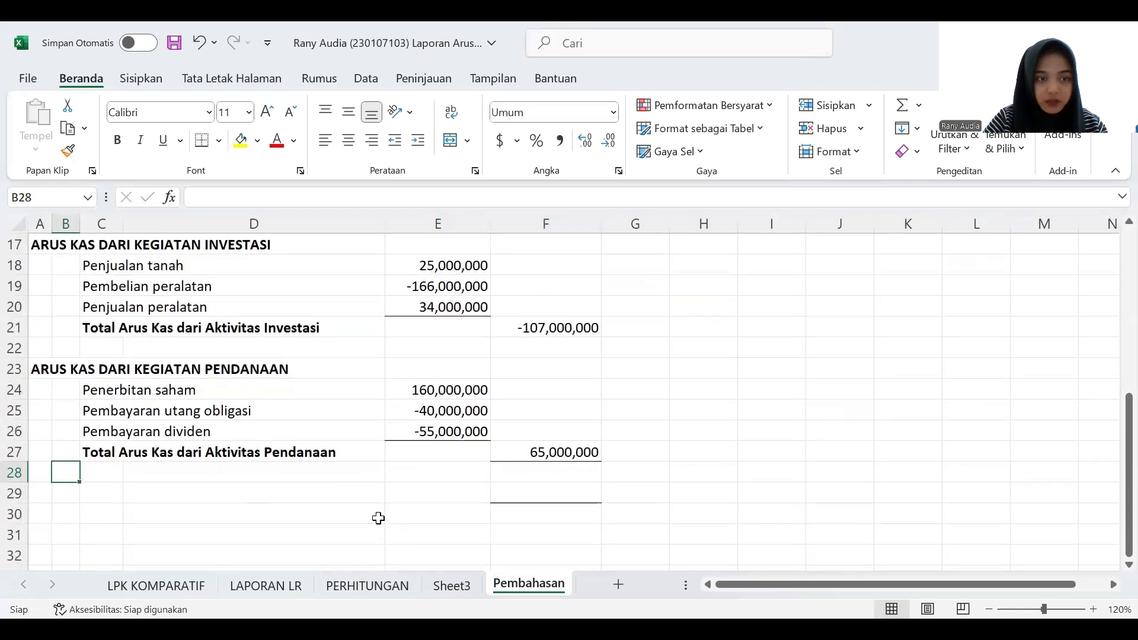
scroll(147, 472, up, 5)
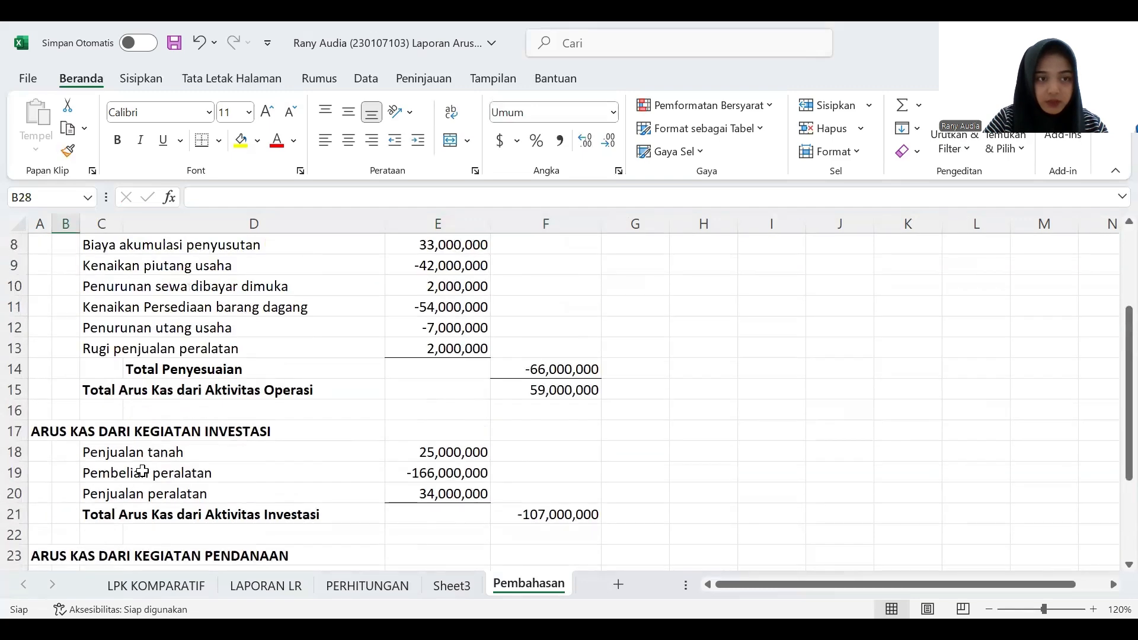
scroll(365, 518, down, 1)
scroll(365, 518, down, 1)
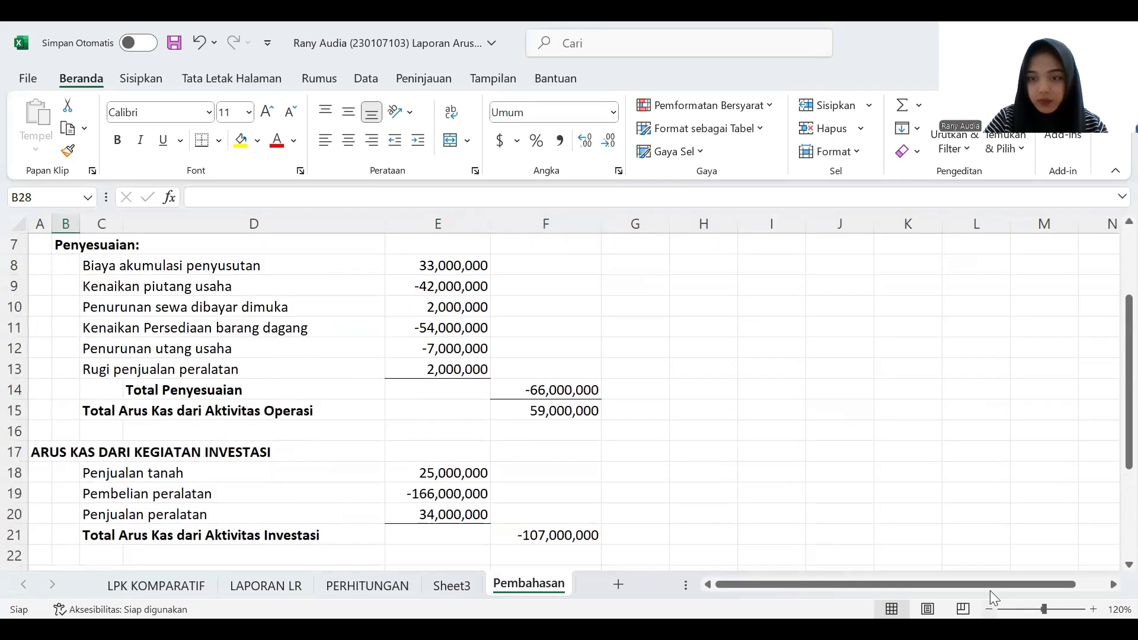
click(990, 609)
click(990, 609)
scroll(648, 587, down, 2)
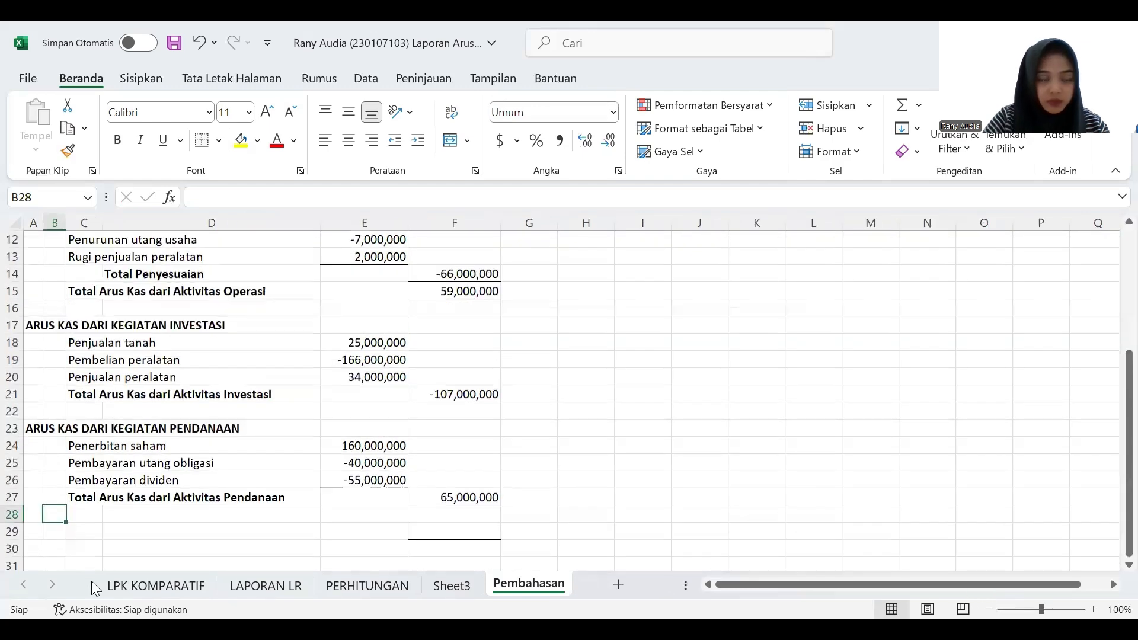
- Calculate the net cash increase in F28 with a SUM of the operating, investing and financing totals from F15 to F27
click(483, 517)
text(sum)
key(BackSpace)
text(=)
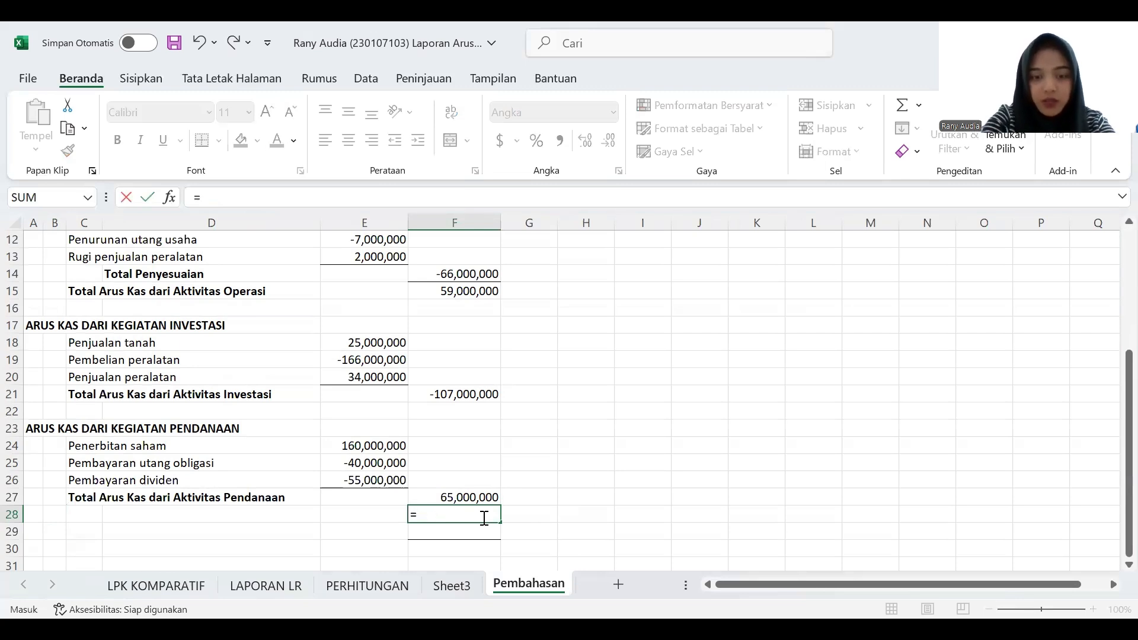
text(sum)
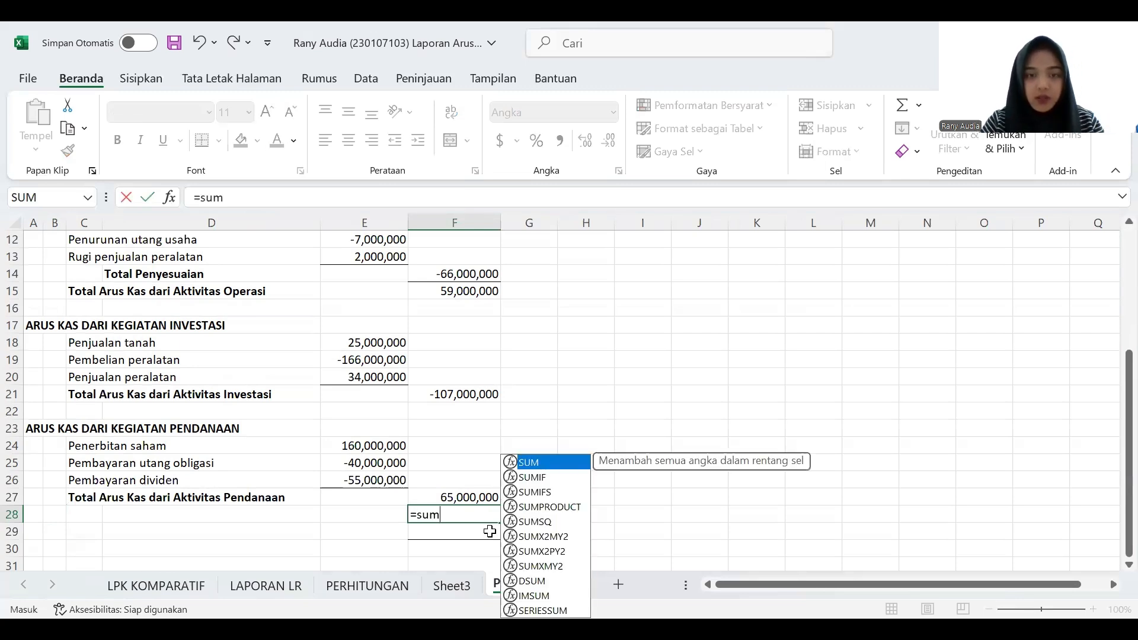
double_click(553, 461)
click(478, 295)
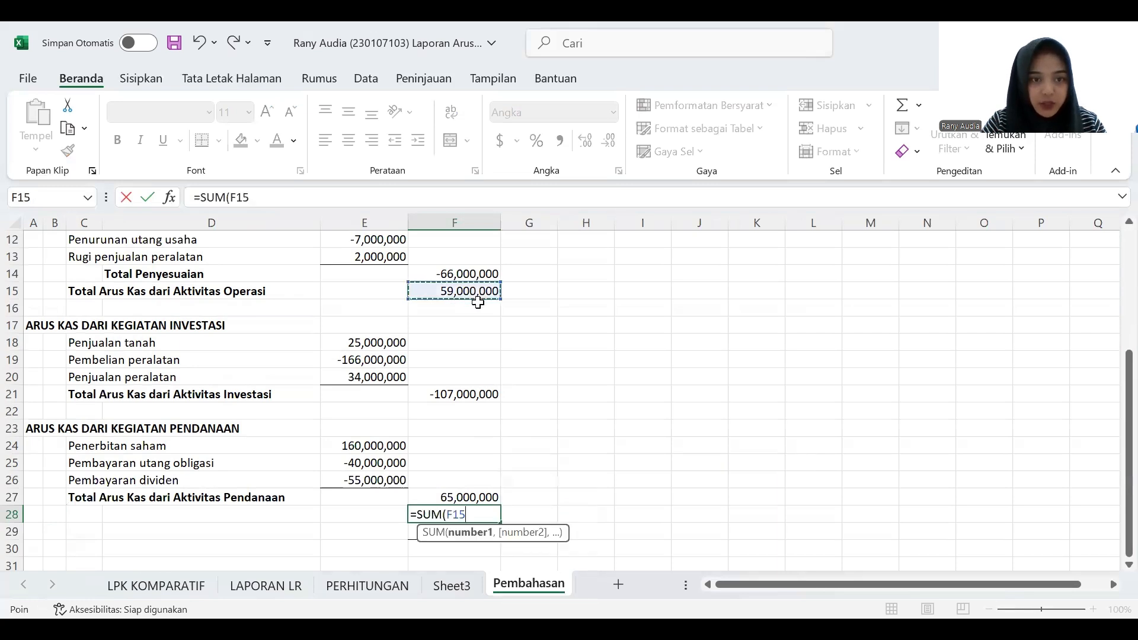
shift+click(456, 497)
key(Return)
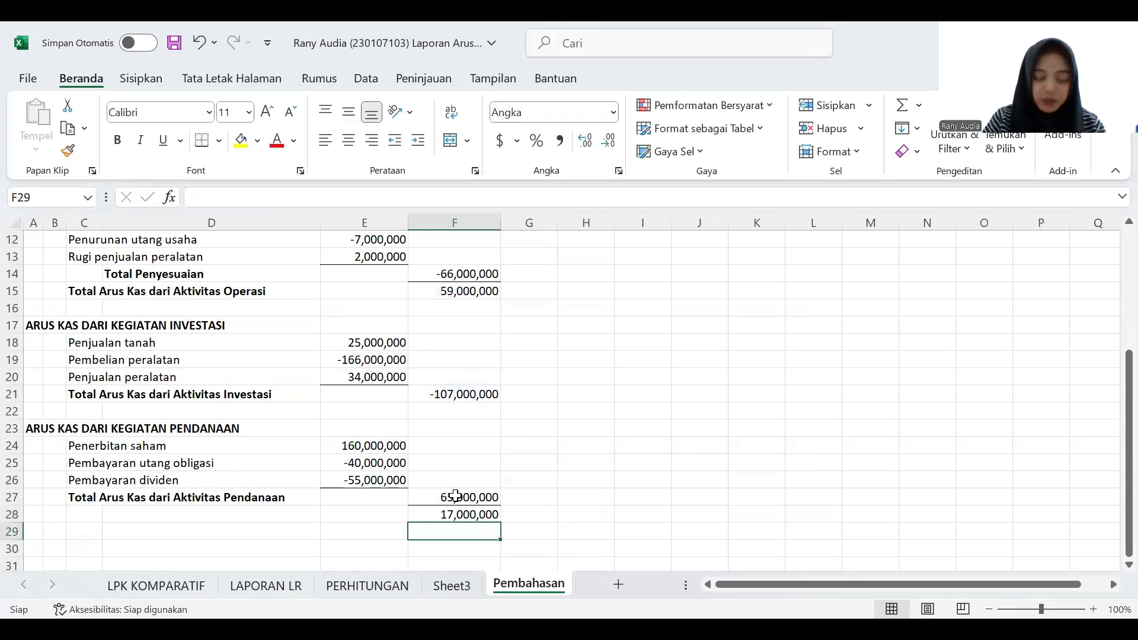
- Enter the labels "Kenaikan arus kas" in B28 and "Saldo kas awal" in B29
click(56, 515)
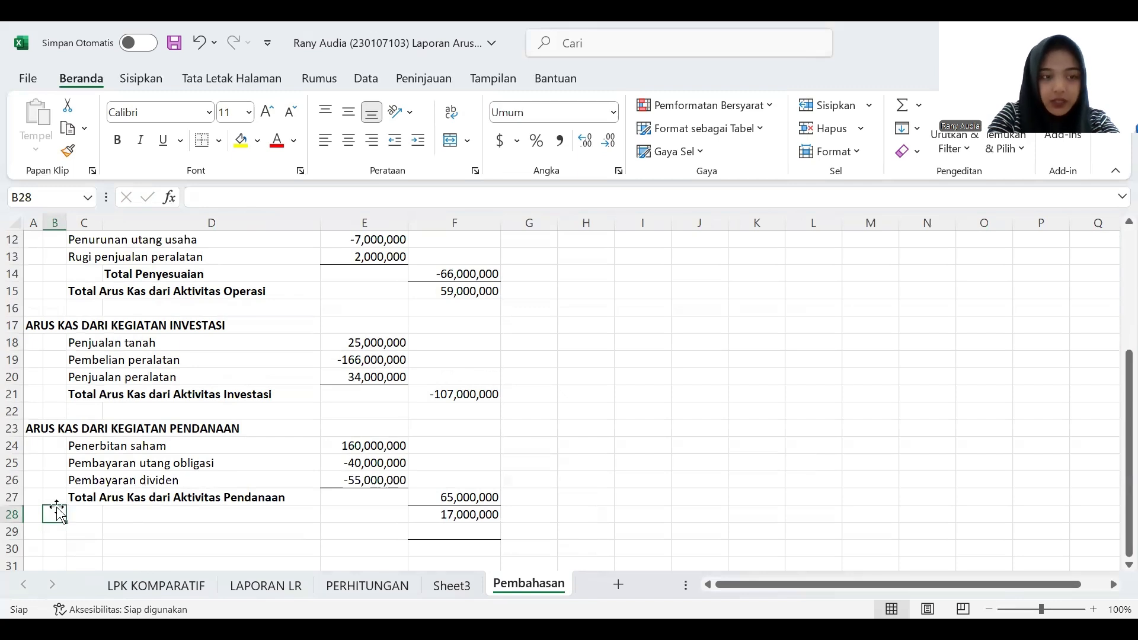
text(Kenaikan)
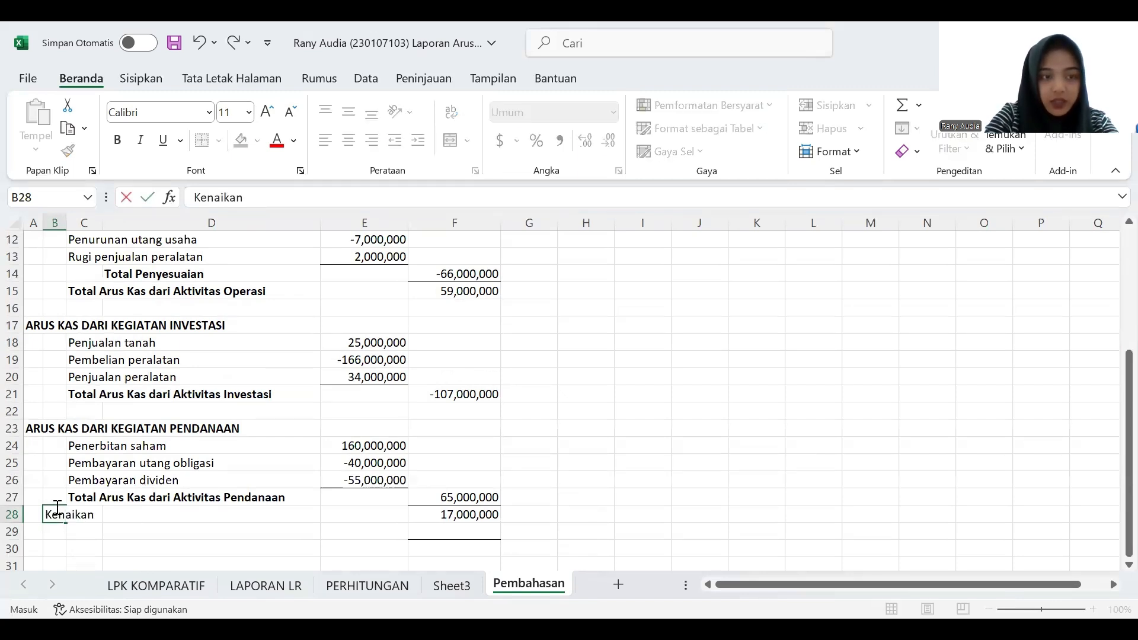
text( arus kas)
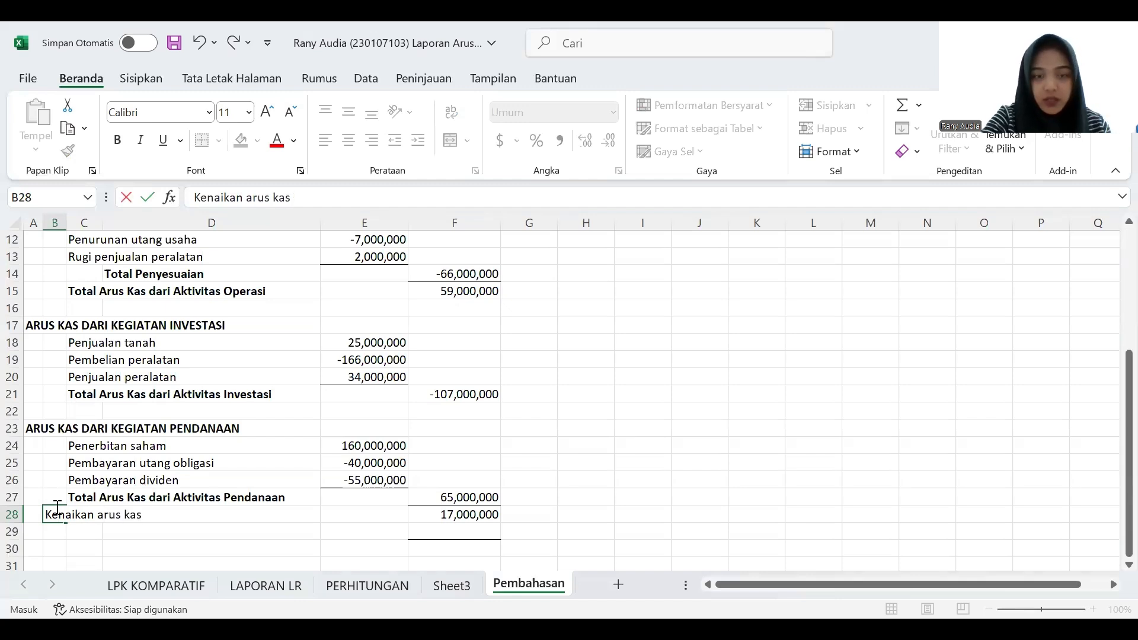
key(Return)
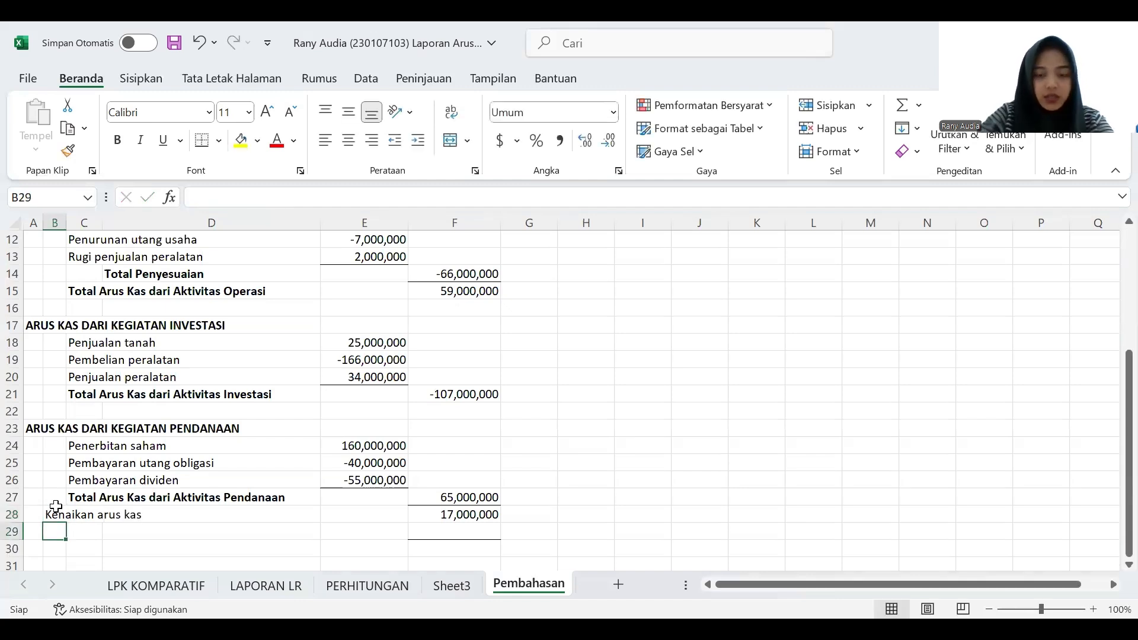
text(Saldo)
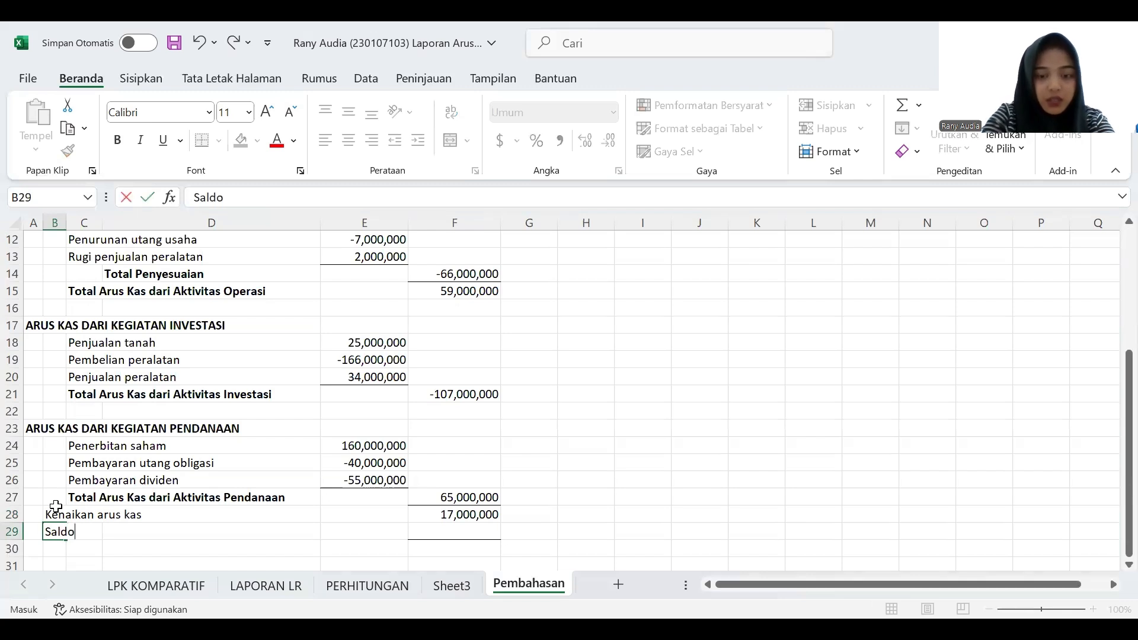
text( kas awal)
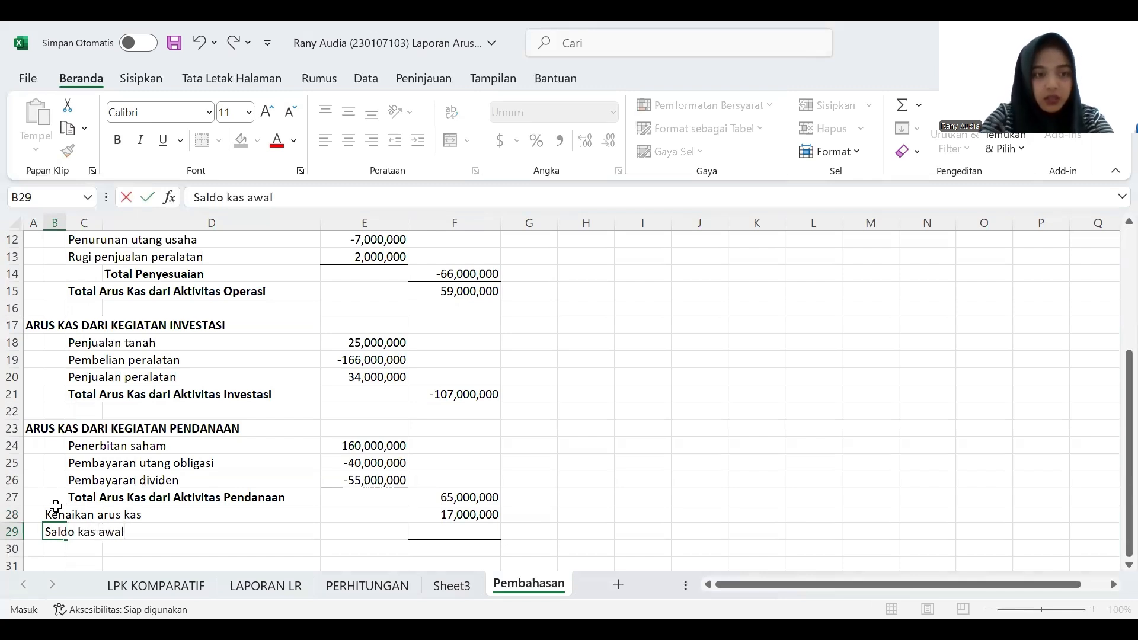
- Link the opening cash balance in F29 to the 31 December 2022 Kas value in C7 of the LPK KOMPARATIF sheet
click(197, 587)
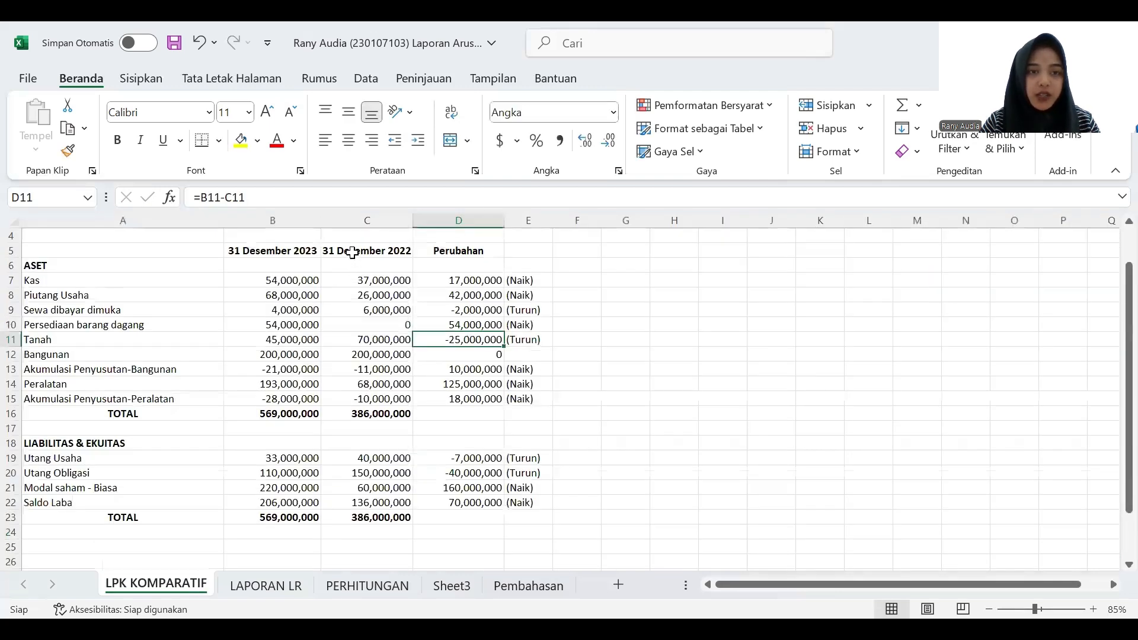
click(403, 282)
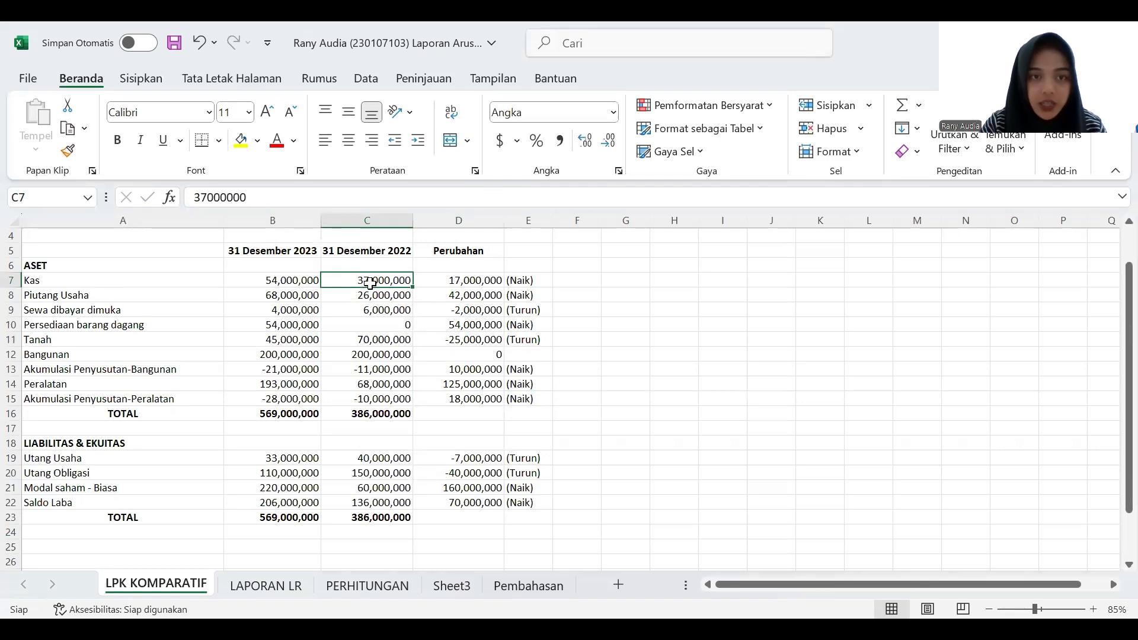
click(527, 583)
click(437, 530)
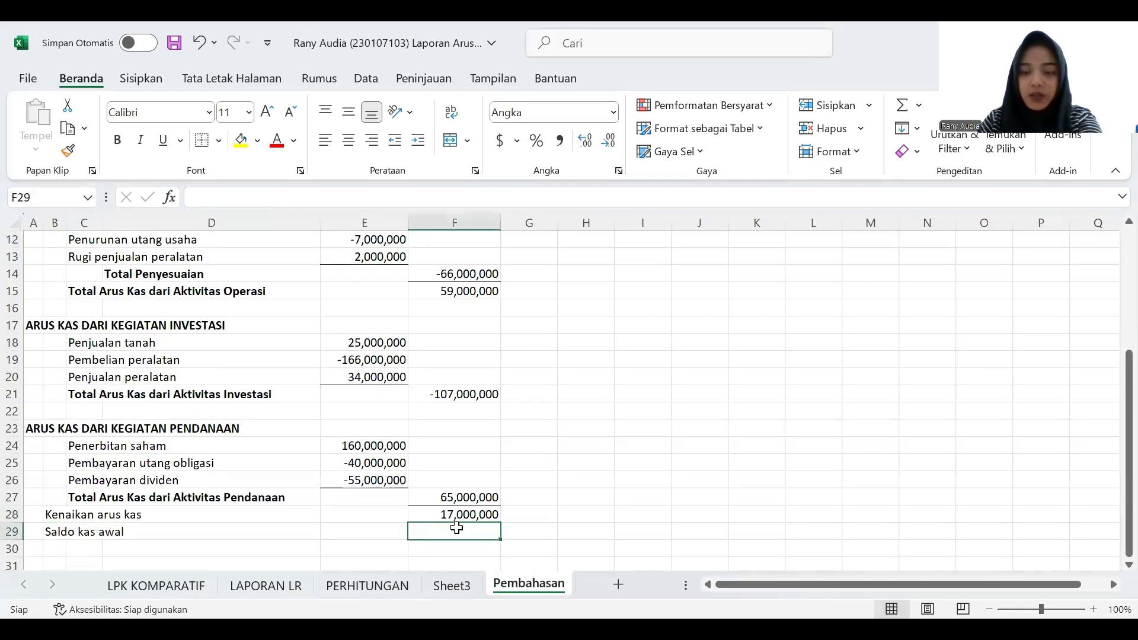
text(=)
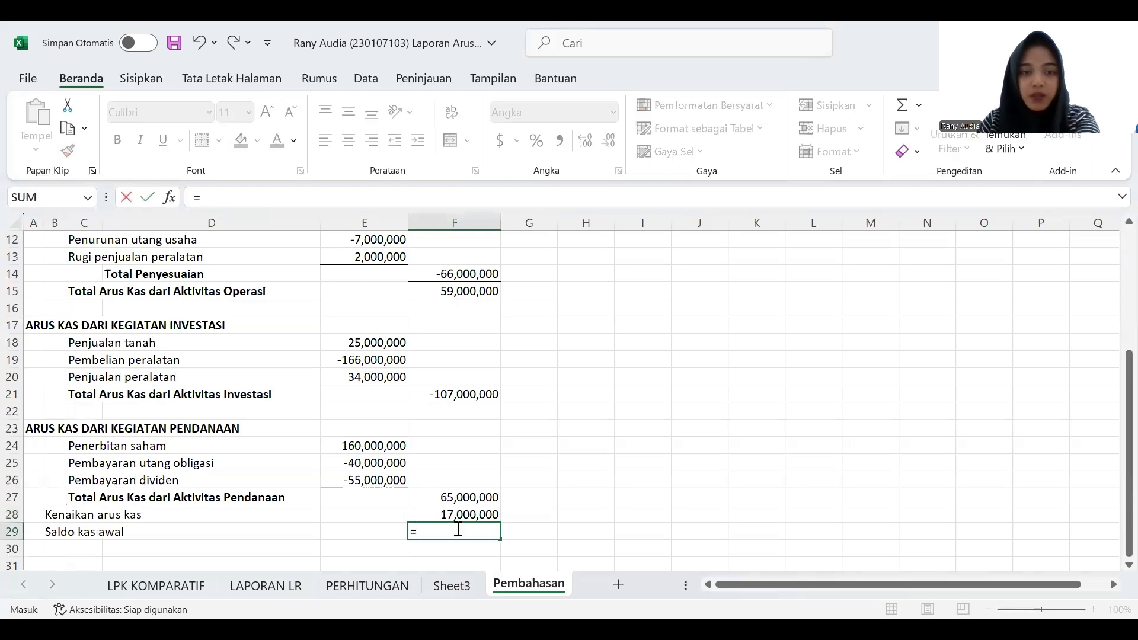
click(198, 586)
click(391, 279)
key(Return)
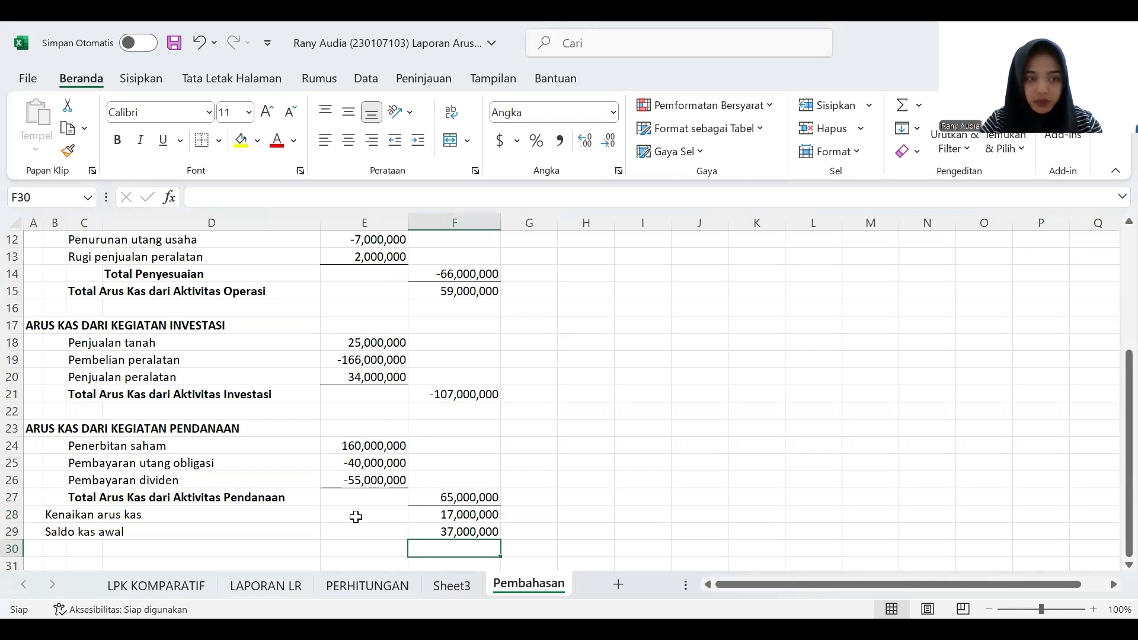
- Enter the label "Saldo kas akhir" in B30
click(56, 549)
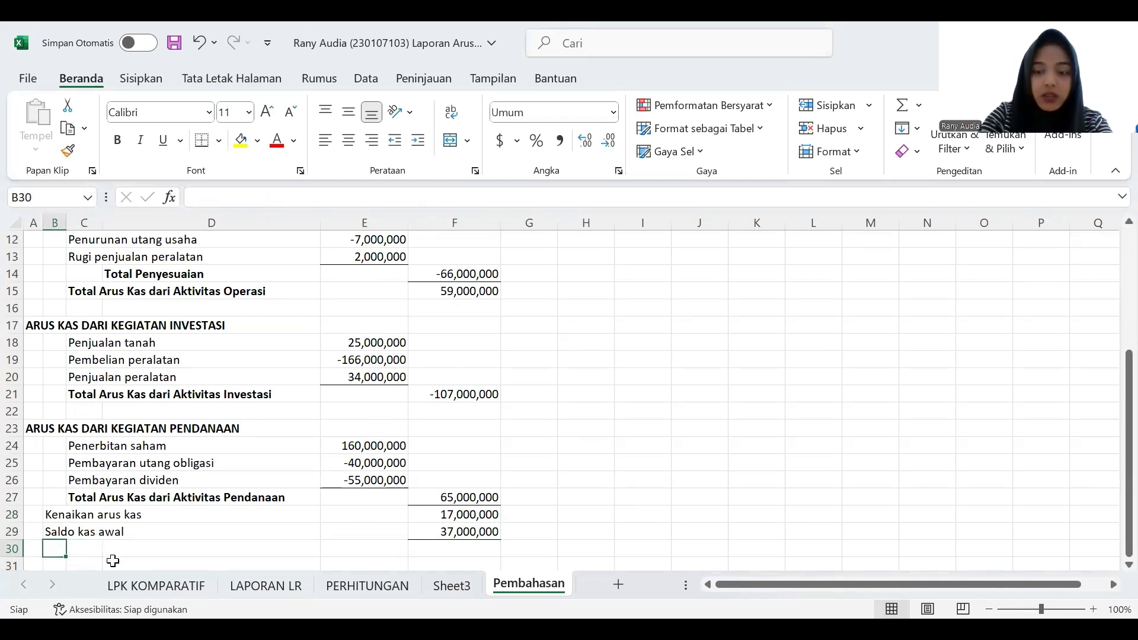
text(Saldo kas A)
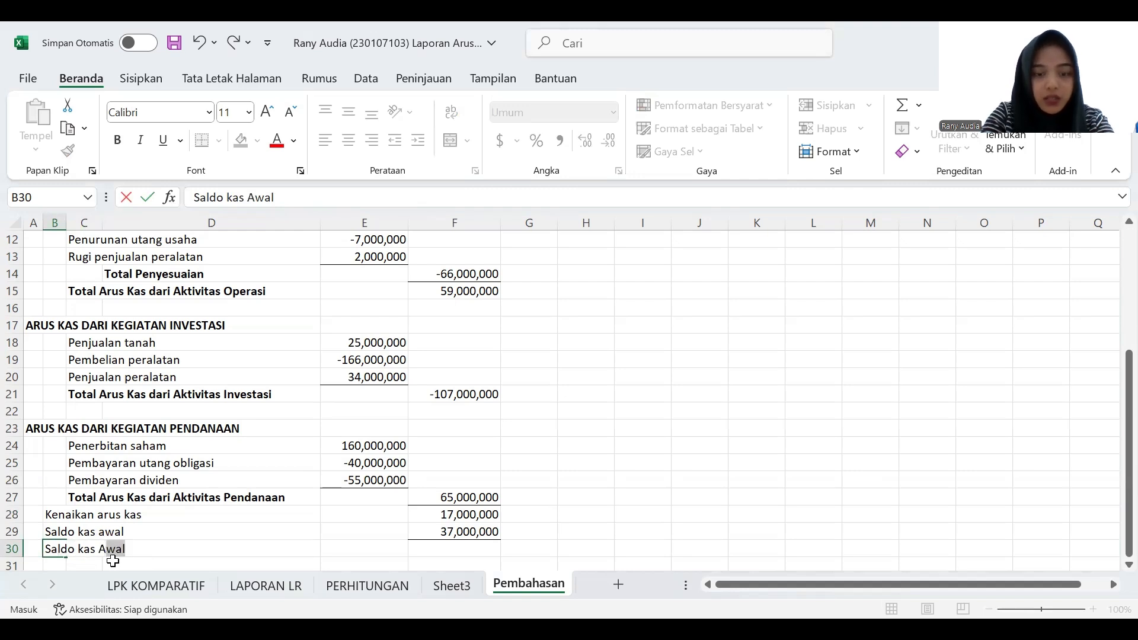
key(BackSpace)
key(BackSpace)
text(akhir)
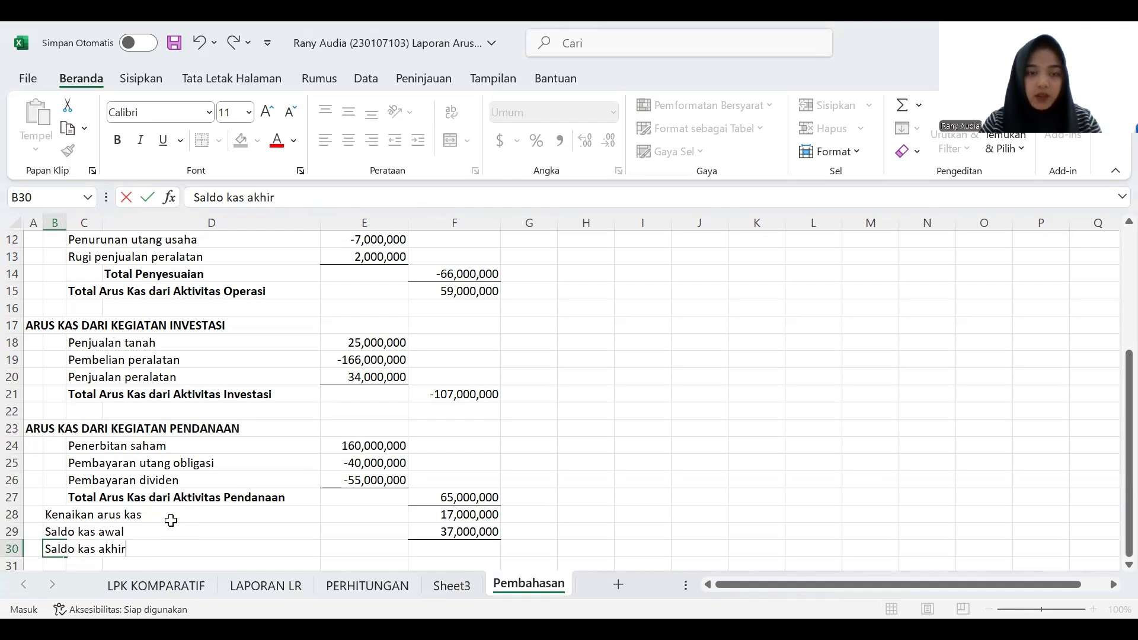
- Calculate the closing cash balance in F30 with a SUM of F28:F29
click(464, 549)
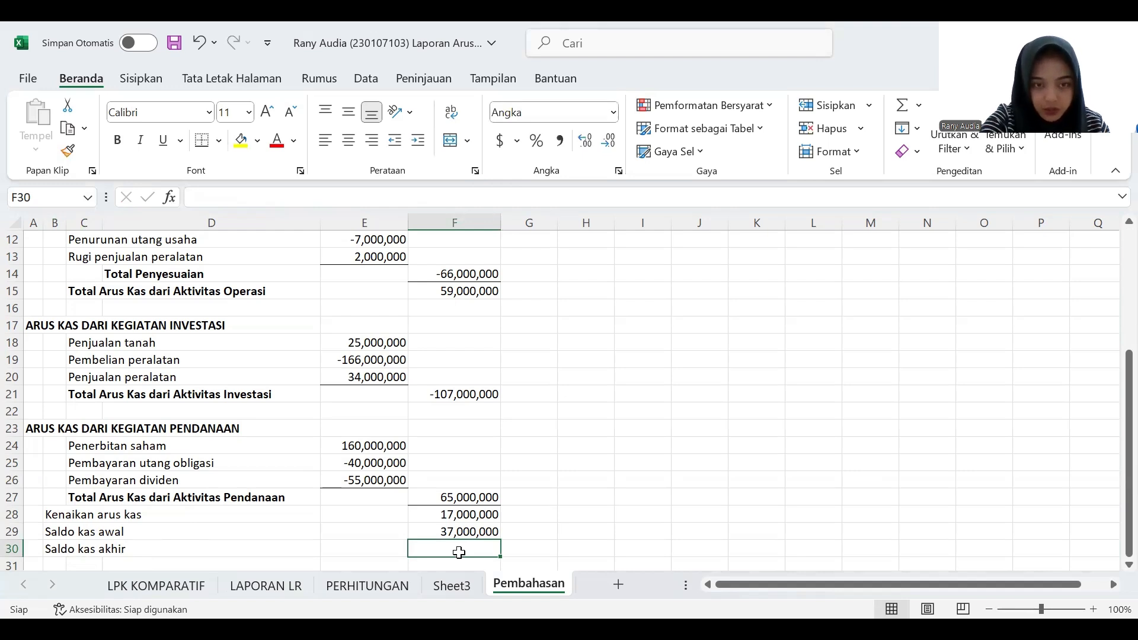
text(=)
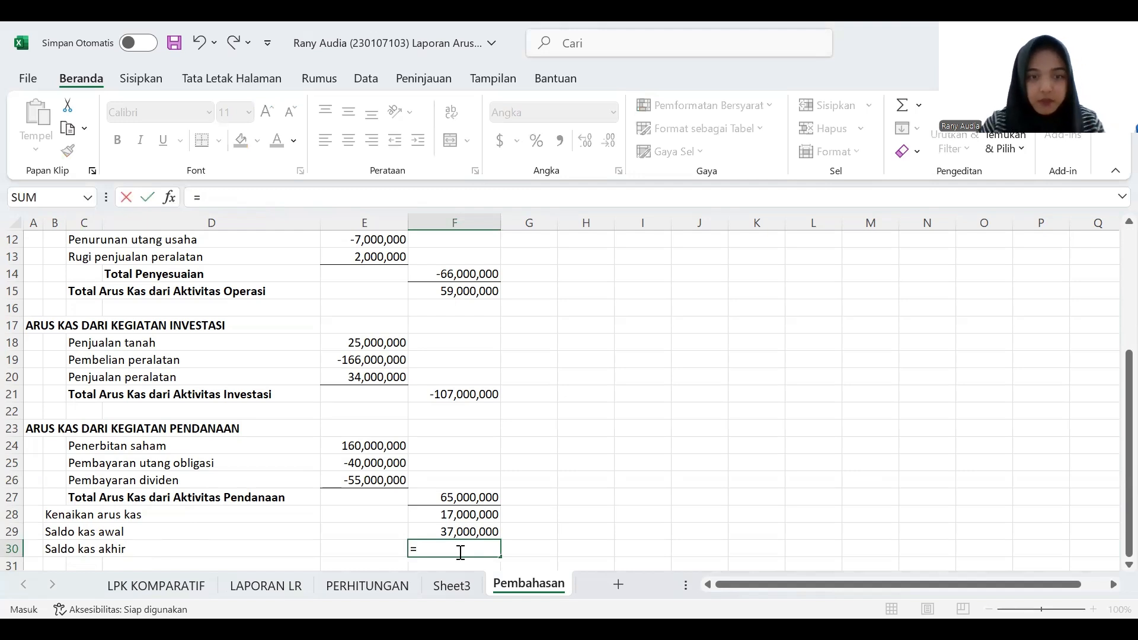
text(sum)
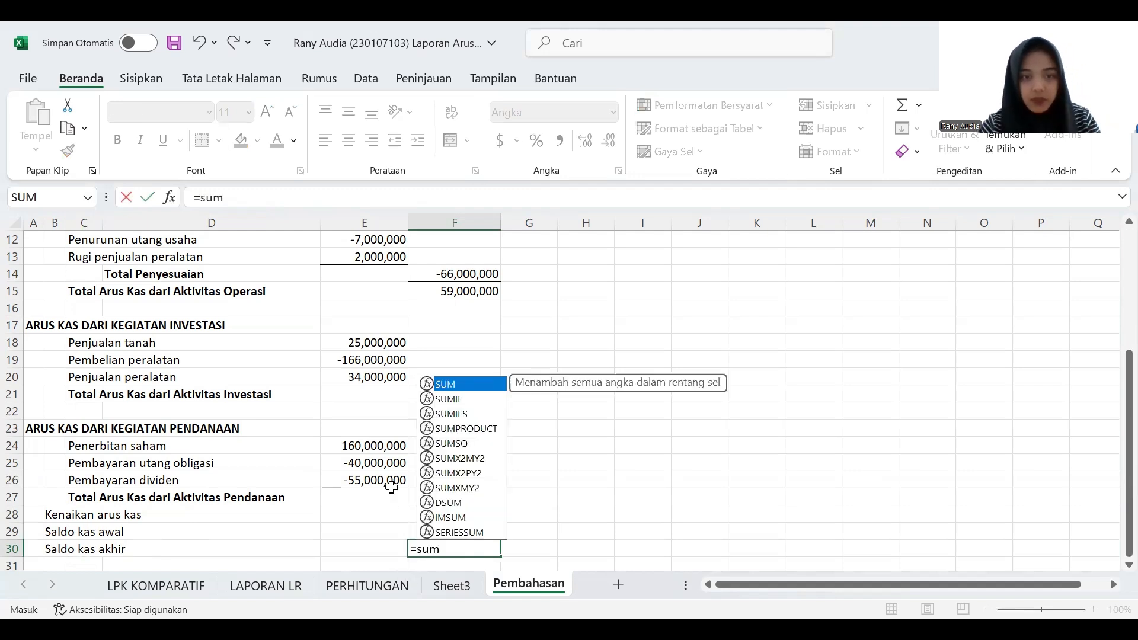
double_click(463, 384)
drag(491, 516, 491, 530)
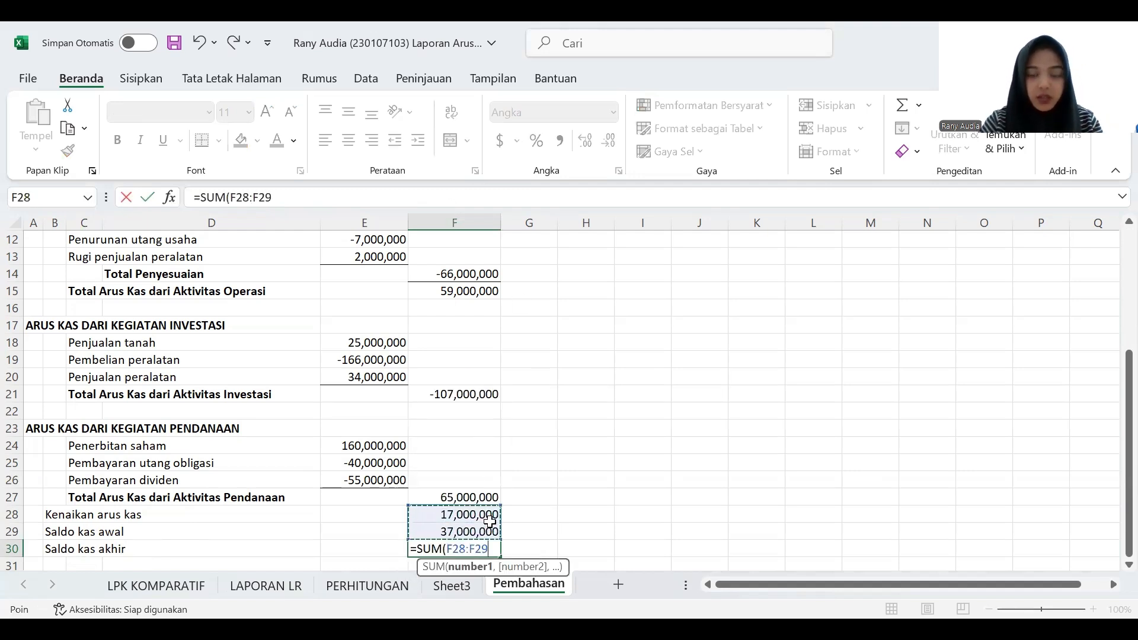
key(Return)
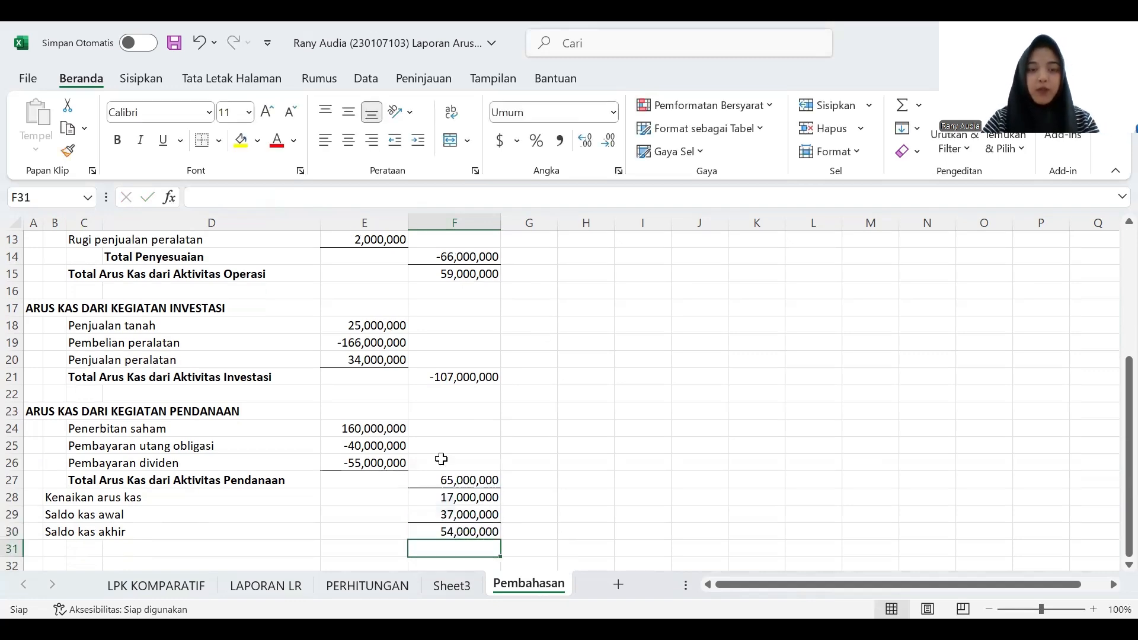
- Review the completed cash flow statement from the heading to the closing cash balance at 80% zoom
scroll(527, 450, up, 2)
scroll(530, 452, down, 2)
scroll(529, 452, down, 2)
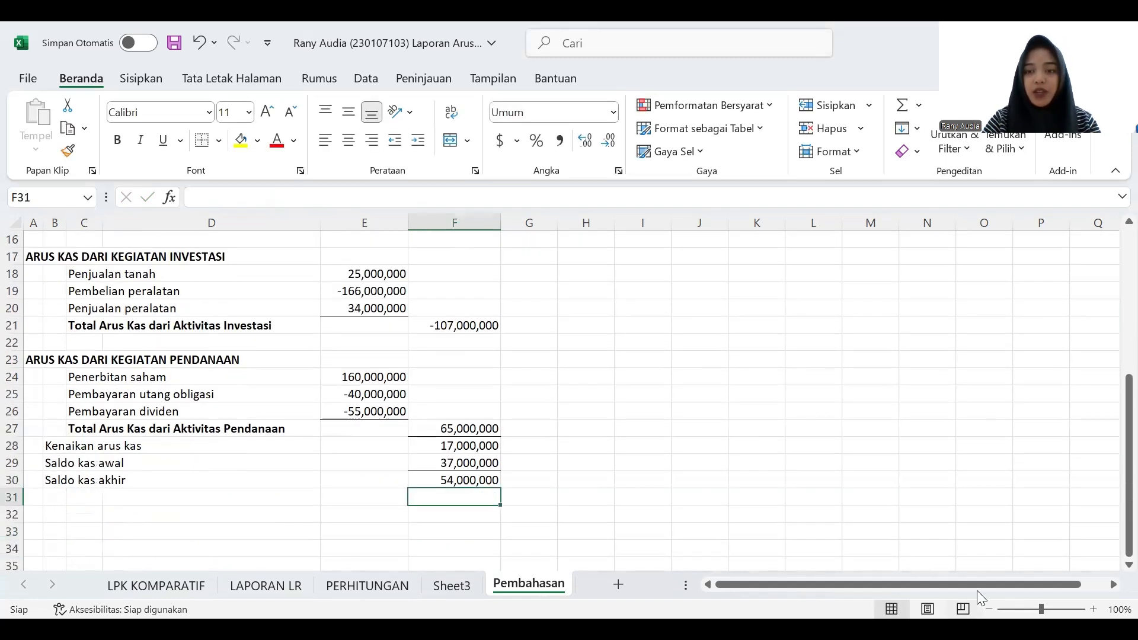
click(990, 608)
click(990, 609)
scroll(302, 427, up, 2)
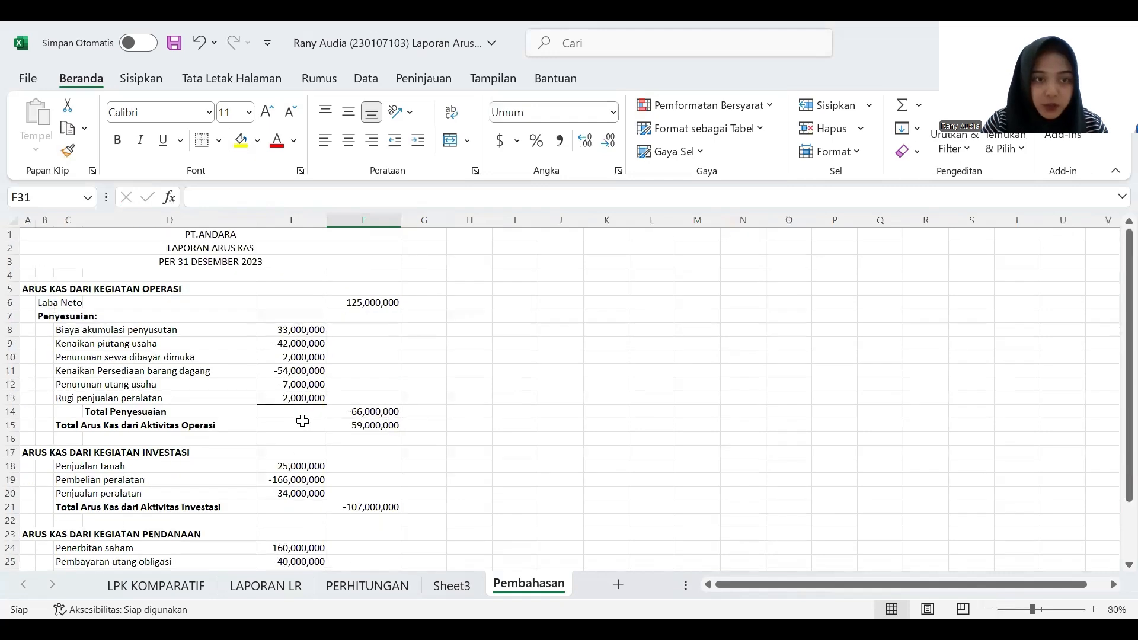
scroll(321, 380, down, 1)
scroll(318, 371, up, 2)
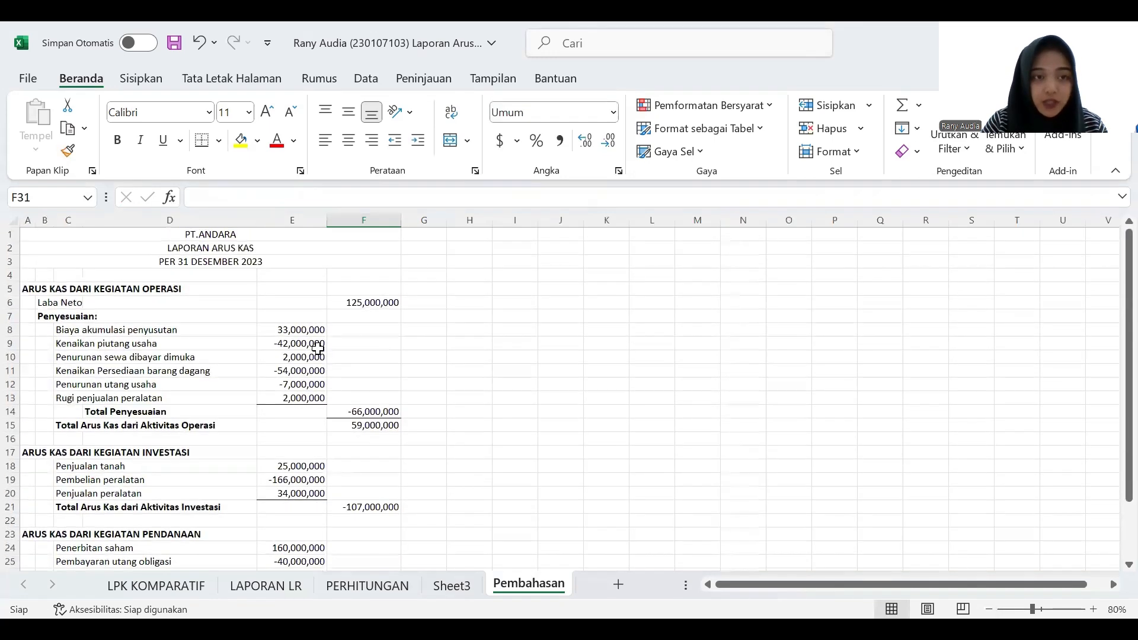
scroll(276, 290, down, 3)
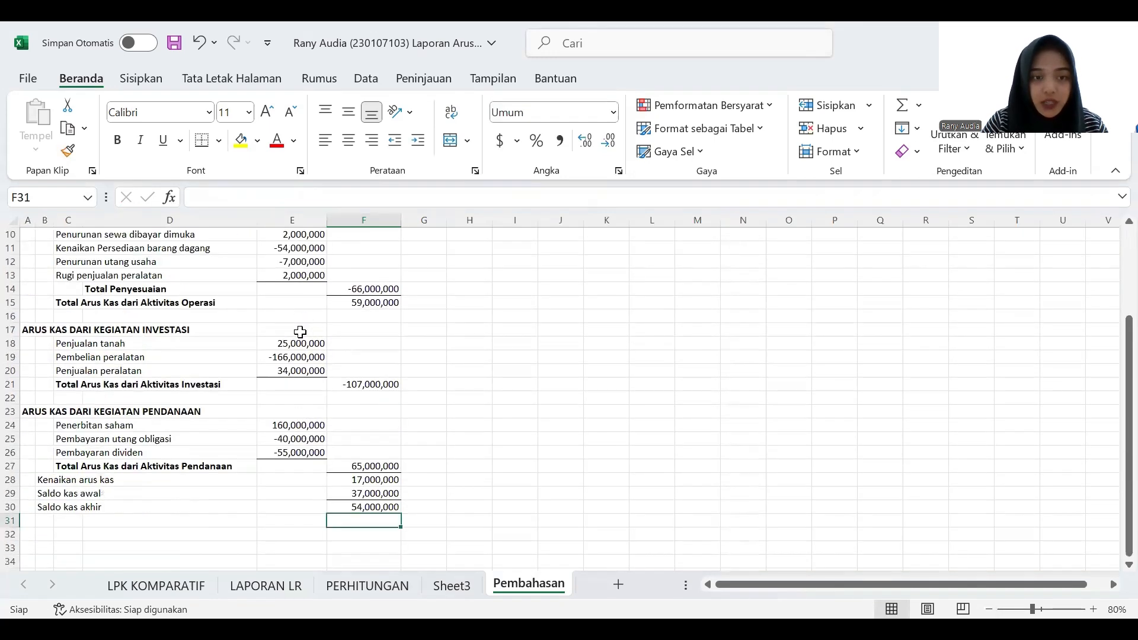
- Compare the closing cash balance in F30 with the 31 December 2023 Kas value in B7 of the LPK KOMPARATIF sheet
click(343, 505)
click(194, 587)
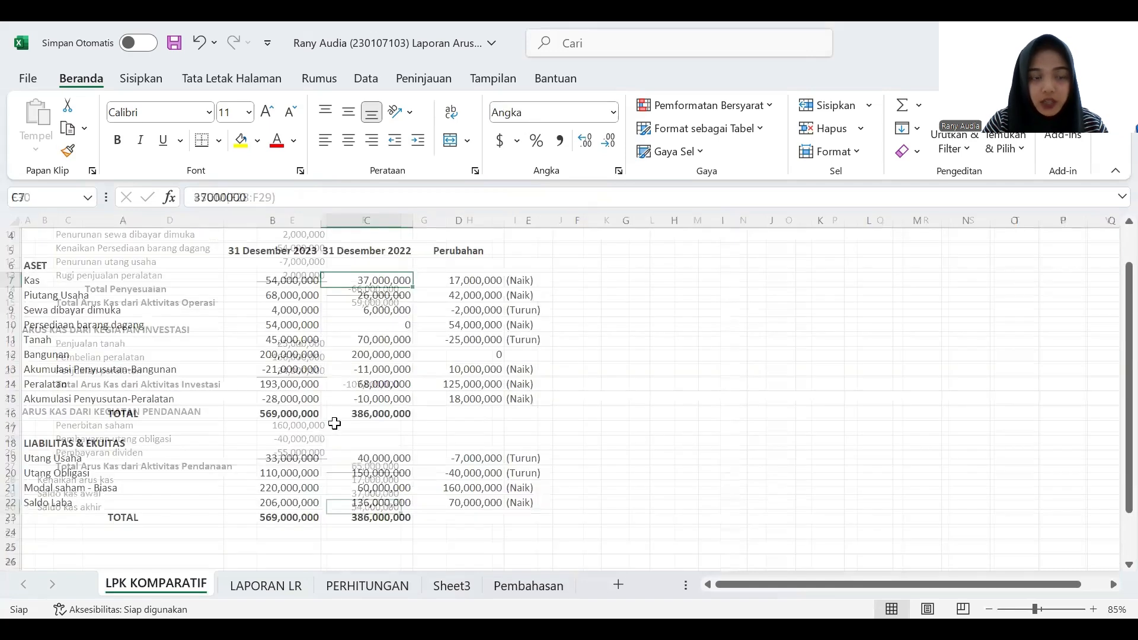
click(296, 326)
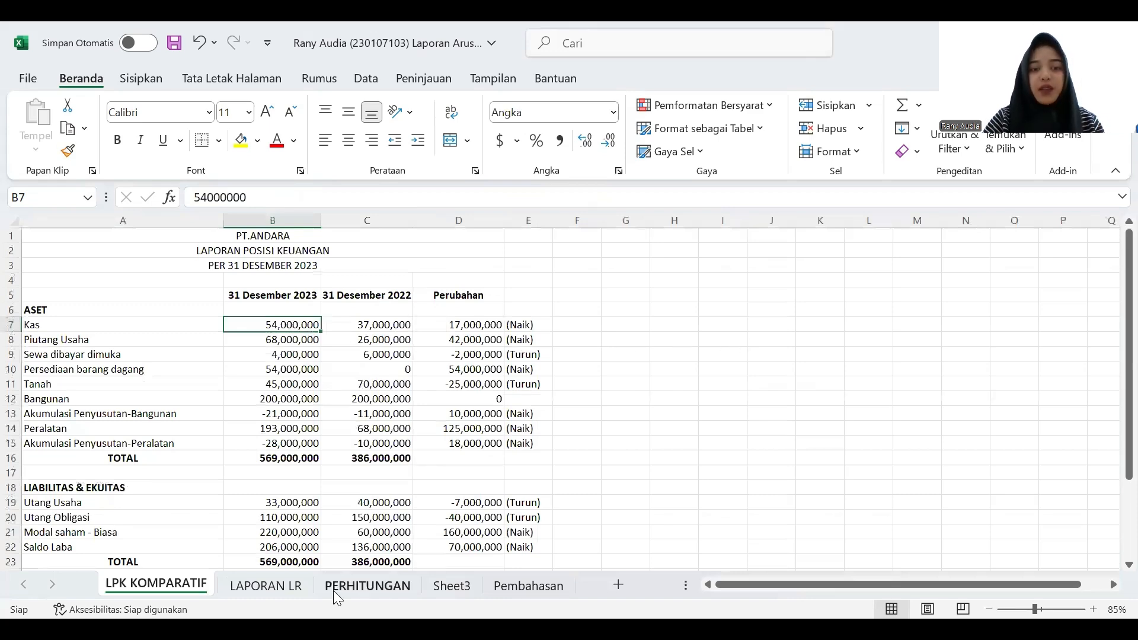
click(522, 586)
scroll(347, 504, up, 3)
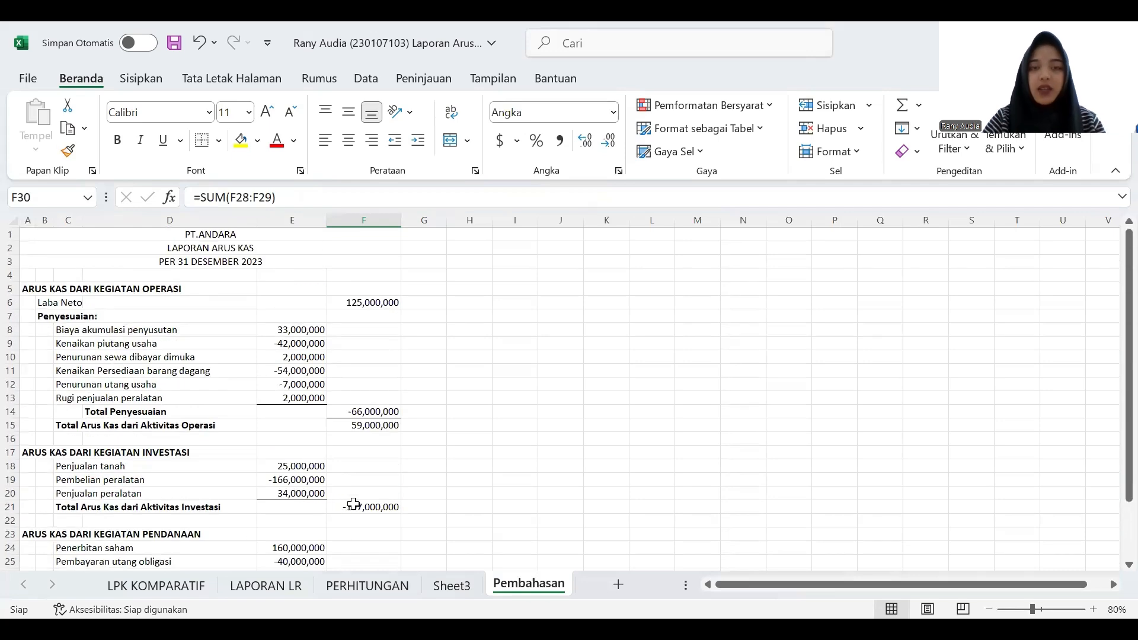